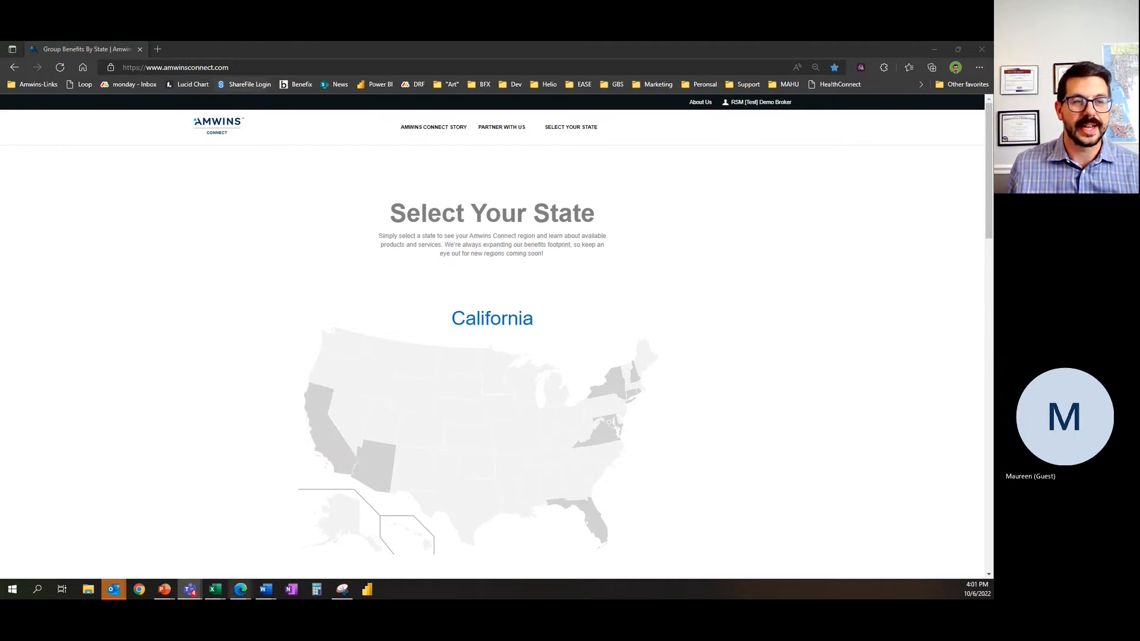
Step: Open the California region's online quotes page and launch the Benefix quoting system
click(325, 451)
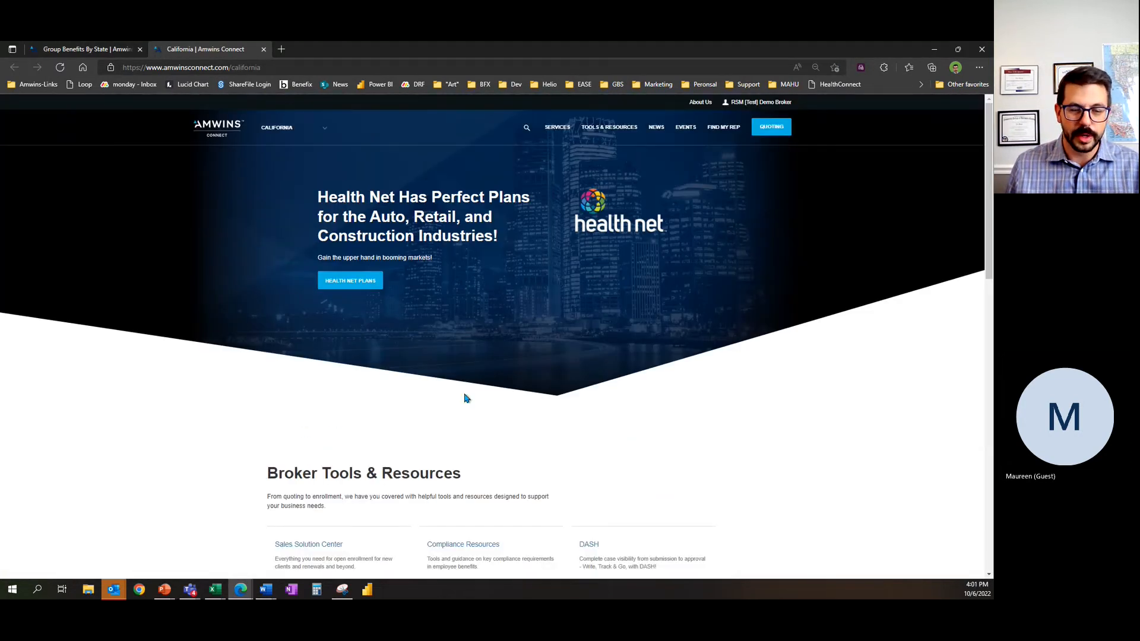
click(766, 129)
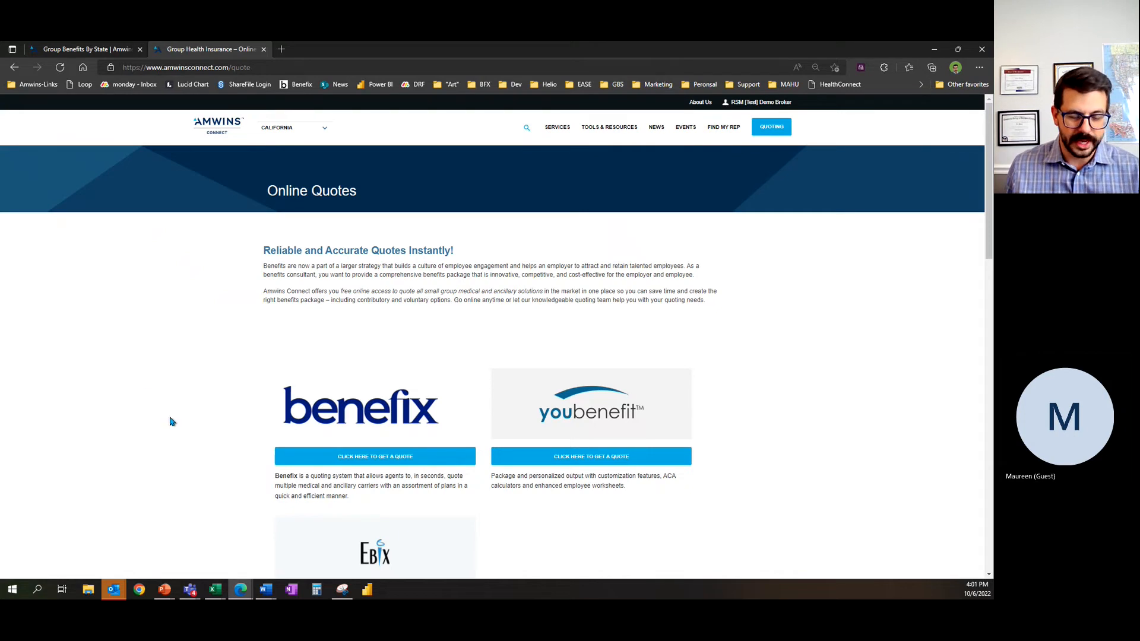
scroll(159, 428, down, 1)
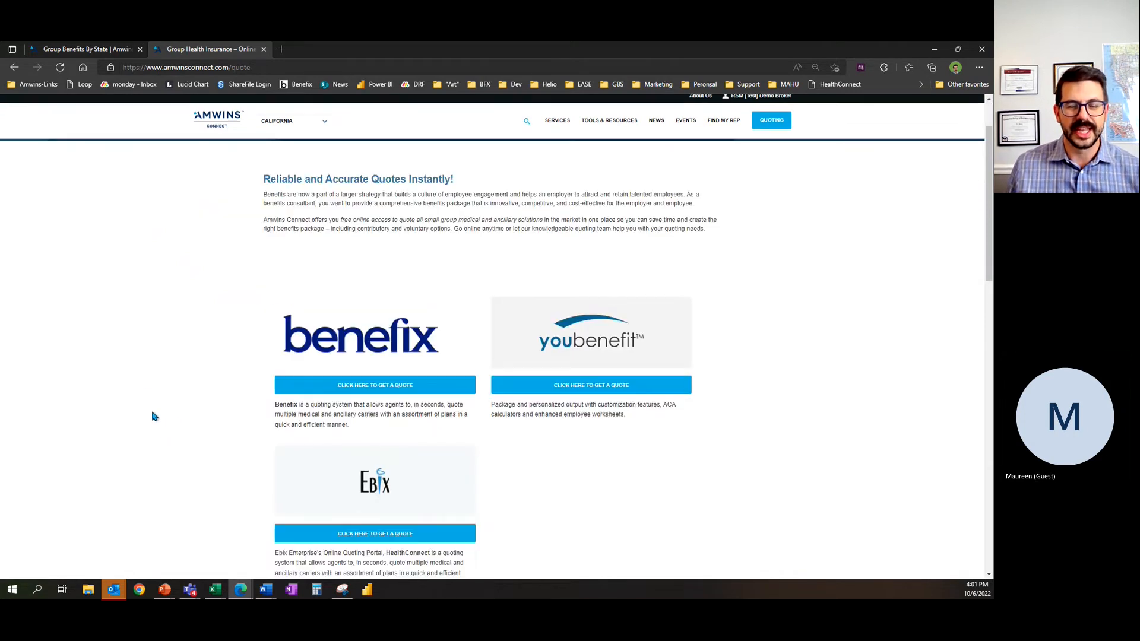
scroll(160, 414, up, 1)
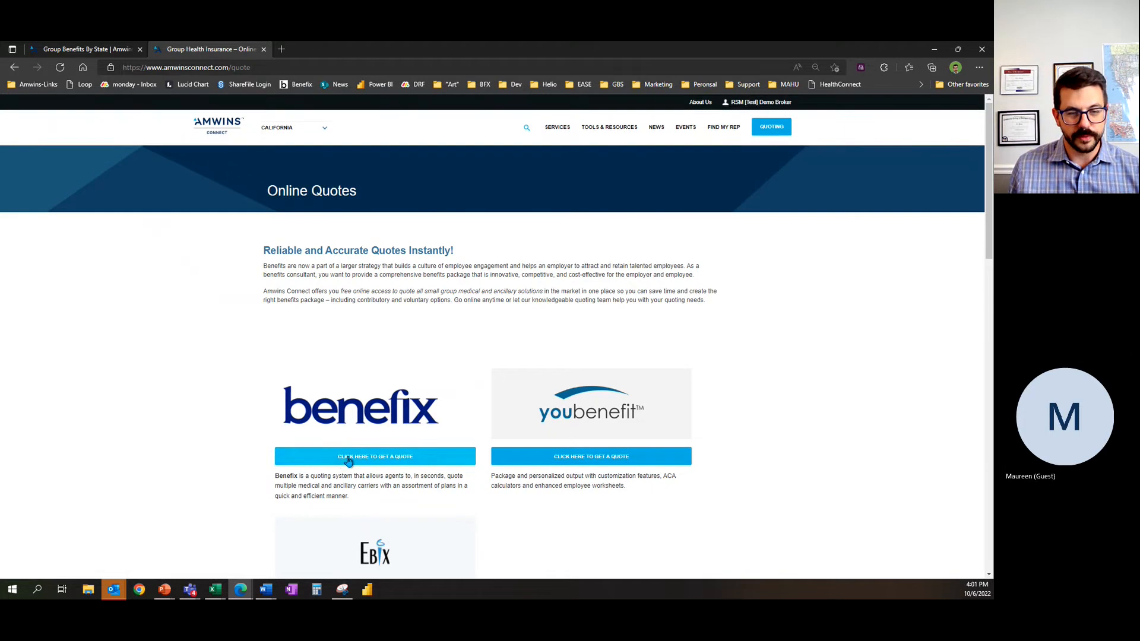
click(349, 462)
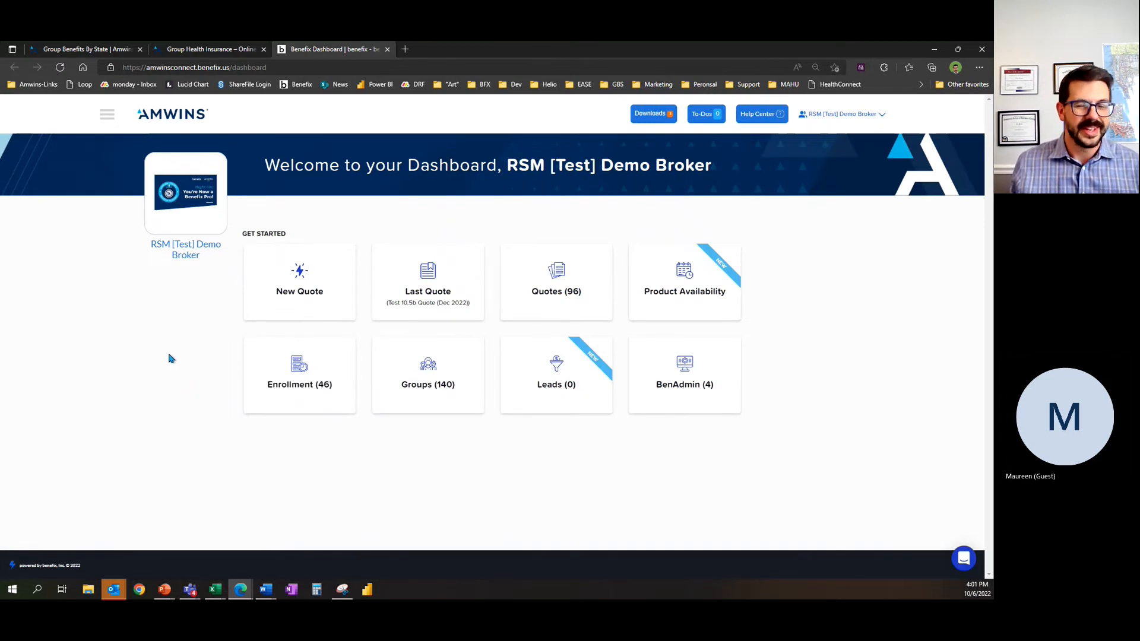
Step: Start a new quote and begin adding a group named Test 10.6a
click(294, 295)
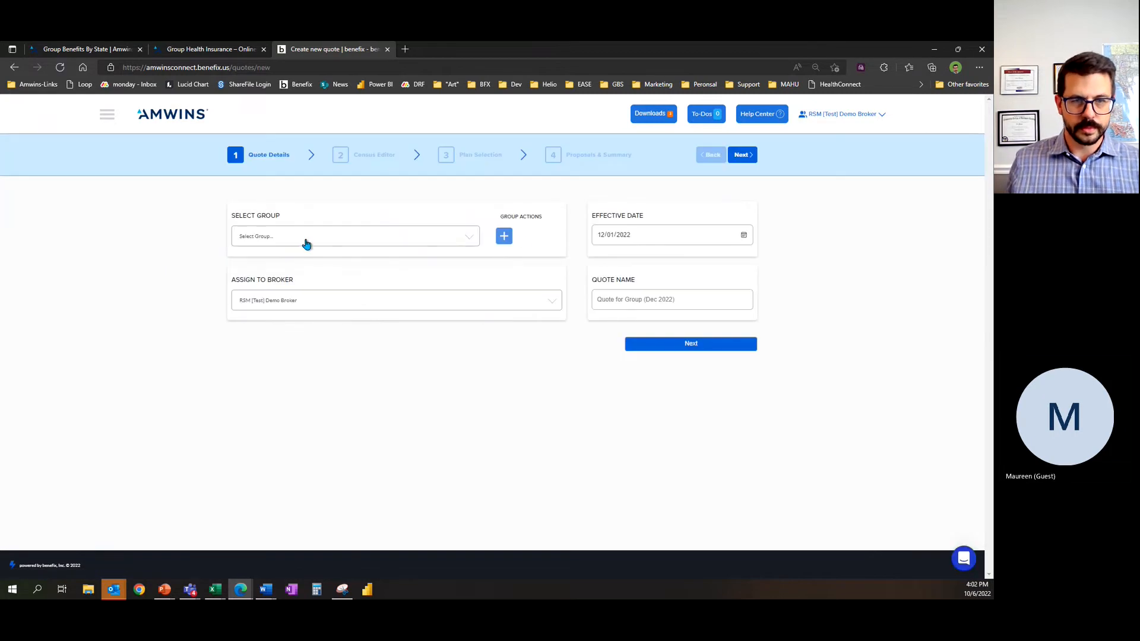
click(504, 235)
click(225, 261)
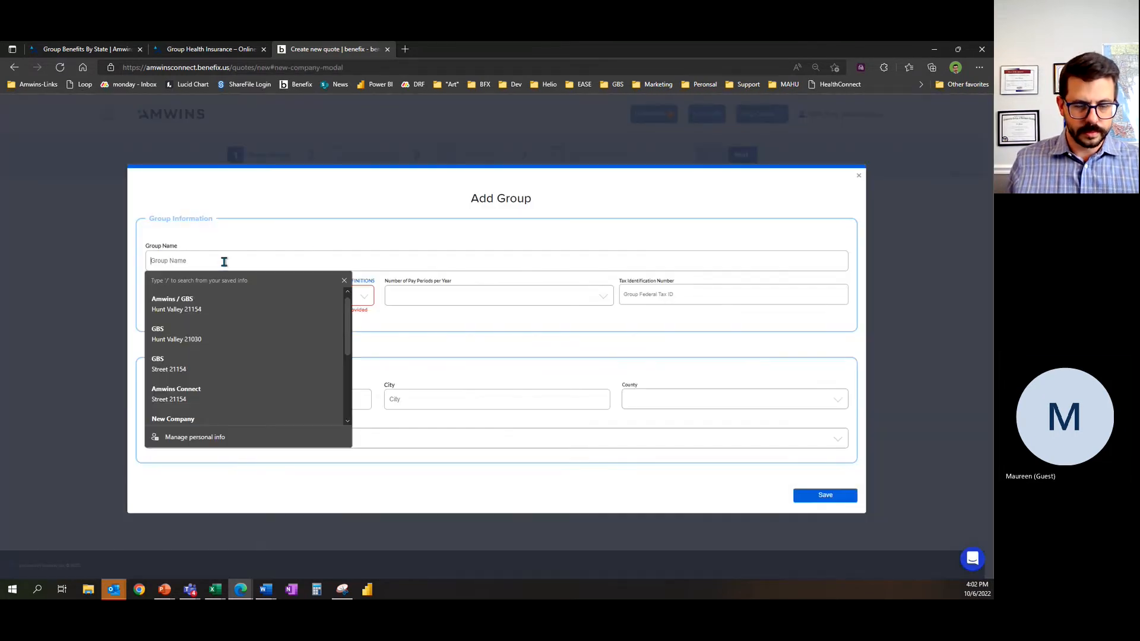
text(Test 10.6a)
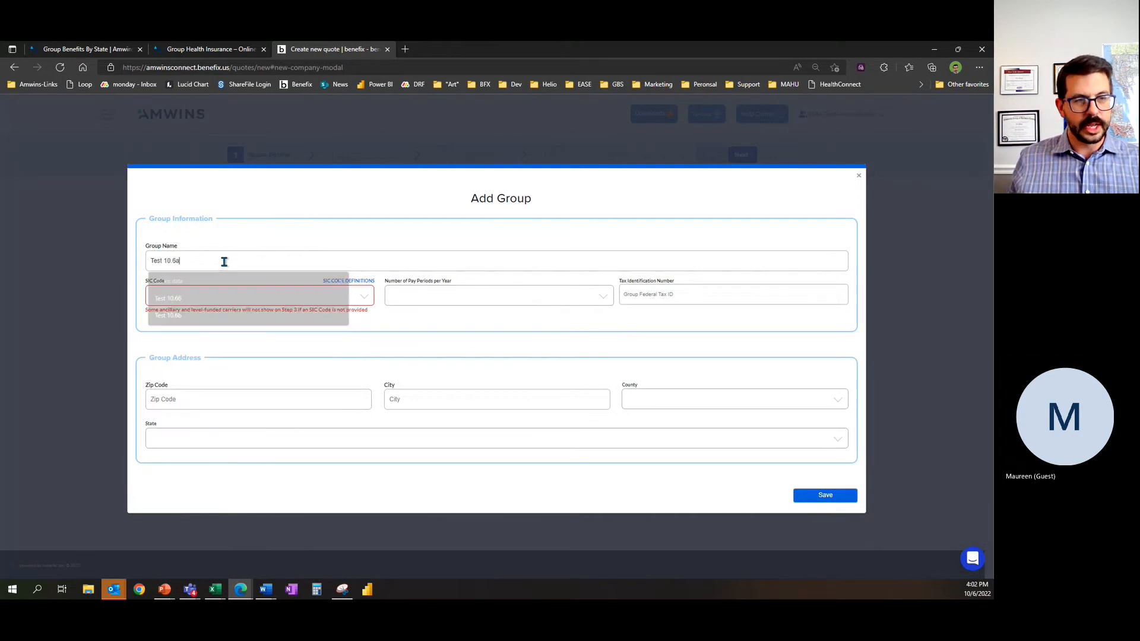
Step: Set the group's SIC code to 0115 - Corn and its pay periods per year to 26 (Bi-Weekly)
click(194, 305)
click(236, 382)
click(464, 301)
click(433, 389)
Step: Set the group's zip code to 95001 with the city Aptos and save the group
click(252, 390)
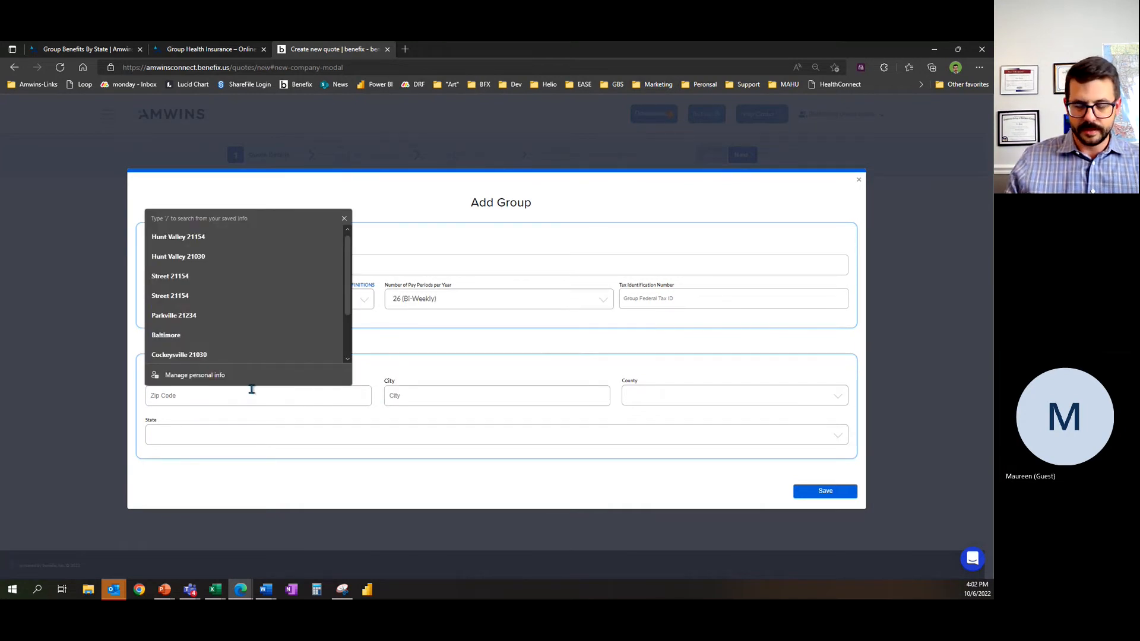
text(95001)
click(472, 367)
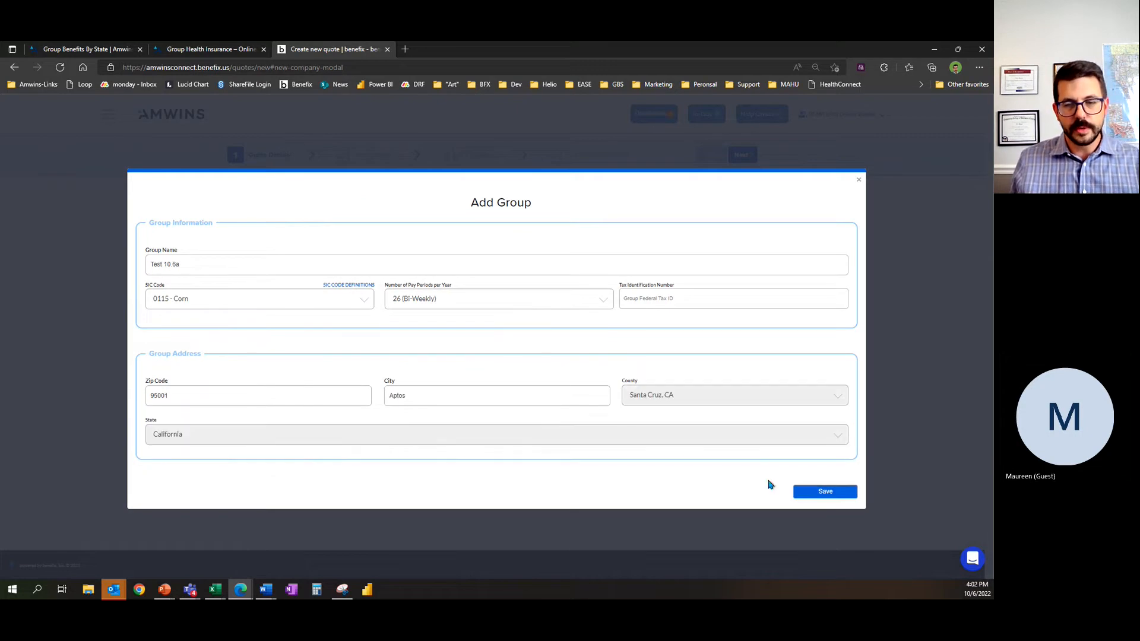
click(797, 492)
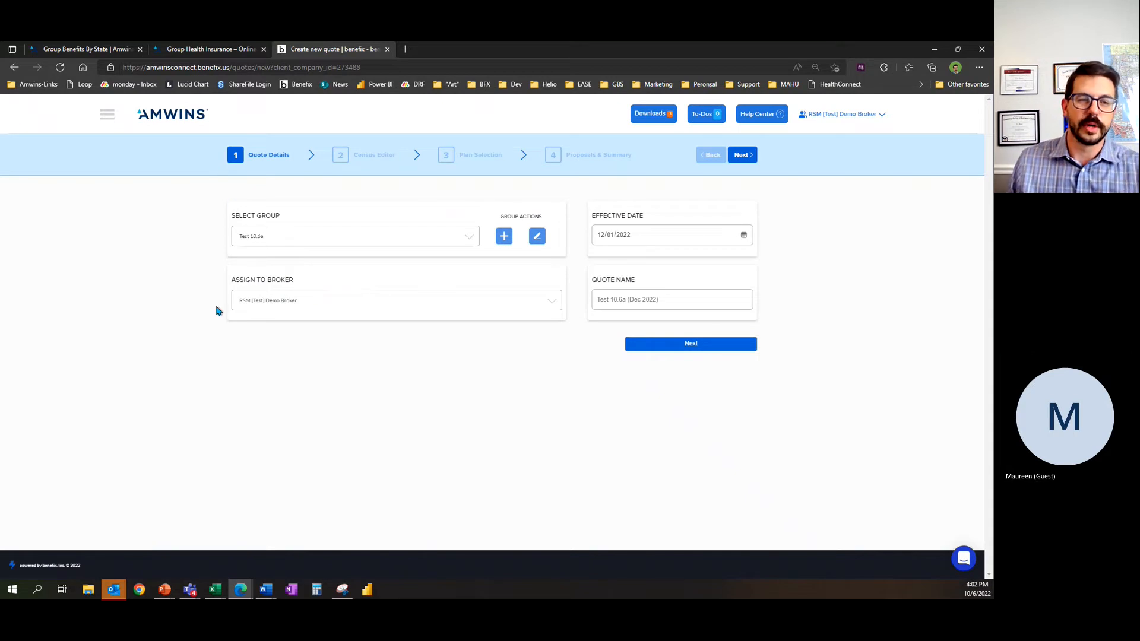
Step: Check the quote's broker assignment options and continue to the census editor
click(357, 309)
click(356, 309)
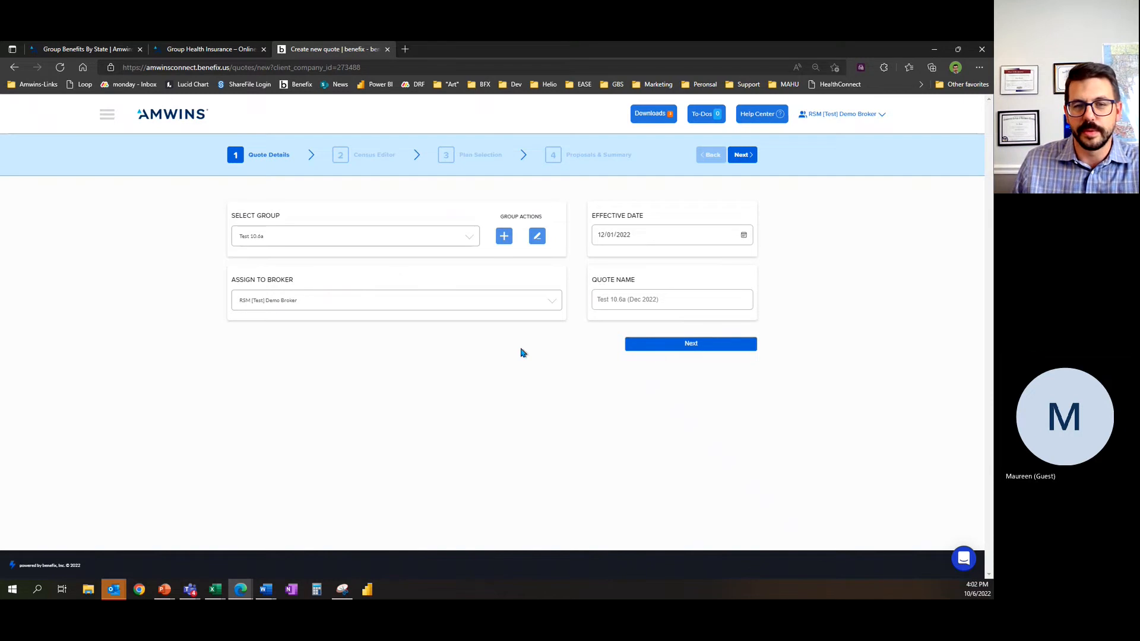
click(657, 345)
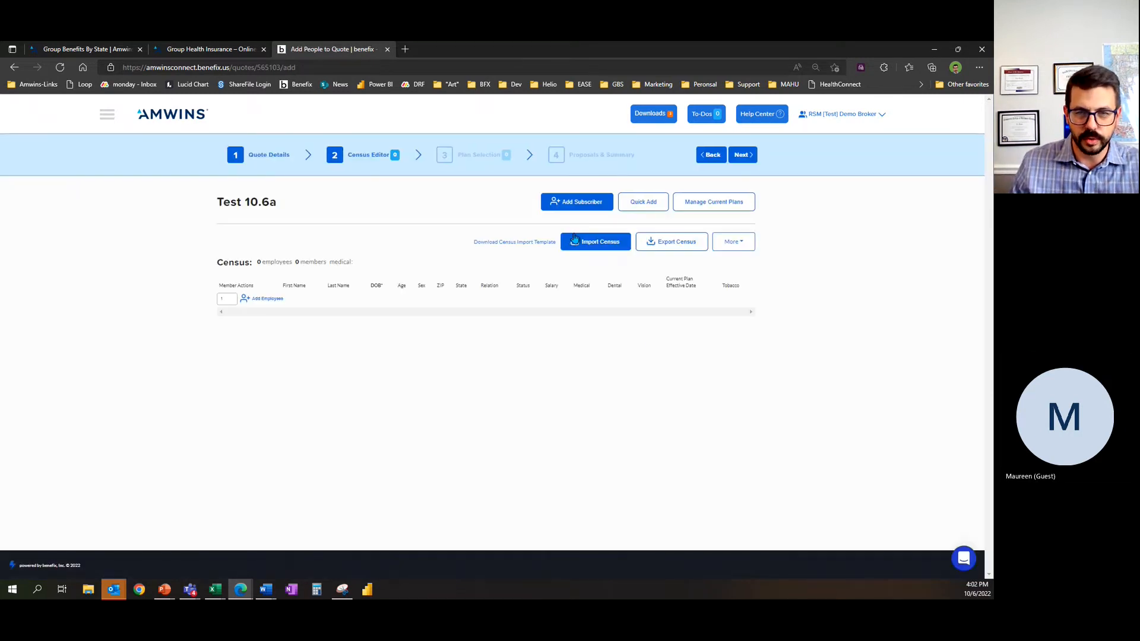
Step: Start a census import and load the TEST MULTI CENSUS file from the Desktop
click(585, 243)
drag(486, 149, 491, 151)
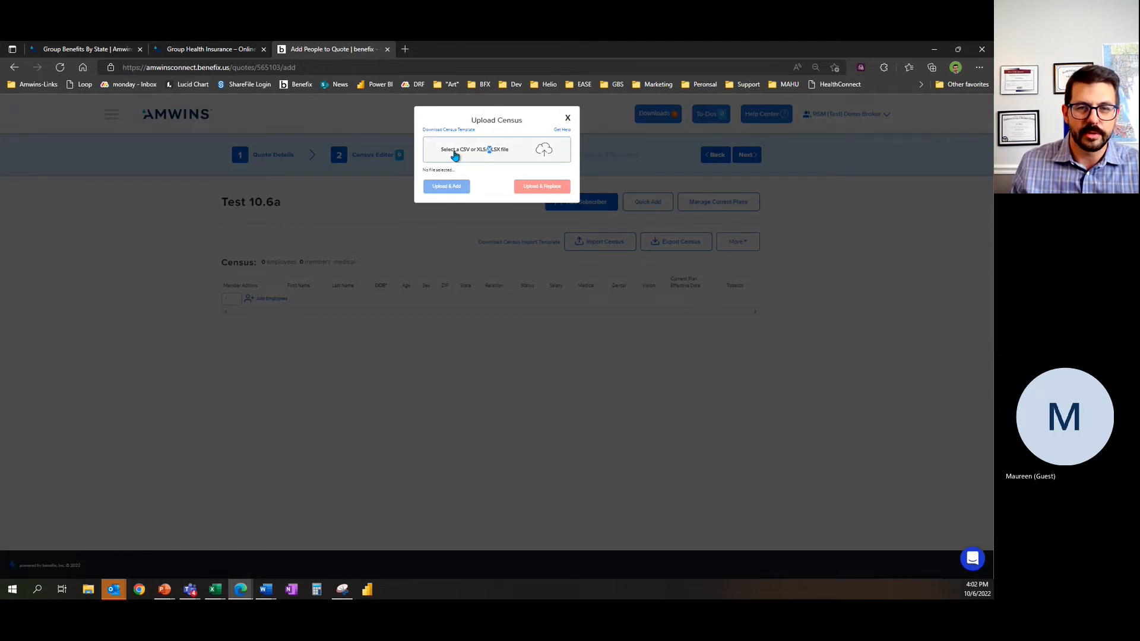
click(474, 158)
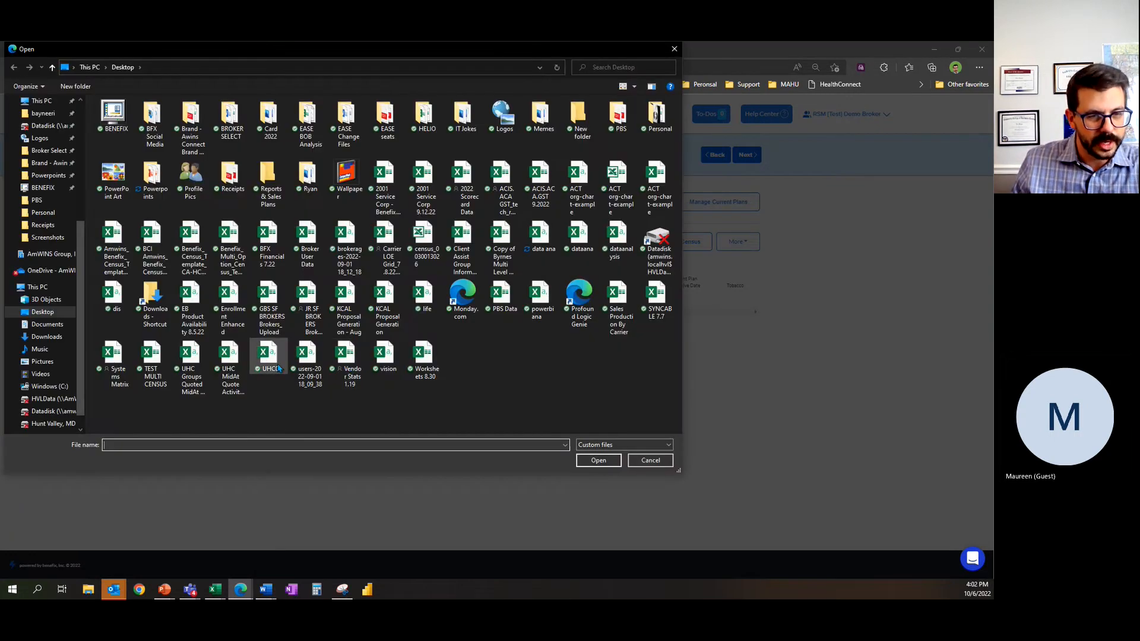
click(152, 359)
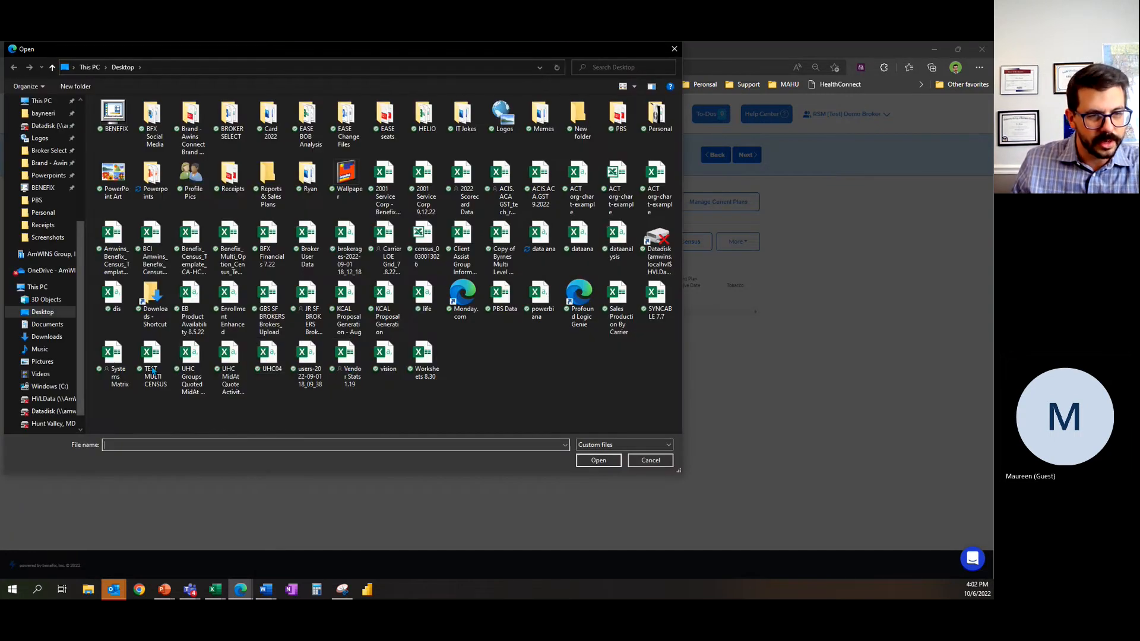
click(598, 459)
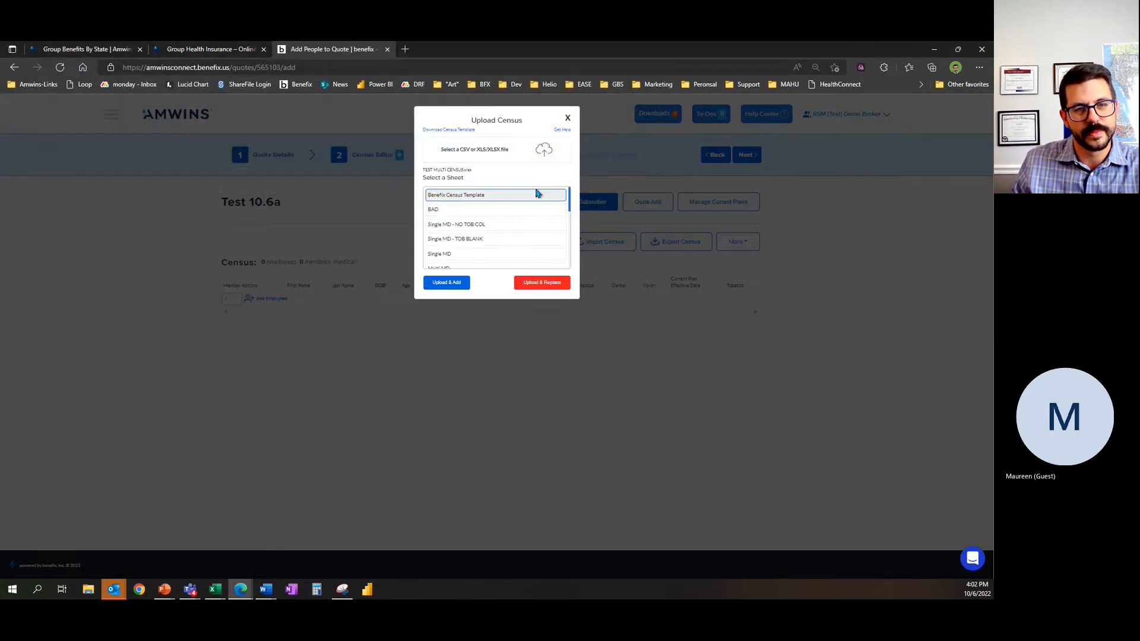
Step: Choose the Single CA sheet and upload its members as additions to the census
scroll(496, 238, down, 2)
scroll(478, 240, down, 1)
click(479, 242)
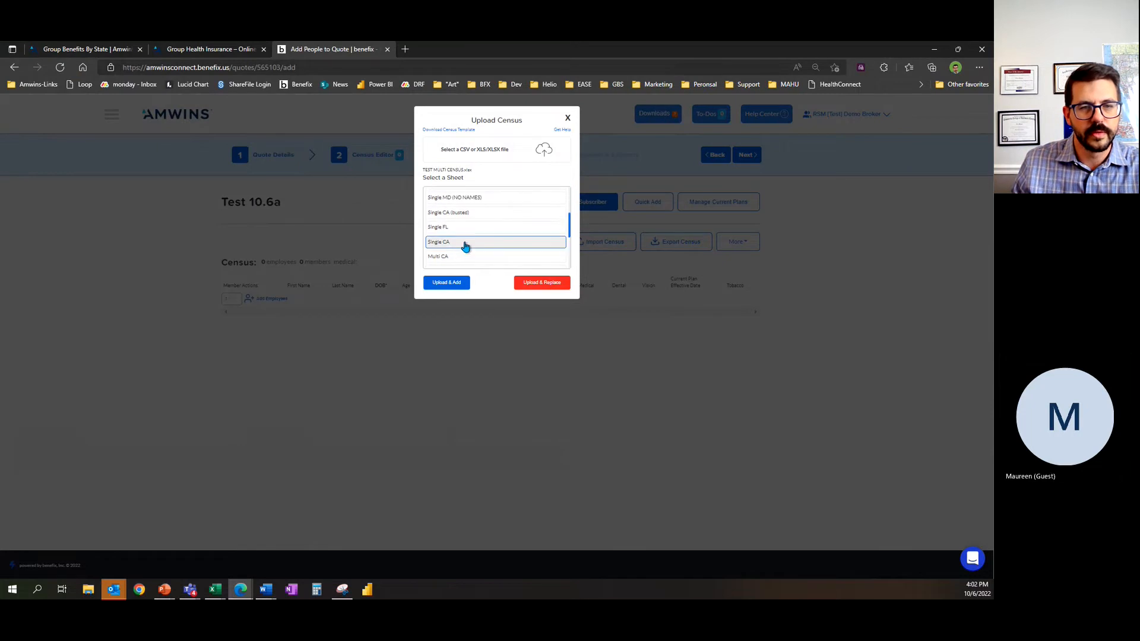
click(449, 286)
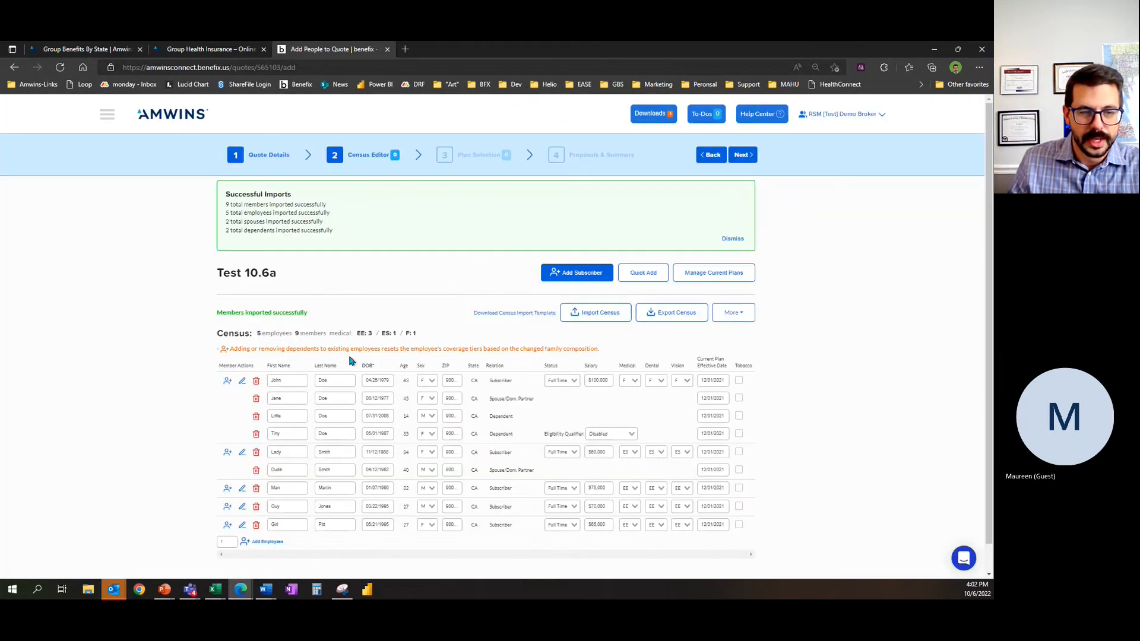
Step: Delete the first subscriber's second dependent from the census and dismiss the import summary
scroll(186, 389, down, 1)
scroll(190, 395, up, 1)
click(256, 434)
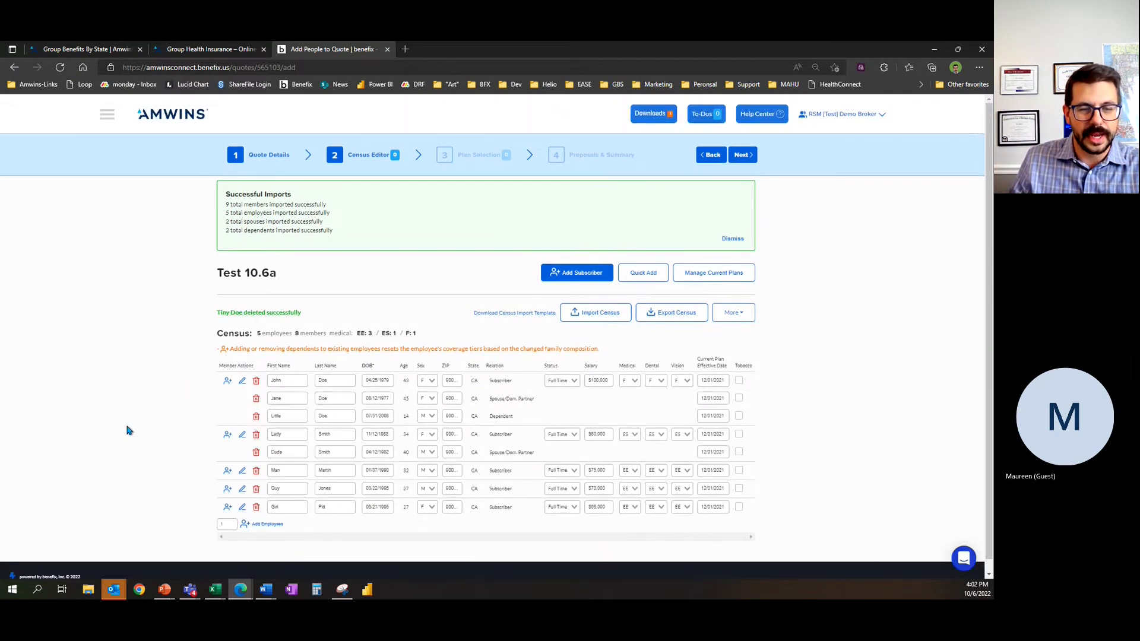
click(732, 238)
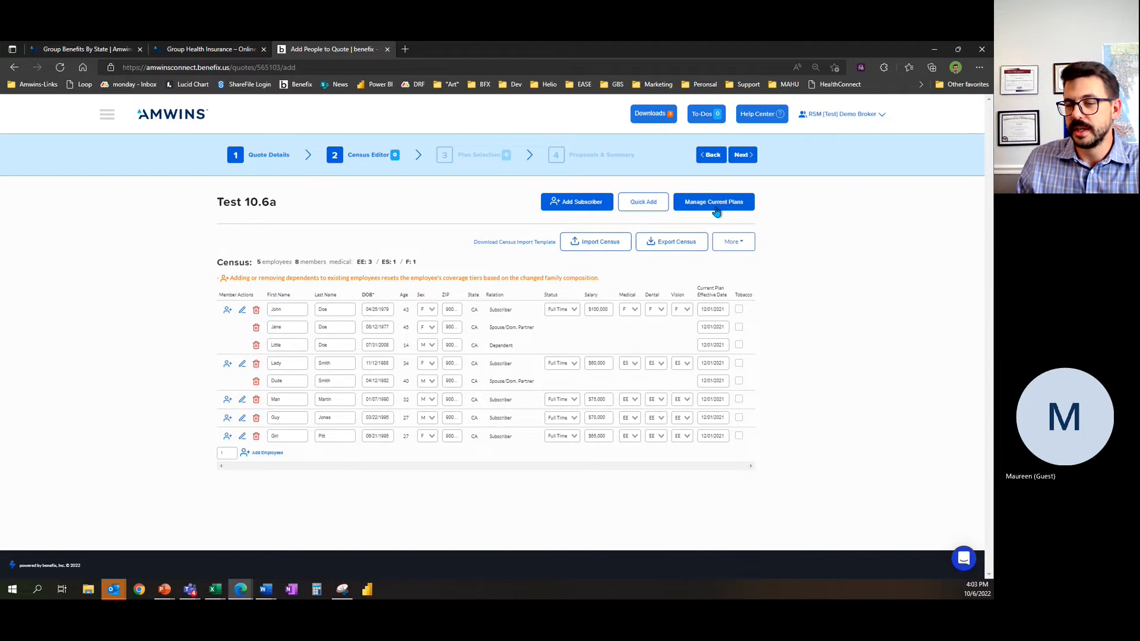
Step: Continue to plan selection, show only Anthem Blue Cross medical plans and select the three lowest-priced ones
click(743, 155)
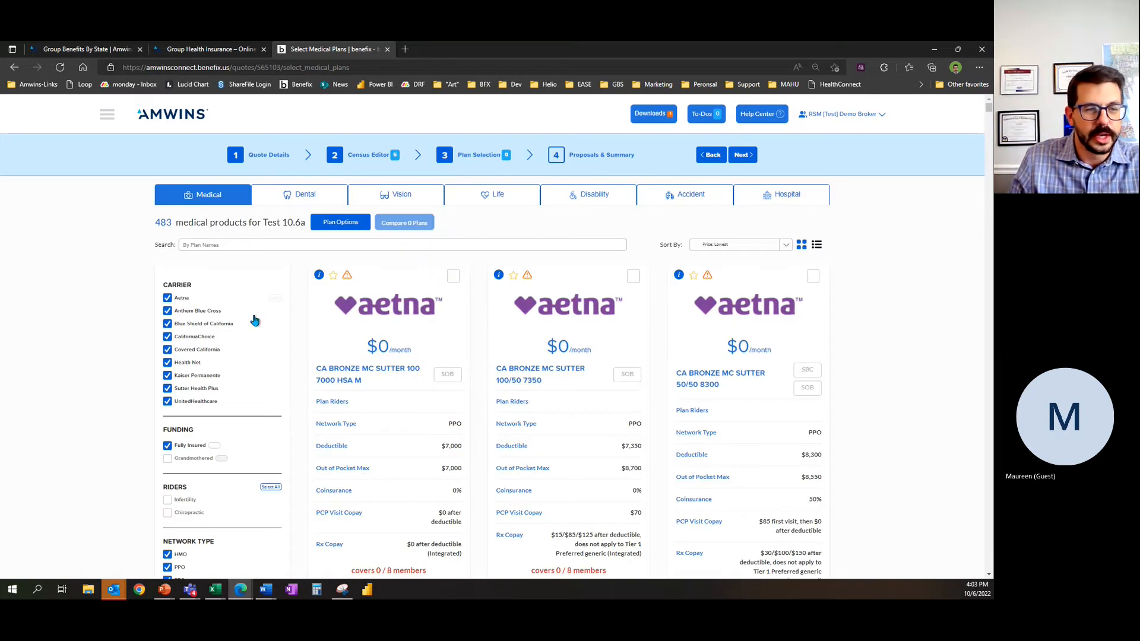
click(276, 311)
click(452, 276)
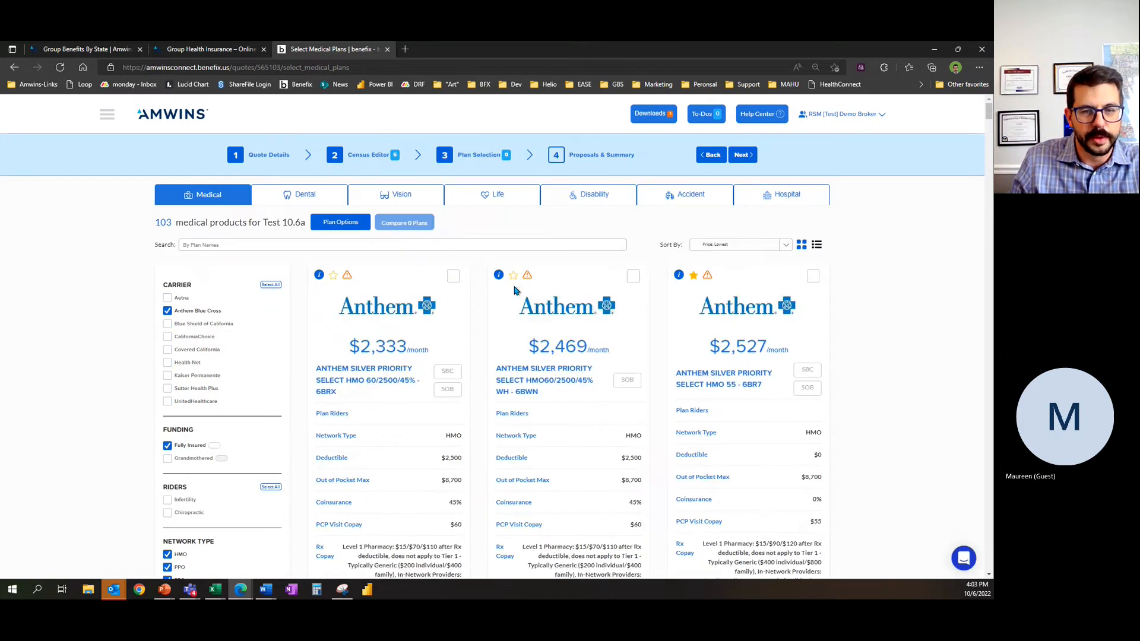
click(632, 276)
click(812, 276)
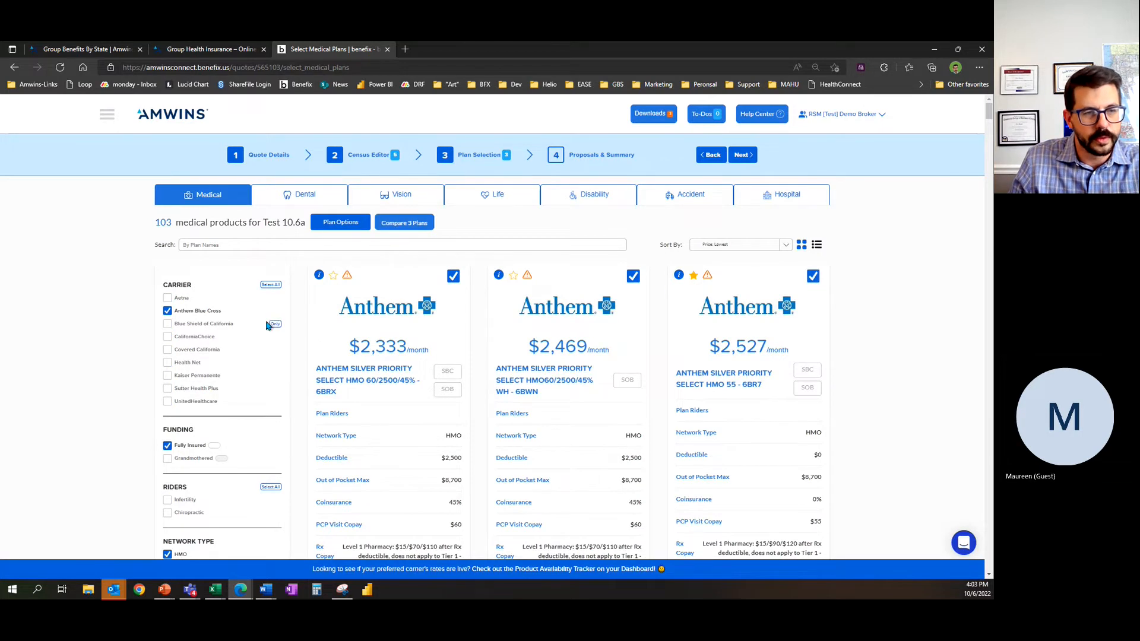
Step: Show only Blue Shield of California medical plans and select the three lowest-priced ones
click(276, 323)
click(453, 276)
click(633, 276)
click(812, 277)
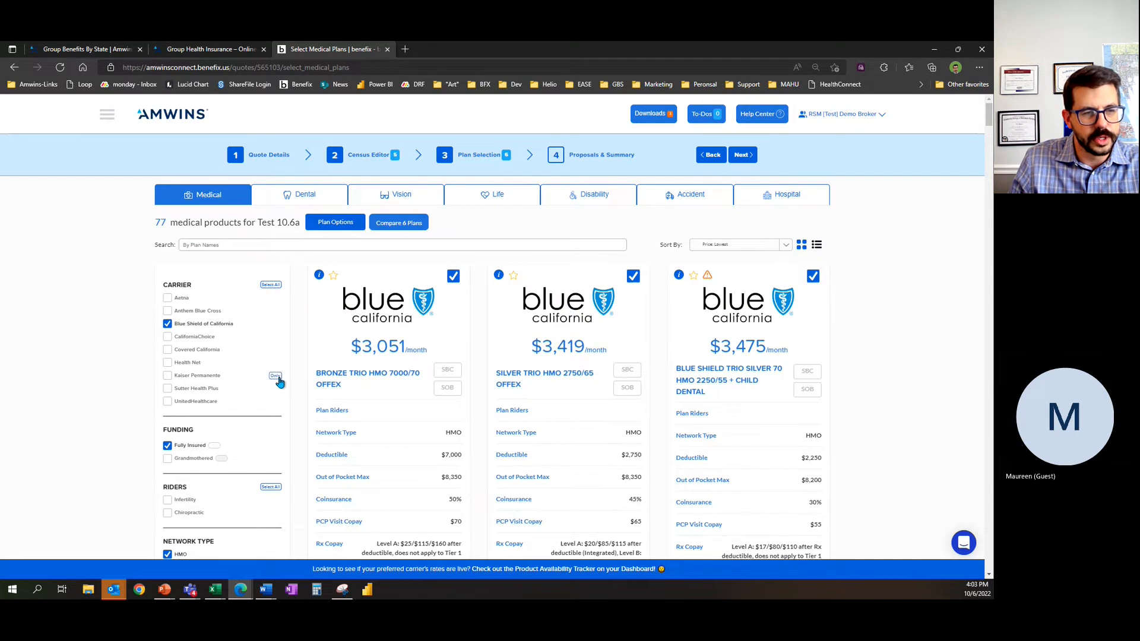
Step: Show only Kaiser Permanente medical plans and select the three lowest-priced ones
click(276, 375)
click(452, 276)
click(633, 275)
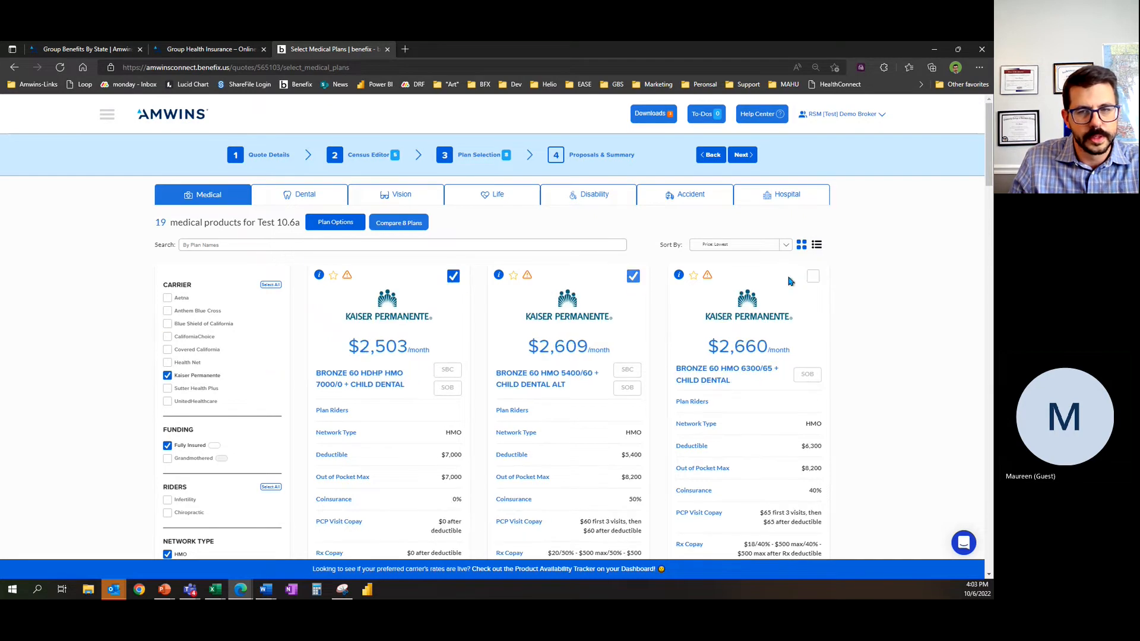
click(813, 277)
Step: Show only UnitedHealthcare medical plans and select the three lowest-priced ones
click(275, 402)
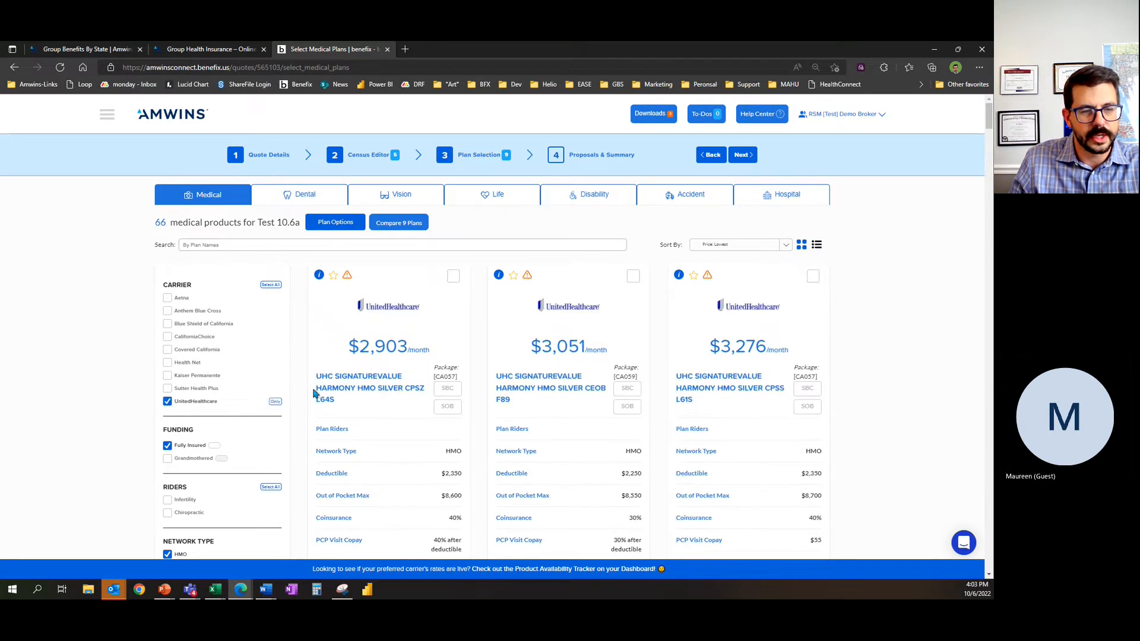
click(452, 276)
click(633, 276)
click(812, 277)
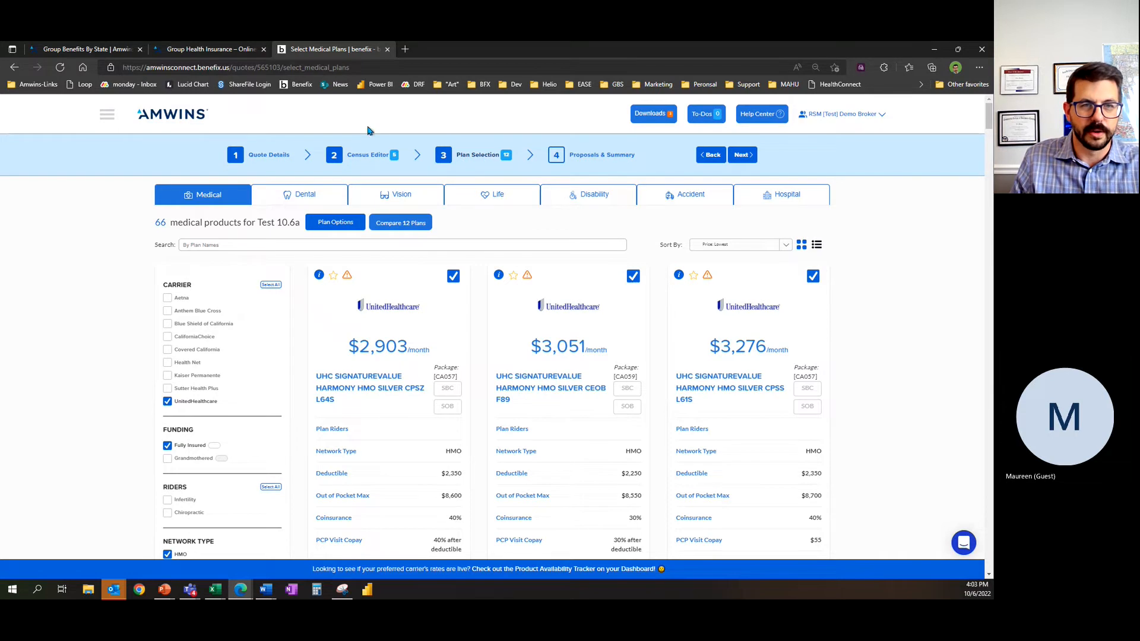
Step: Limit the dental plans to the PPO network type and select UnitedHealthcare's Options PPO 20 A8016 and Options PPO 20 P3310
click(289, 196)
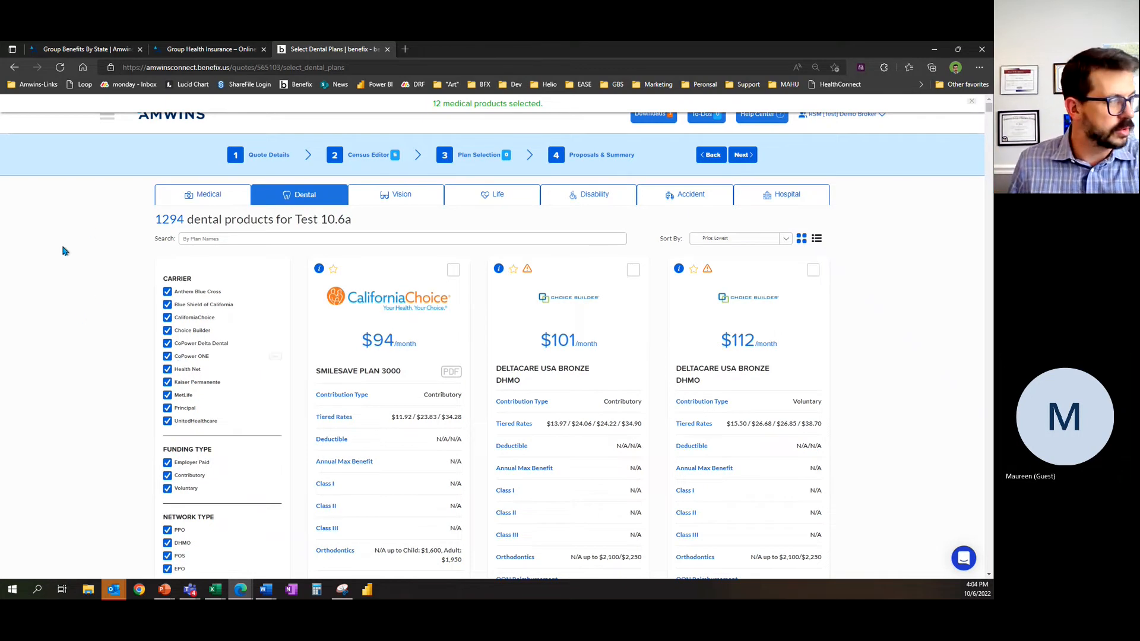
scroll(134, 473, down, 1)
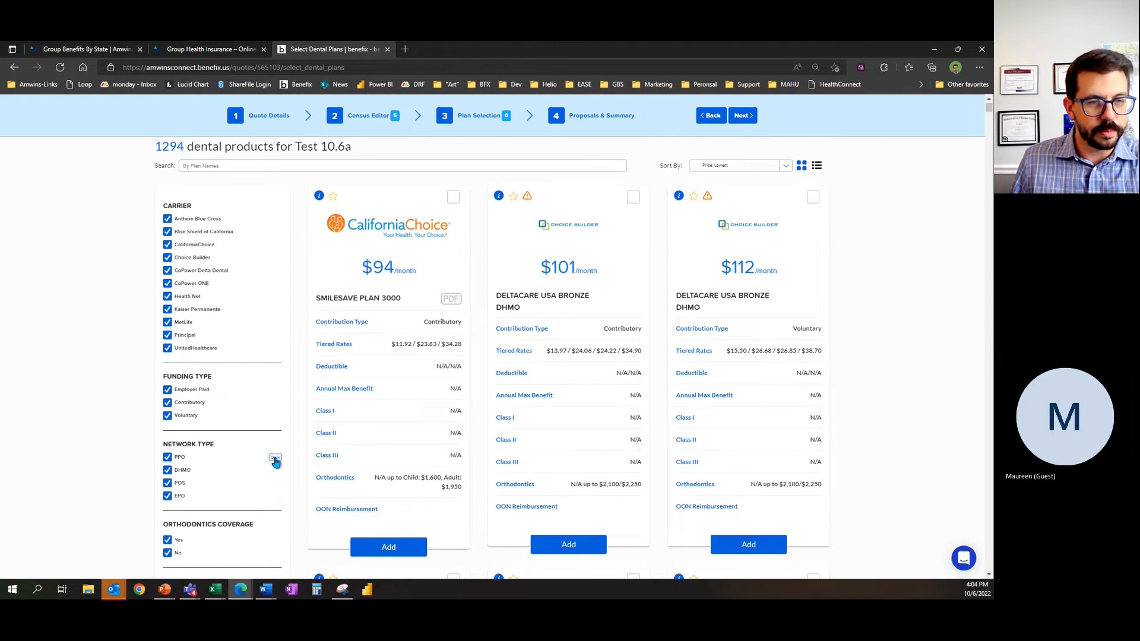
click(275, 460)
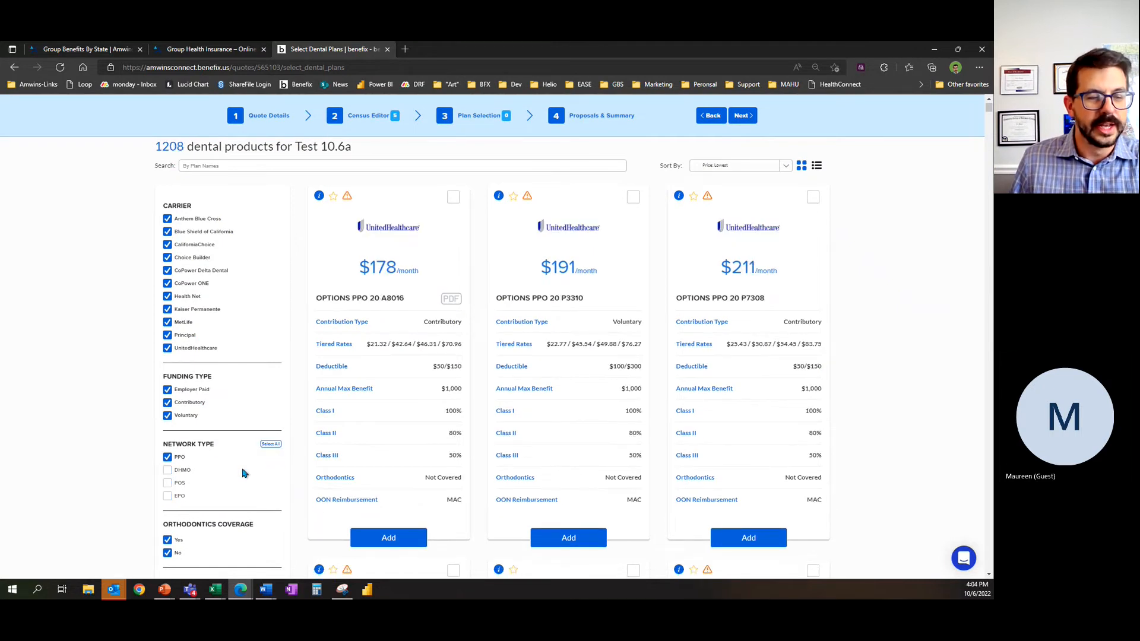
scroll(89, 439, up, 1)
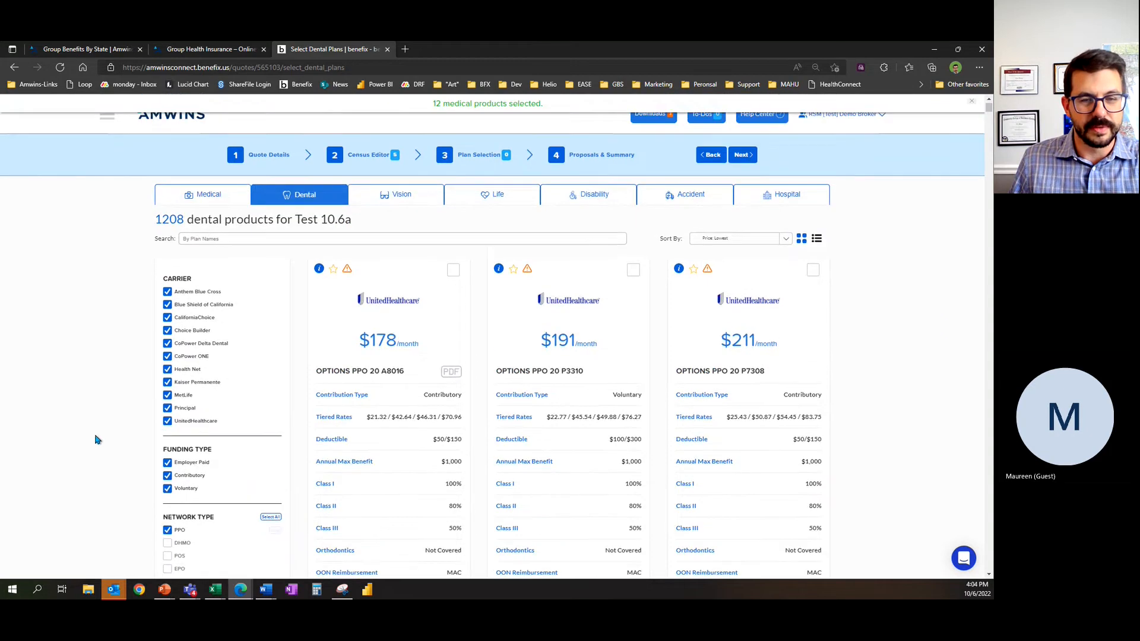
click(455, 271)
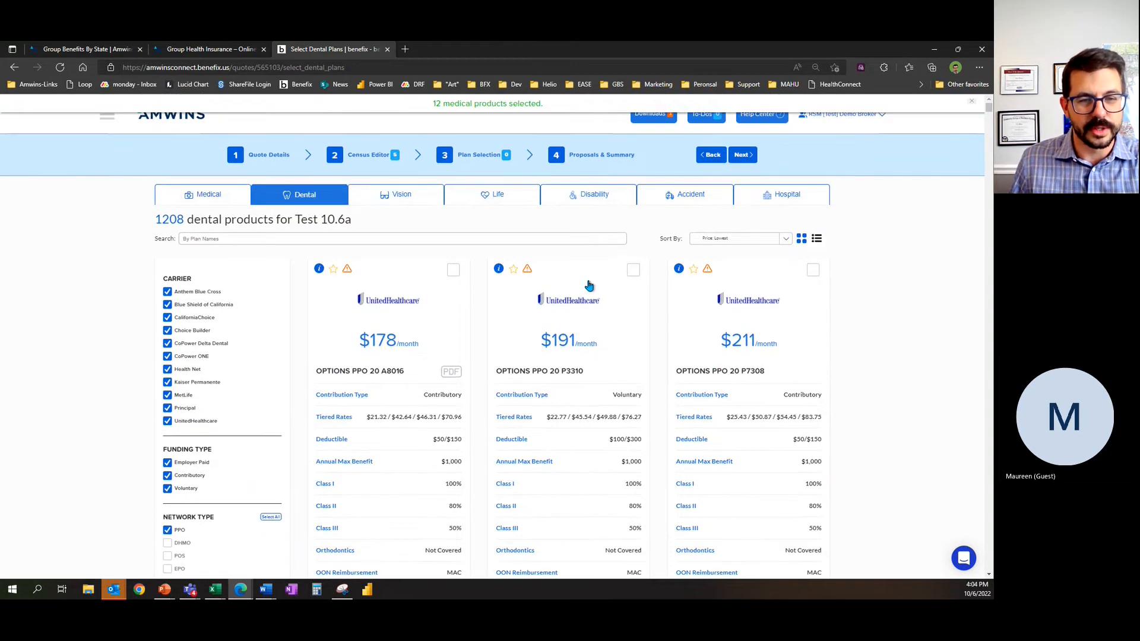
click(633, 270)
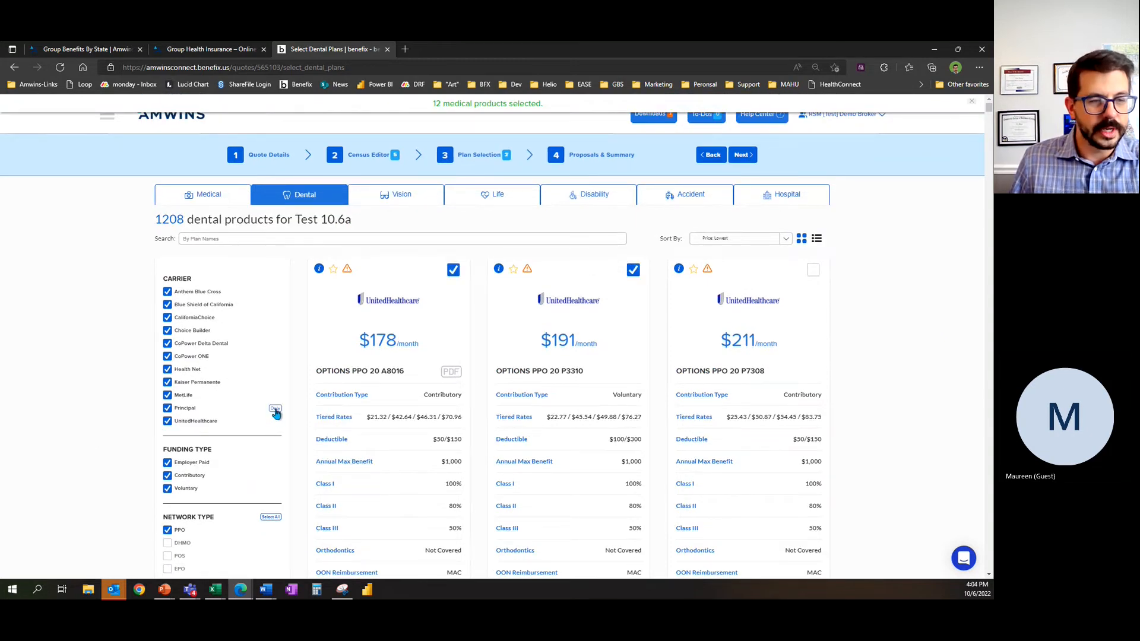
Step: Show only Blue Shield of California dental plans and select the $215 SmileSM Basic 75/1000 plan and the second $229 SmileSM Basic Voluntary 75/1000 plan
click(276, 305)
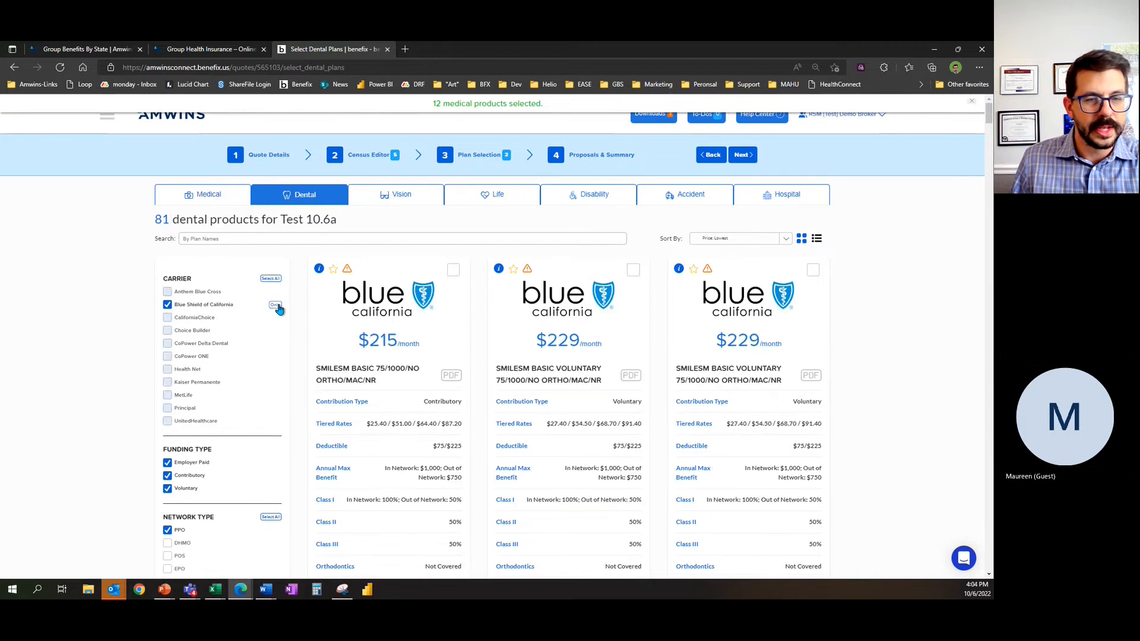
click(453, 270)
click(812, 270)
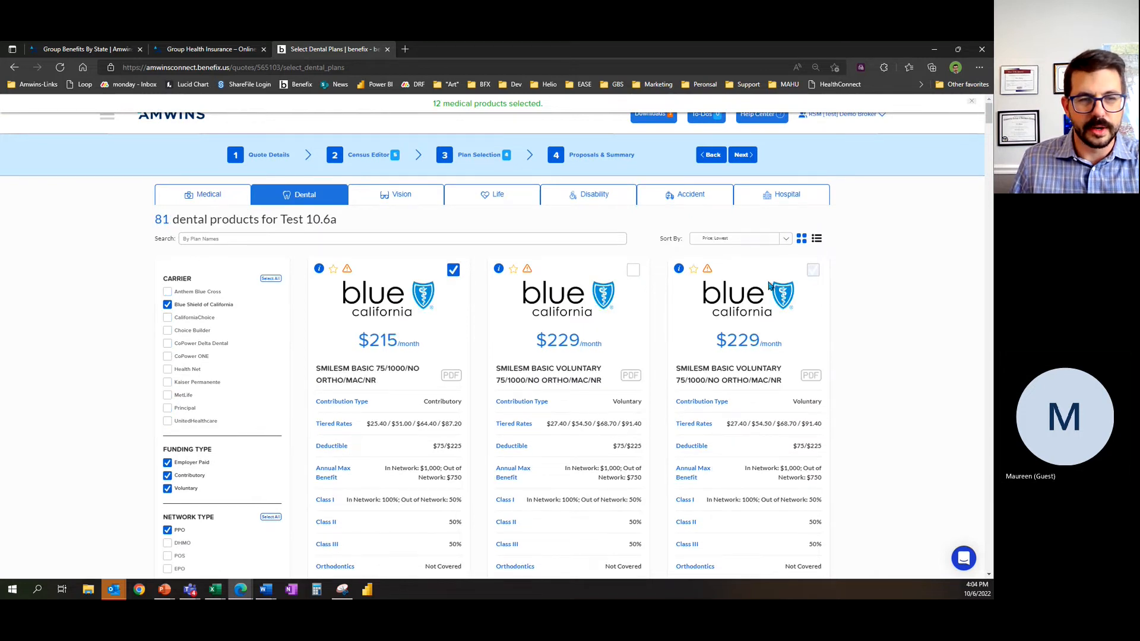
Step: Filter the dental plans by Kaiser Permanente, Principal and MetLife individually, selecting the lowest-priced plan of each carrier
click(276, 384)
click(453, 271)
click(273, 409)
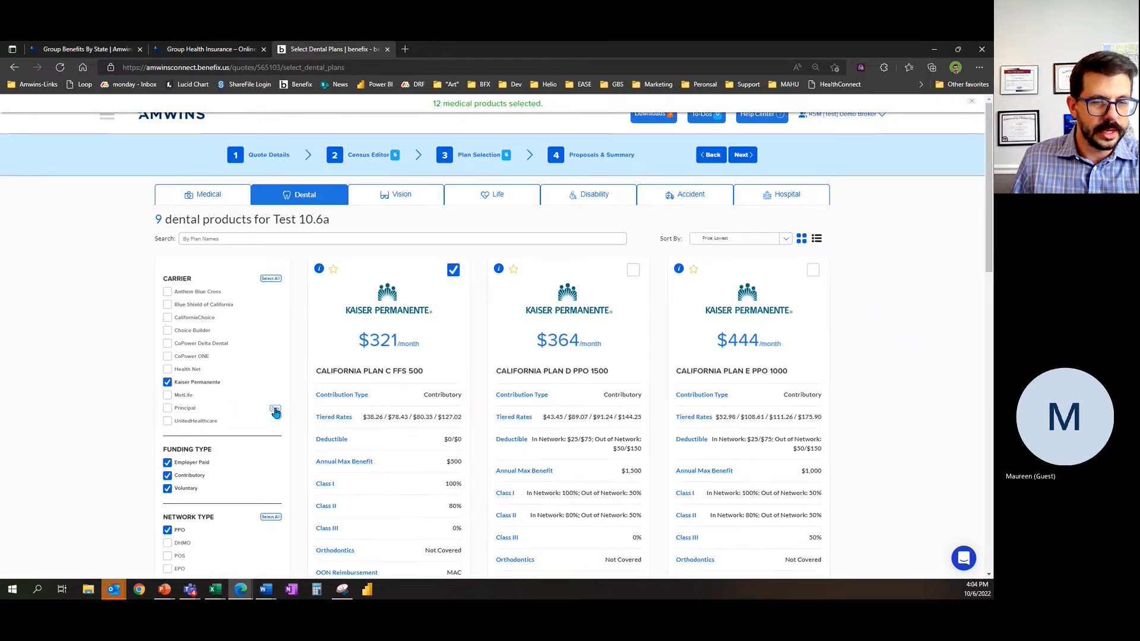
click(453, 270)
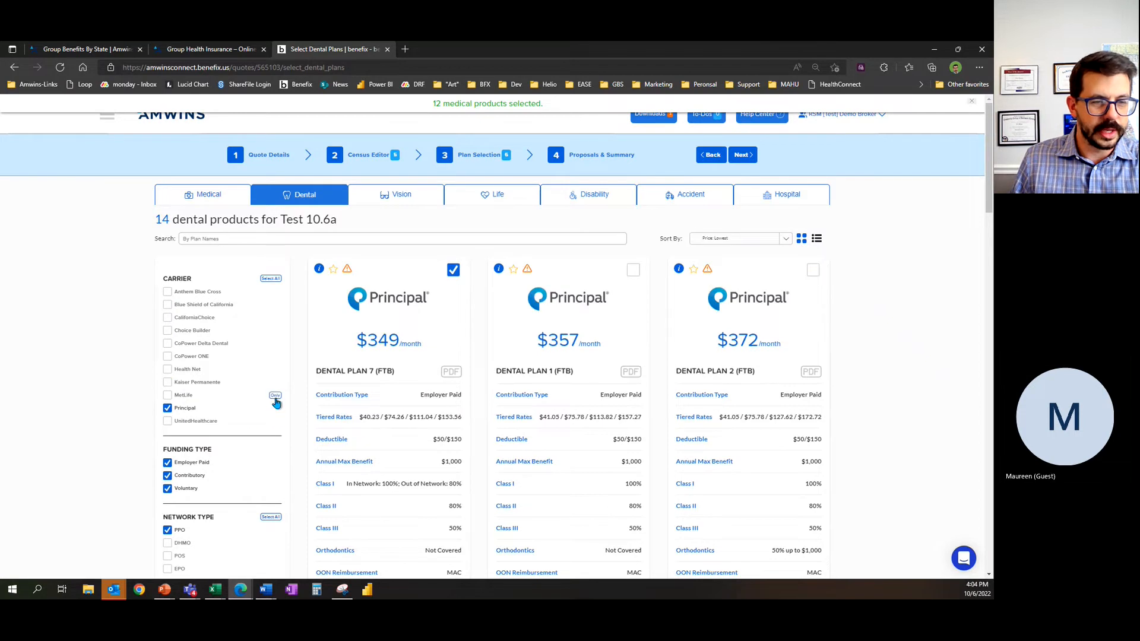
click(275, 395)
click(453, 271)
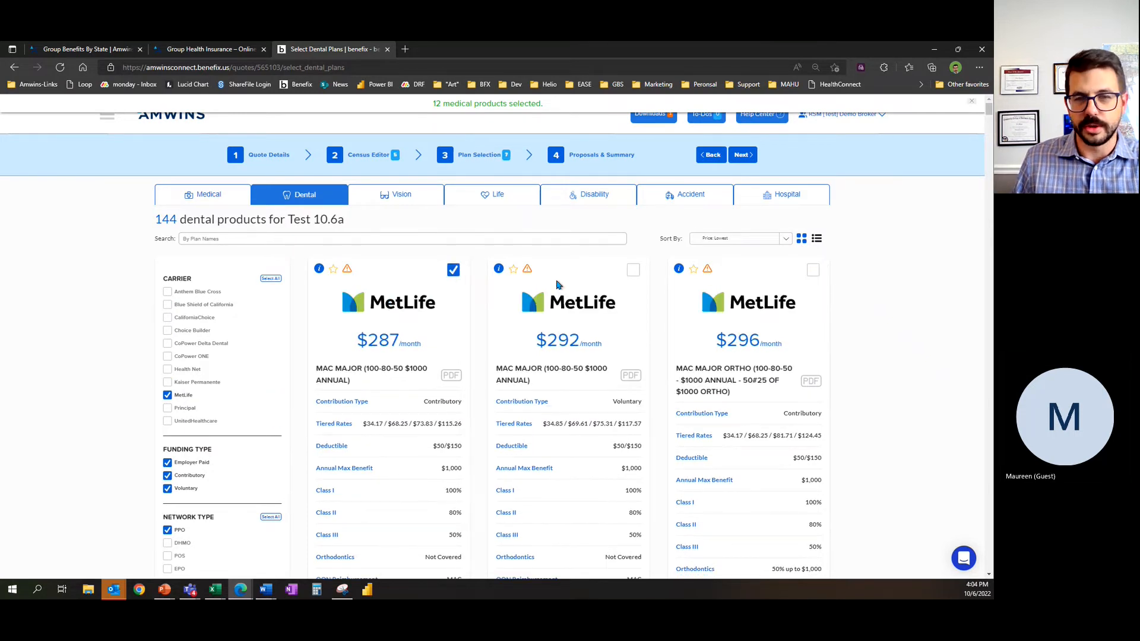
Step: Go to the vision plans and select UnitedHealthcare's SF026 and Principal's employer-paid MCV Plan 6, filtering by each carrier
click(403, 197)
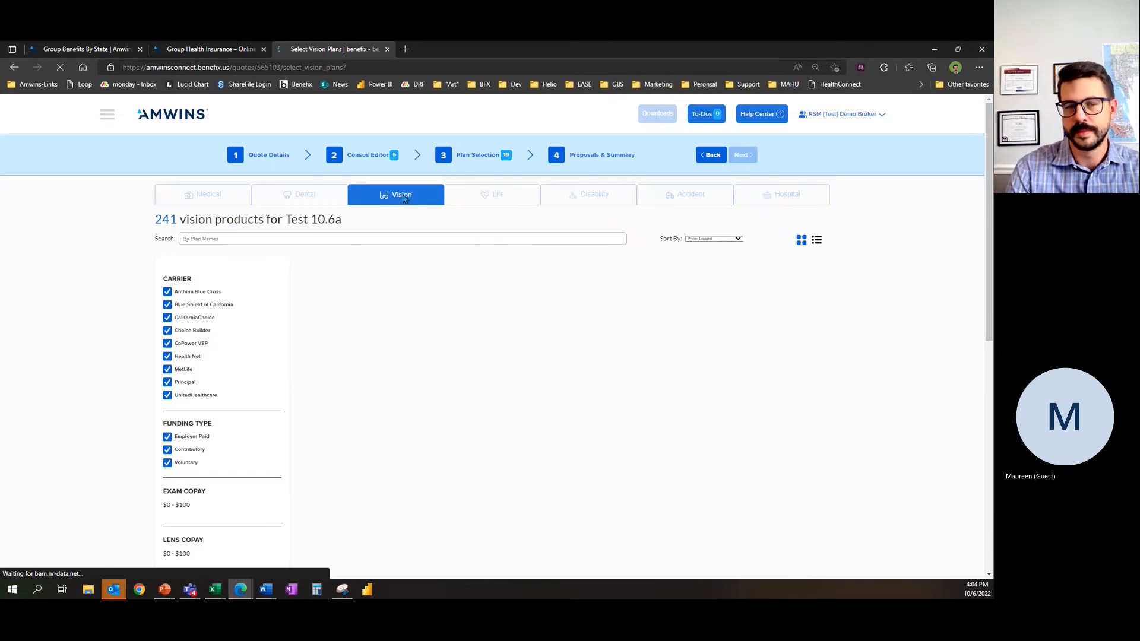
mouse_move(274, 400)
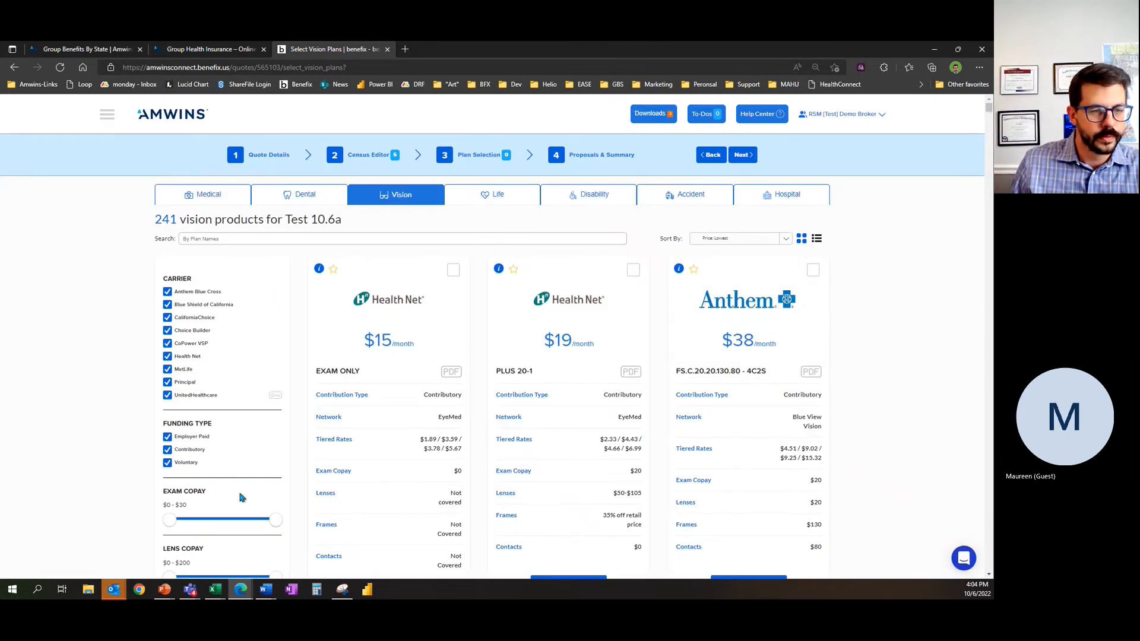
click(275, 395)
click(455, 271)
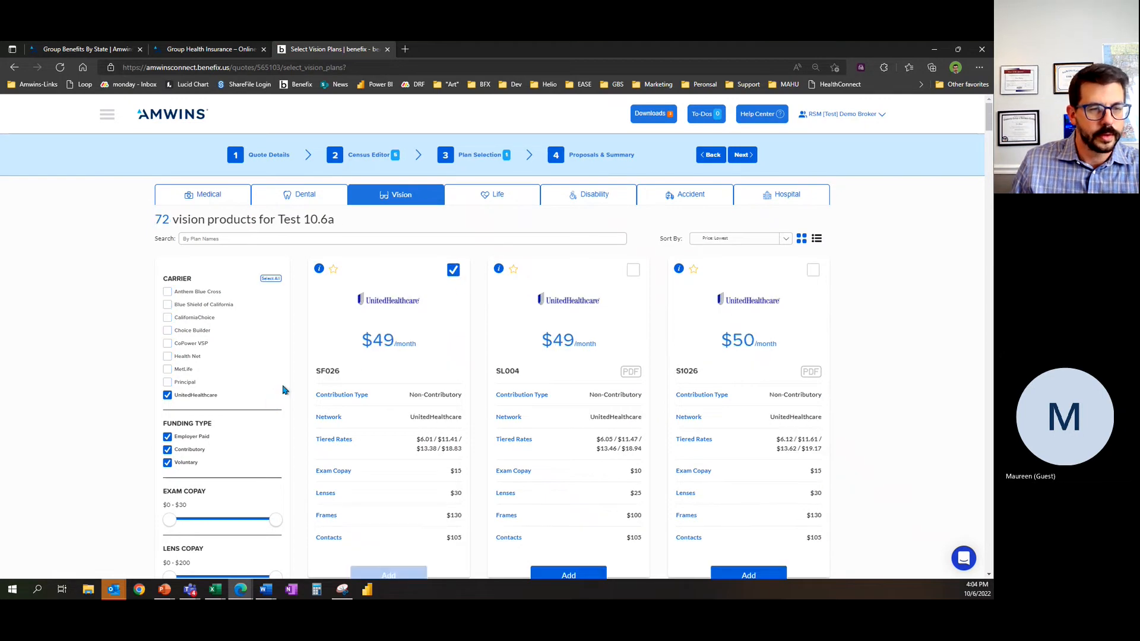
click(274, 382)
click(453, 272)
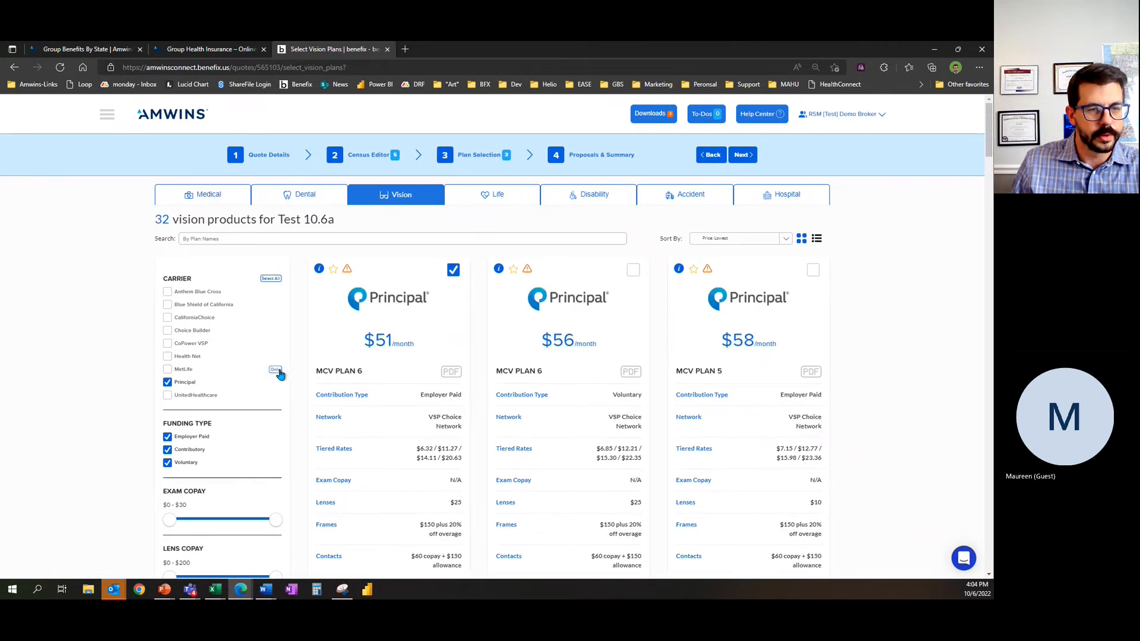
Step: Select the lowest-priced vision plan of MetLife, Blue Shield of California and Anthem Blue Cross, filtering by one carrier at a time
click(275, 369)
click(453, 270)
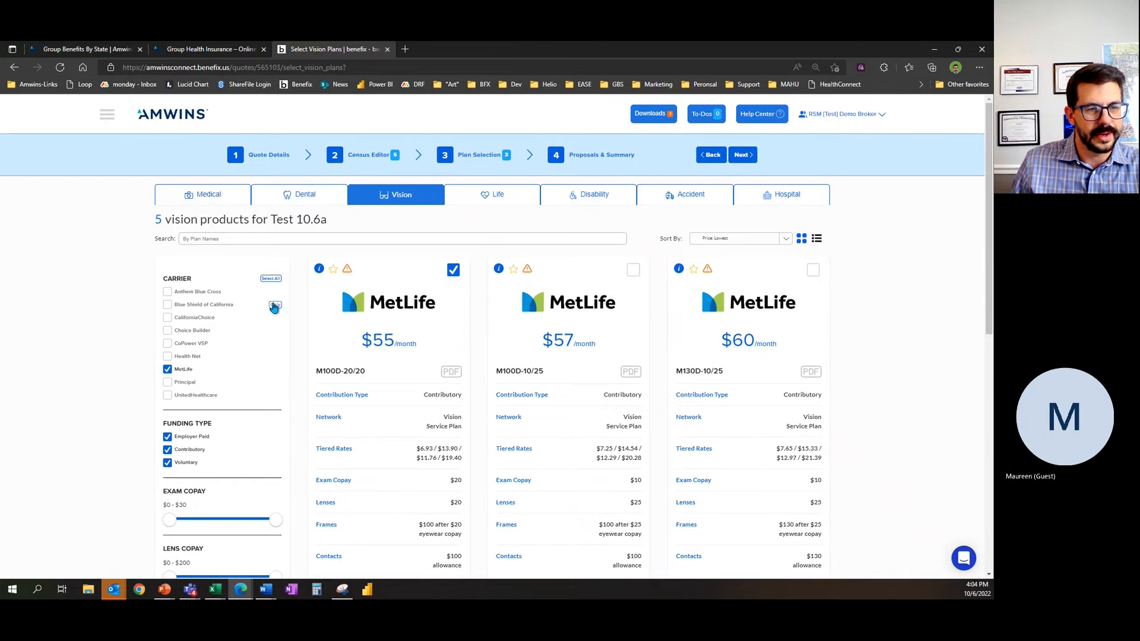
click(275, 307)
click(453, 270)
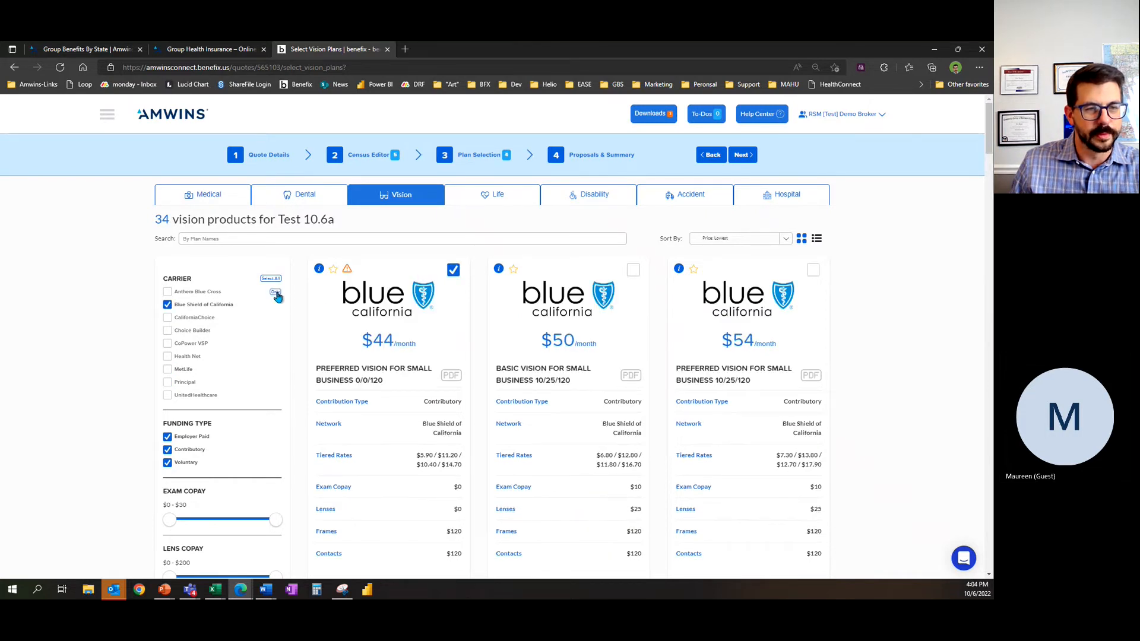
click(275, 291)
click(452, 271)
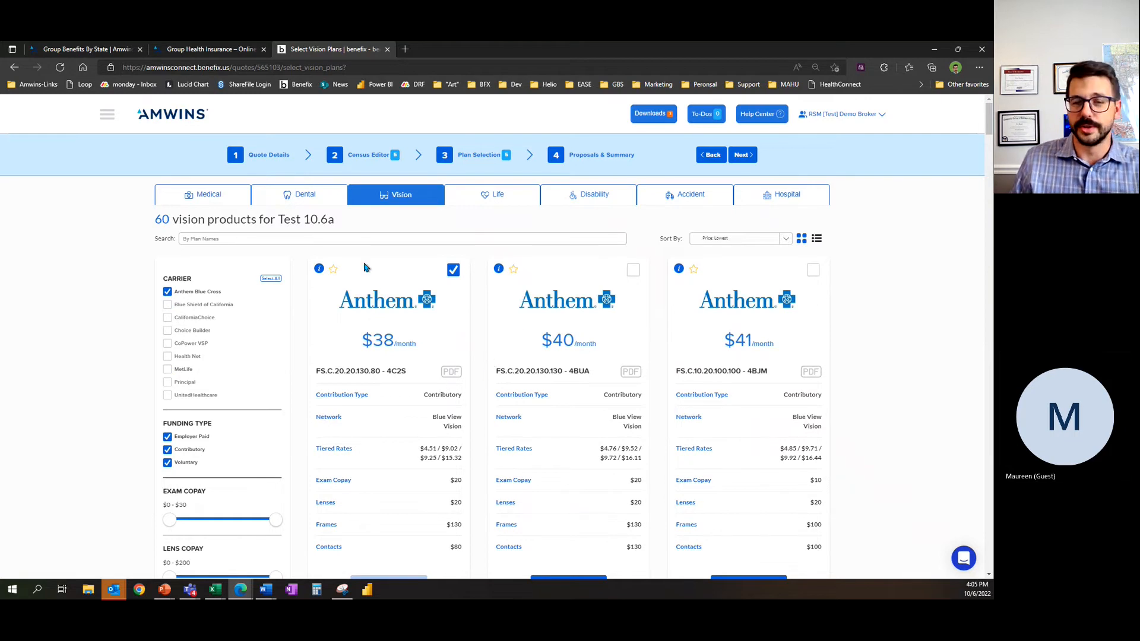
Step: Proceed to the proposals and summary stage and review the quote's dental, vision and medical plans and the medical employer contribution options
click(742, 157)
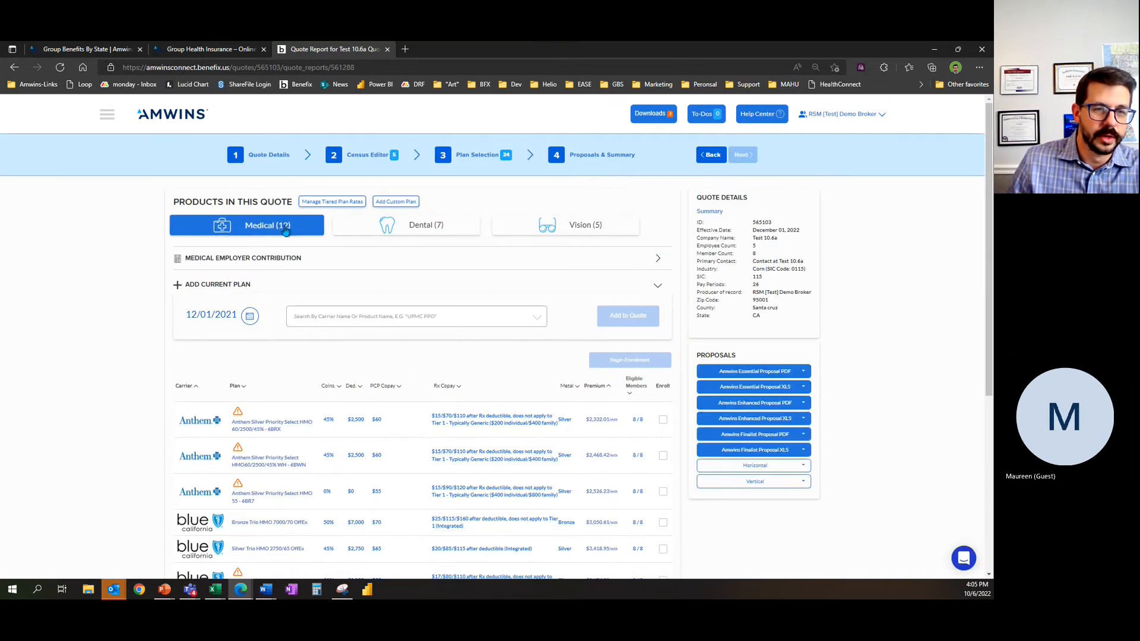
click(365, 228)
click(525, 224)
click(416, 225)
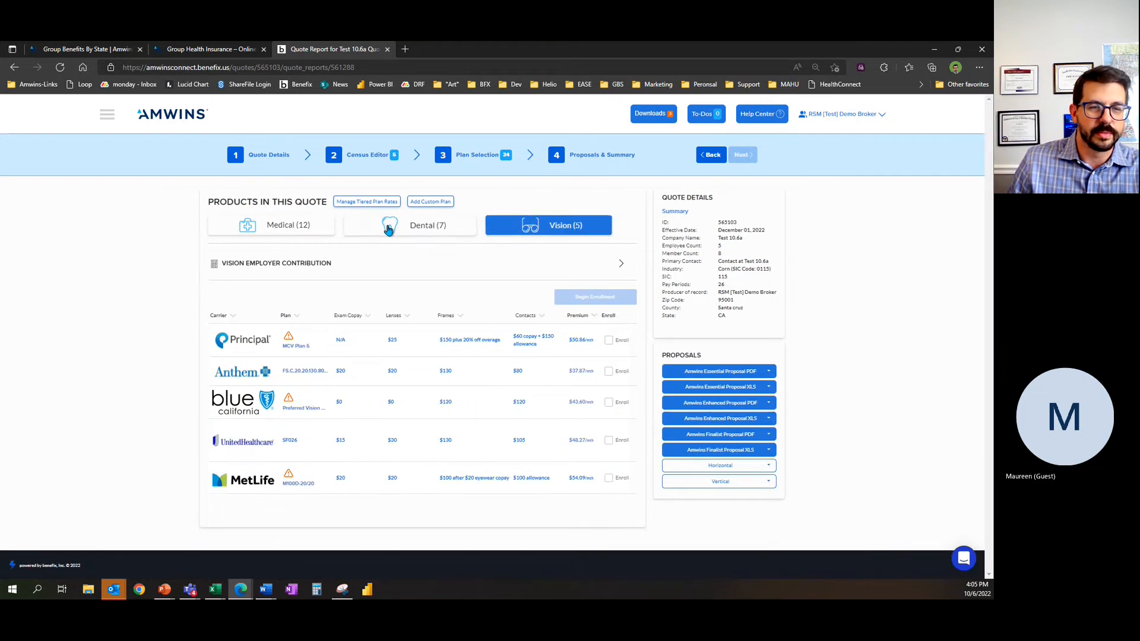
click(277, 232)
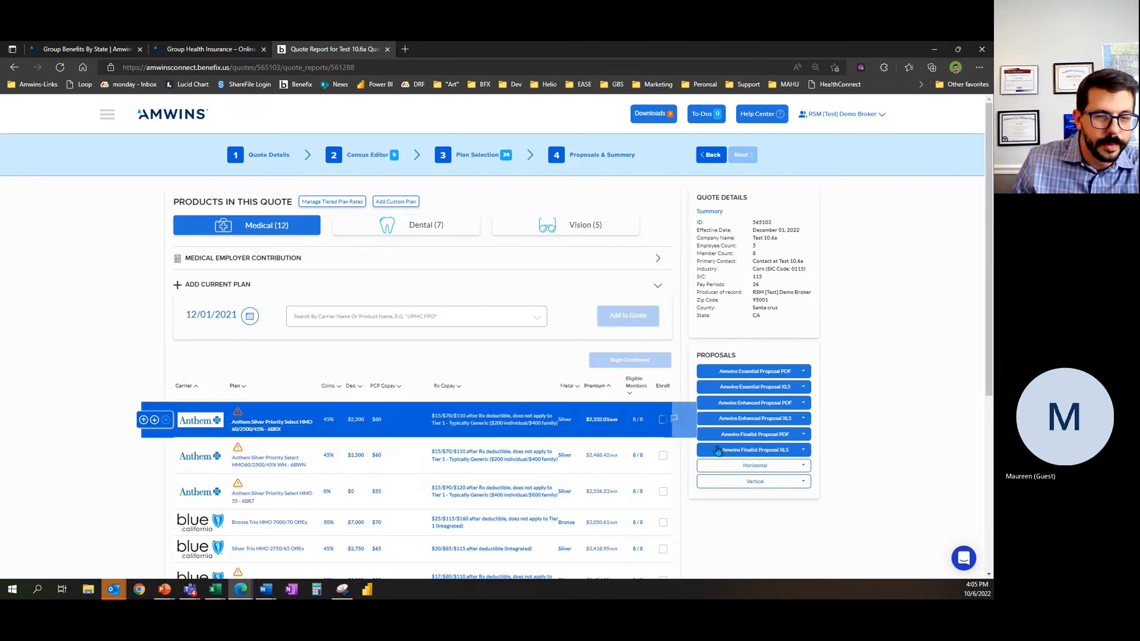
click(266, 259)
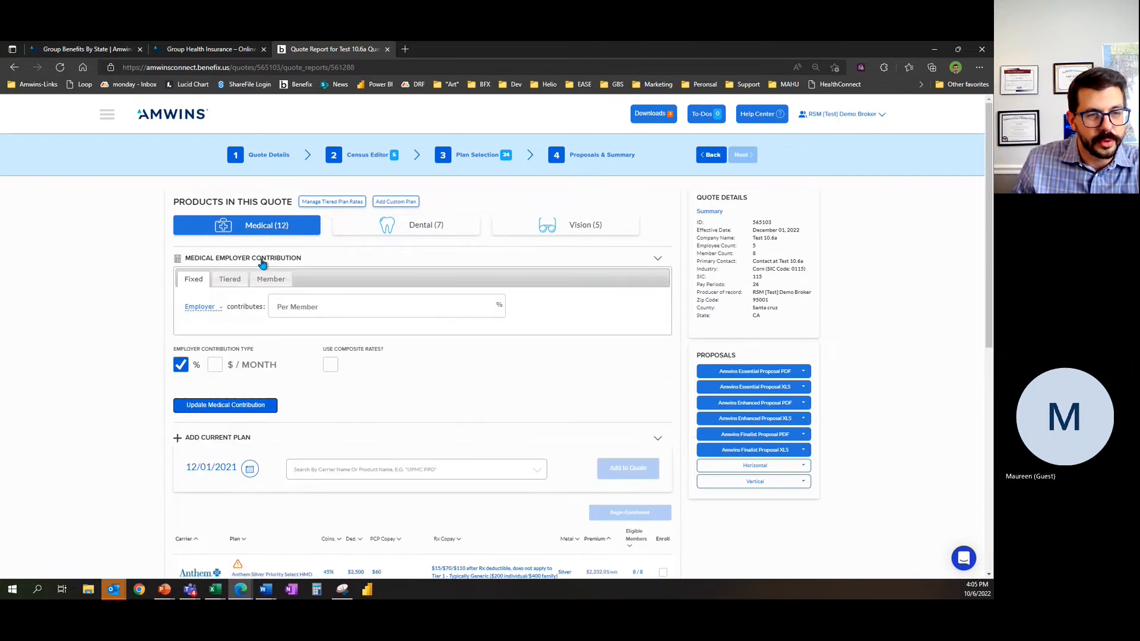
click(268, 259)
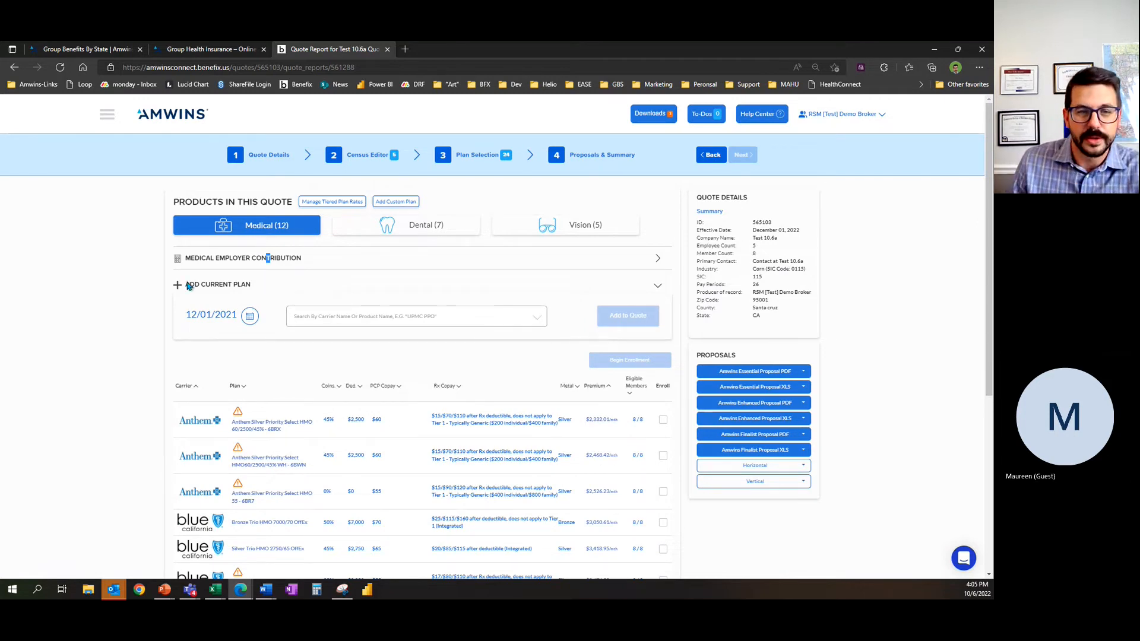
Step: Set the vision contribution to a fixed employer share of 100% per member and update it
click(528, 228)
click(324, 268)
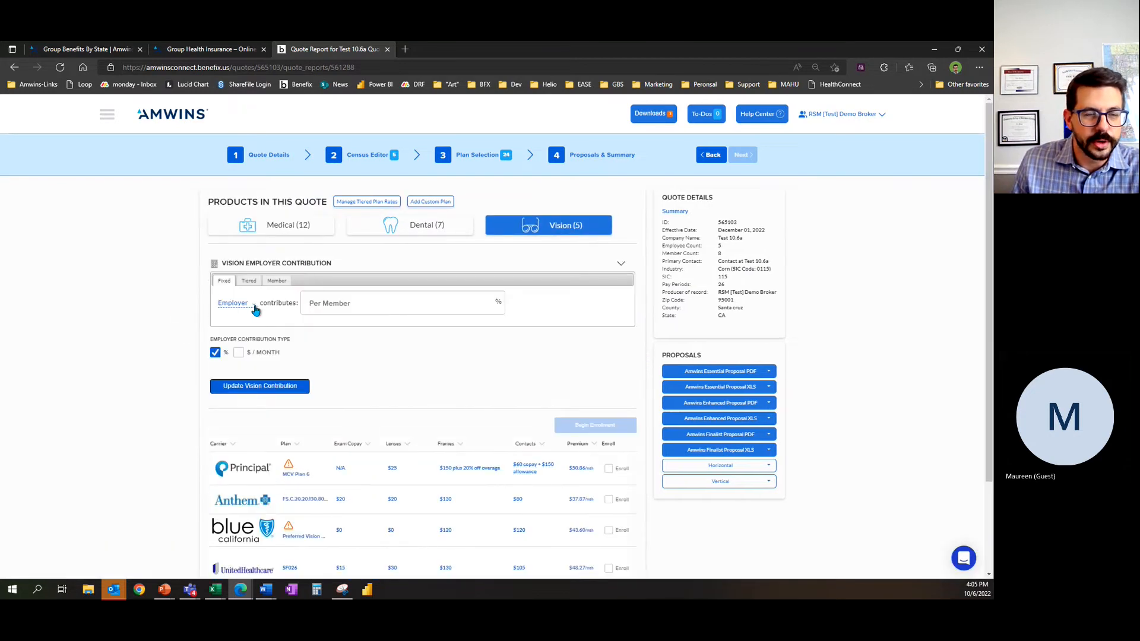
click(359, 307)
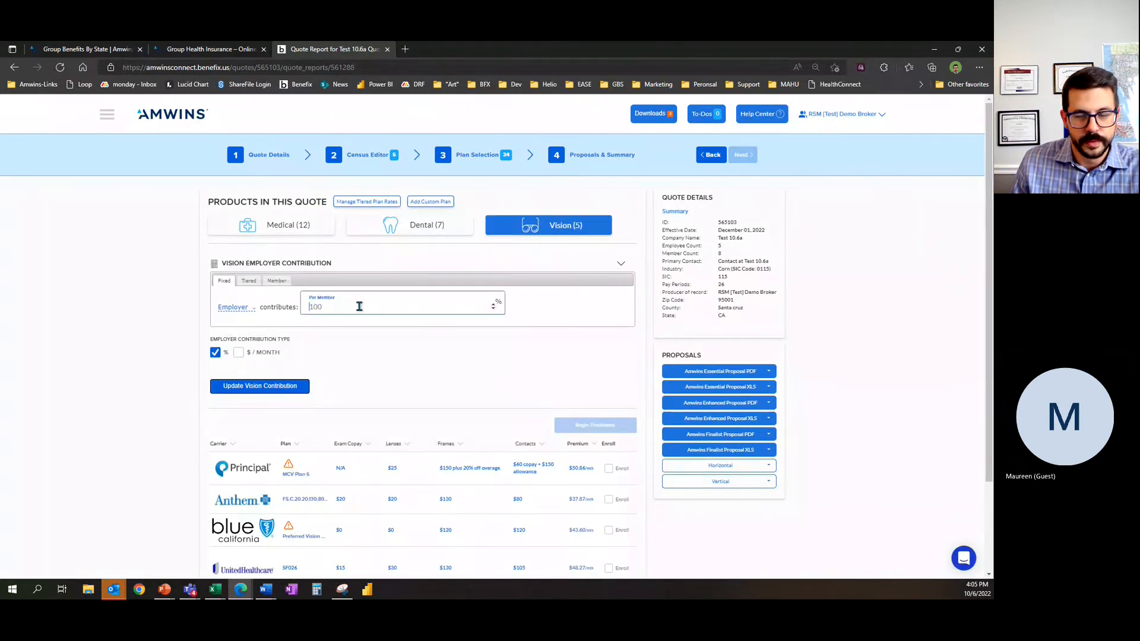
click(290, 387)
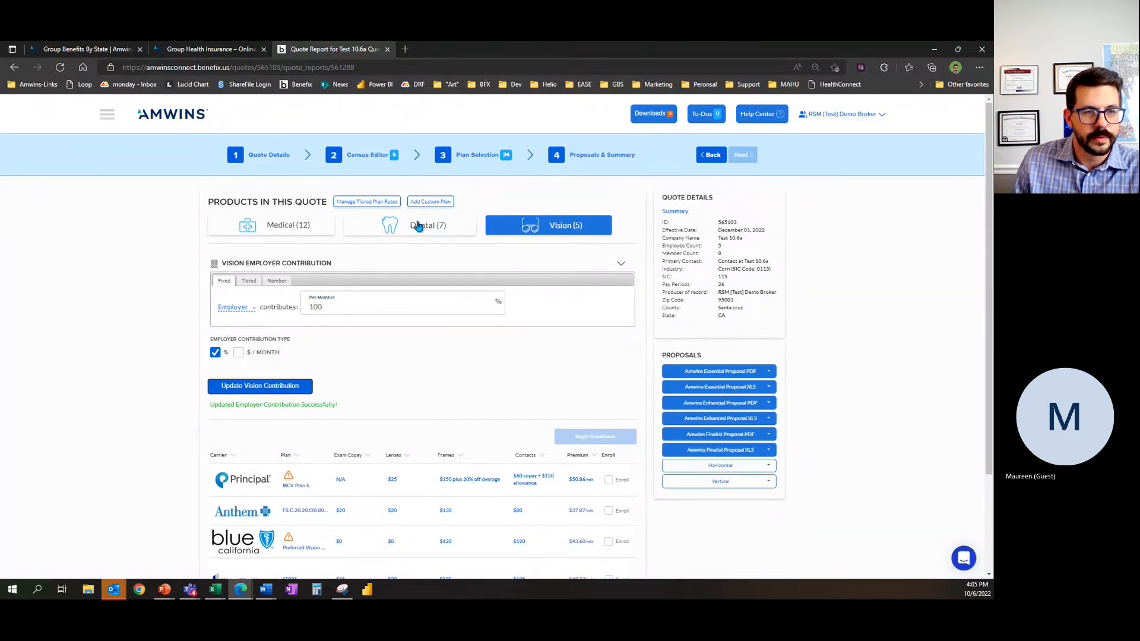
Step: Set the dental contribution to tiered, with the employee contributing $5 per month in all five tiers, and update it
click(418, 226)
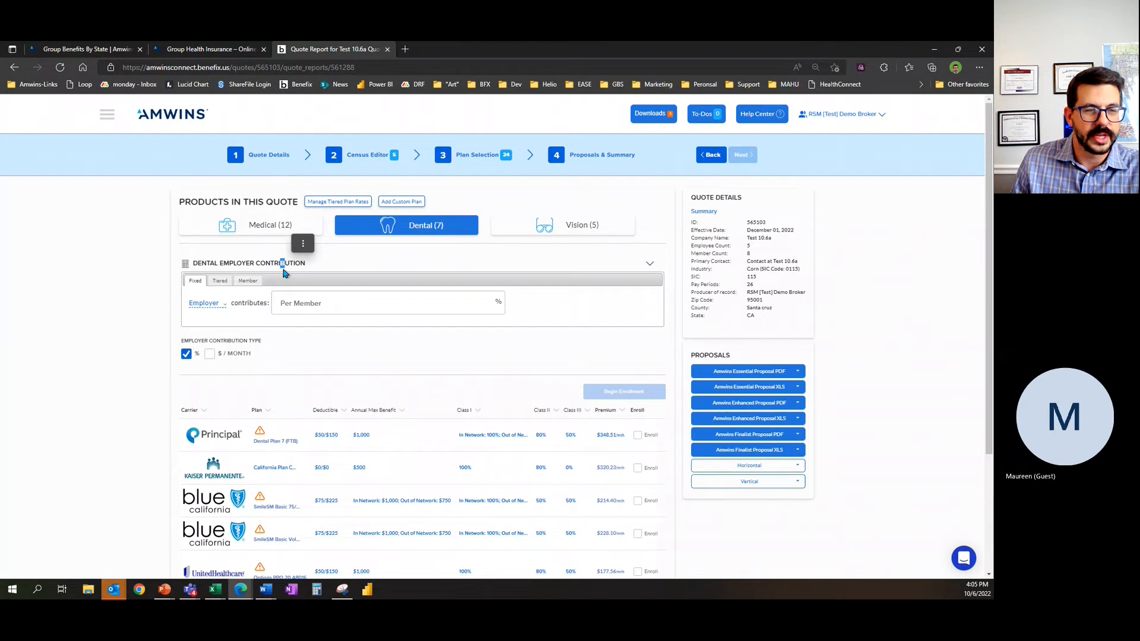
click(219, 280)
click(203, 363)
click(239, 318)
text(5)
click(336, 321)
text(5)
click(415, 320)
text(5)
click(510, 322)
text(5)
click(584, 325)
click(450, 382)
click(588, 321)
text(5)
click(237, 398)
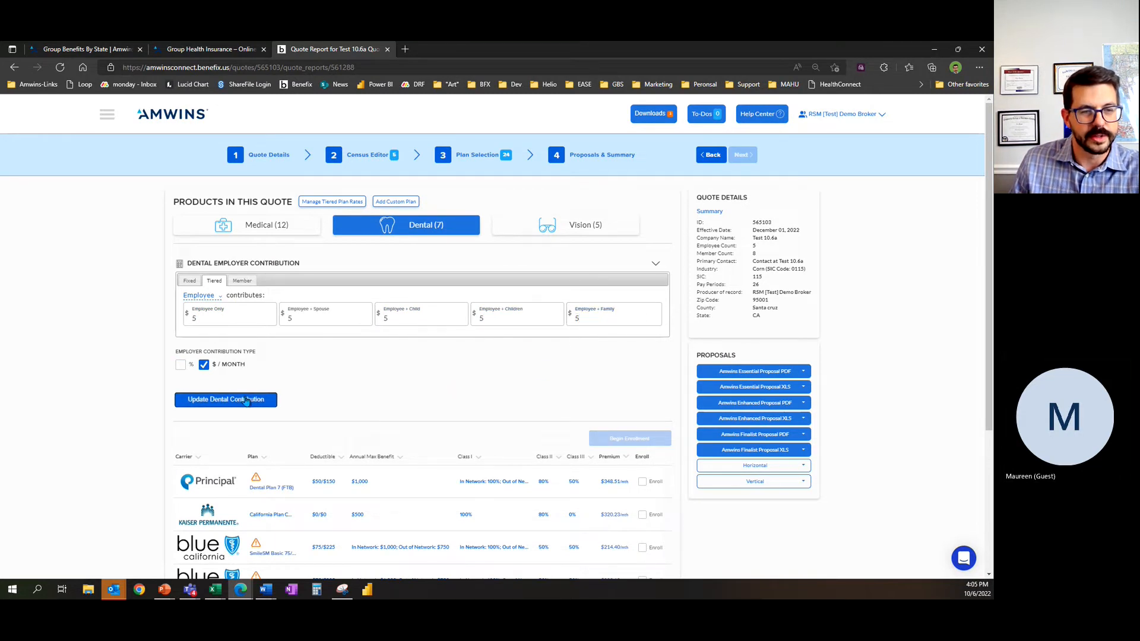
click(221, 401)
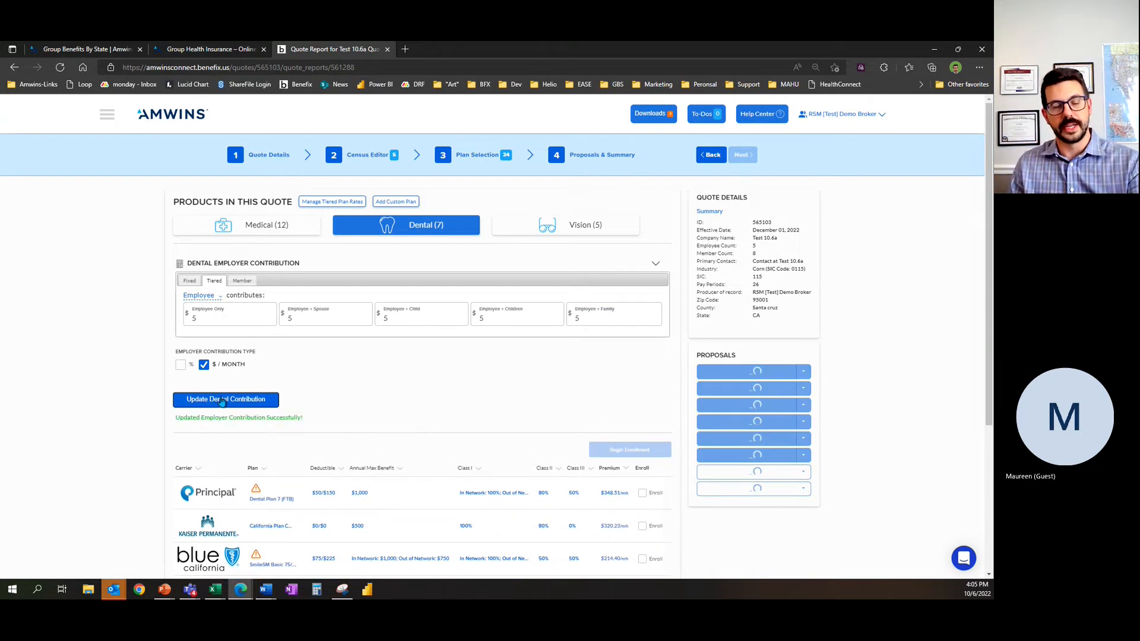
Step: Set the medical contribution by member to 80% for employee, 0% for spouse / domestic partner and 0% for dependent, and update it
click(261, 228)
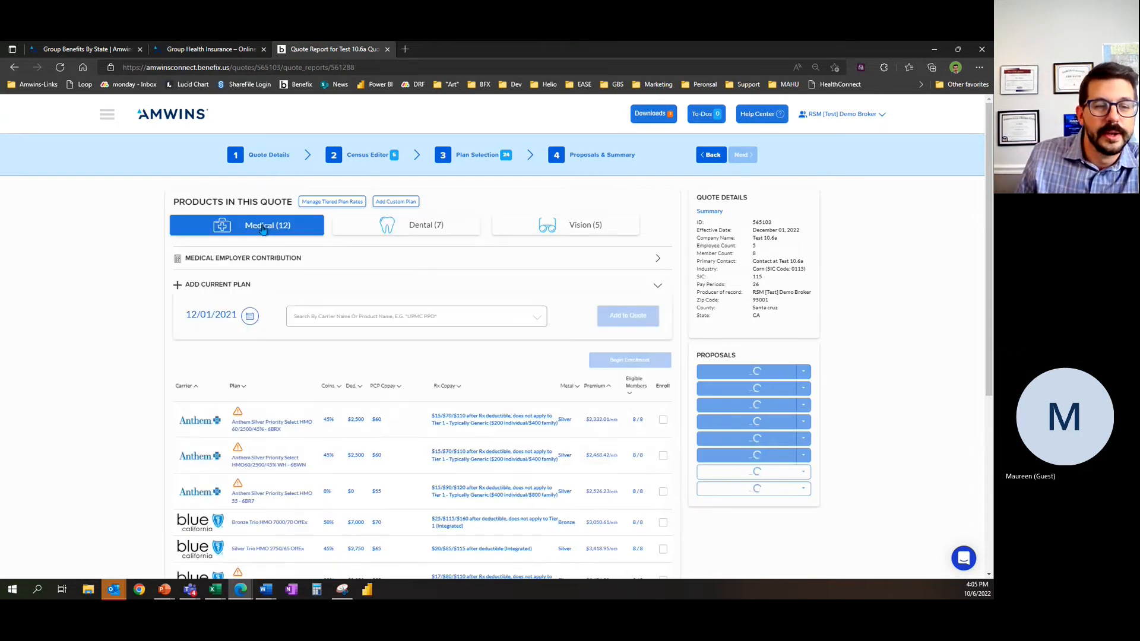
click(508, 259)
click(271, 279)
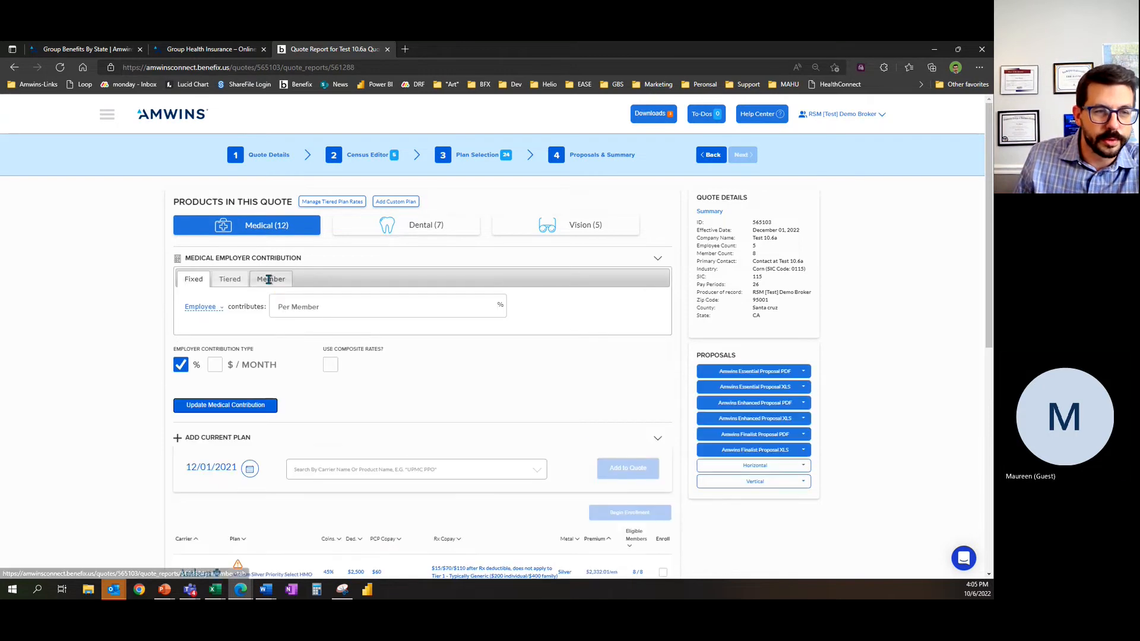
text(80)
click(419, 311)
text(0)
click(534, 309)
text(0)
click(252, 413)
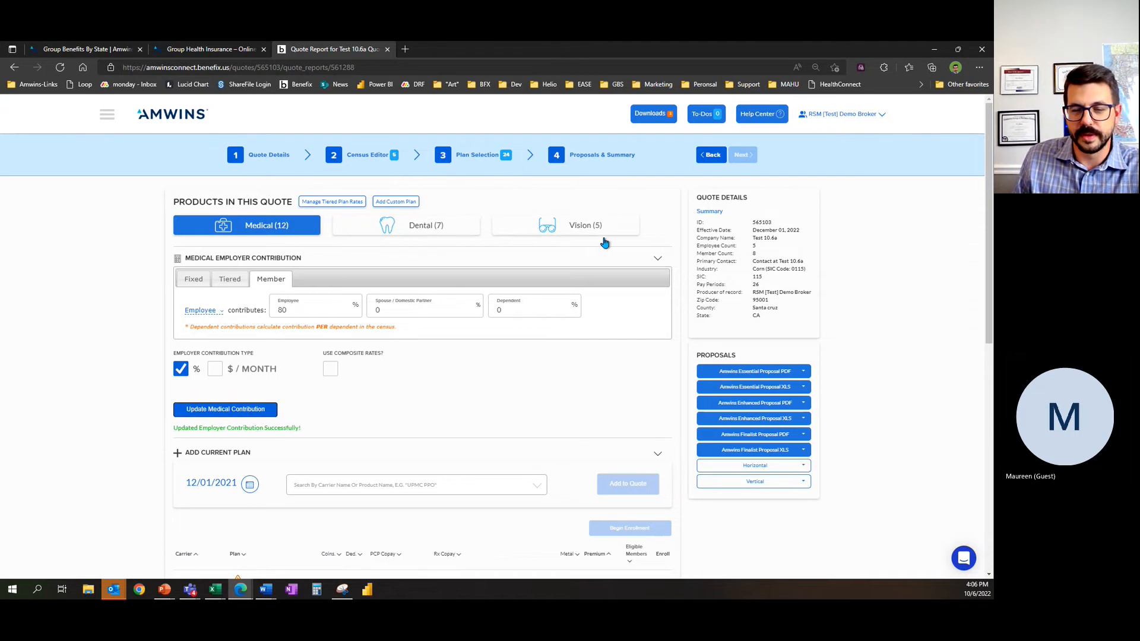
Step: Start adding a custom life plan to the quote, created from scratch as a new plan
scroll(604, 242, down, 15)
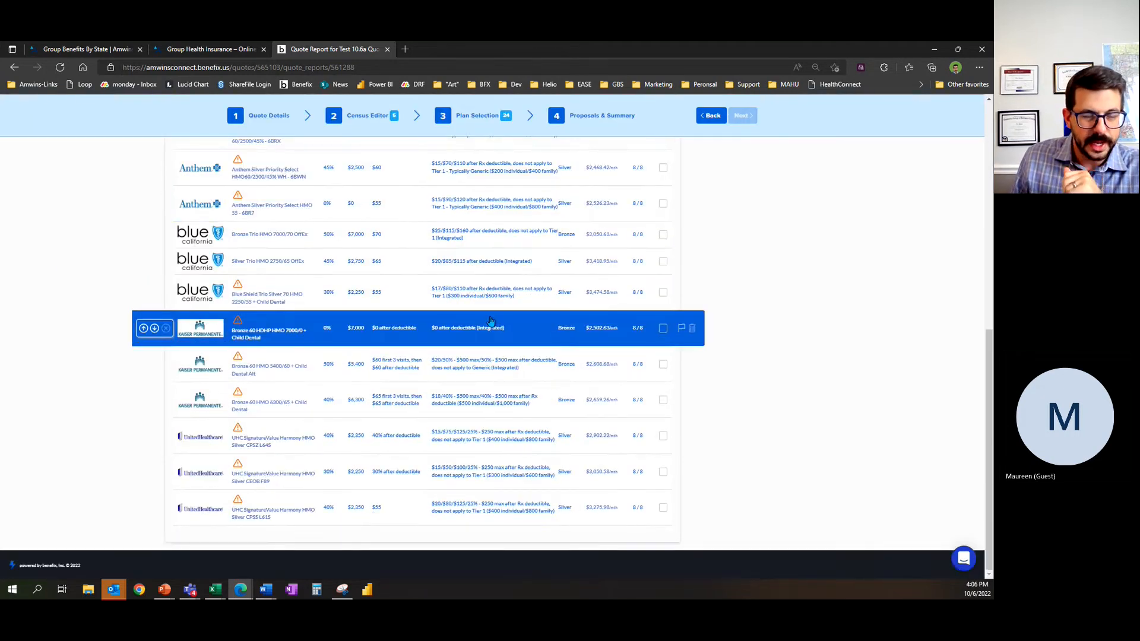
scroll(504, 322, up, 15)
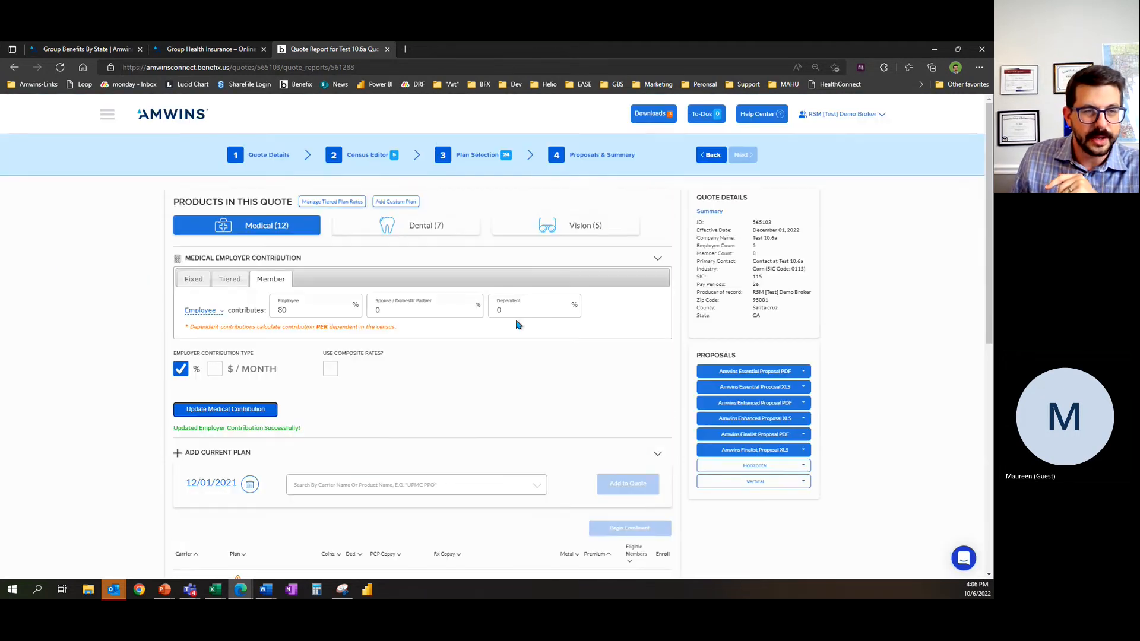
click(388, 207)
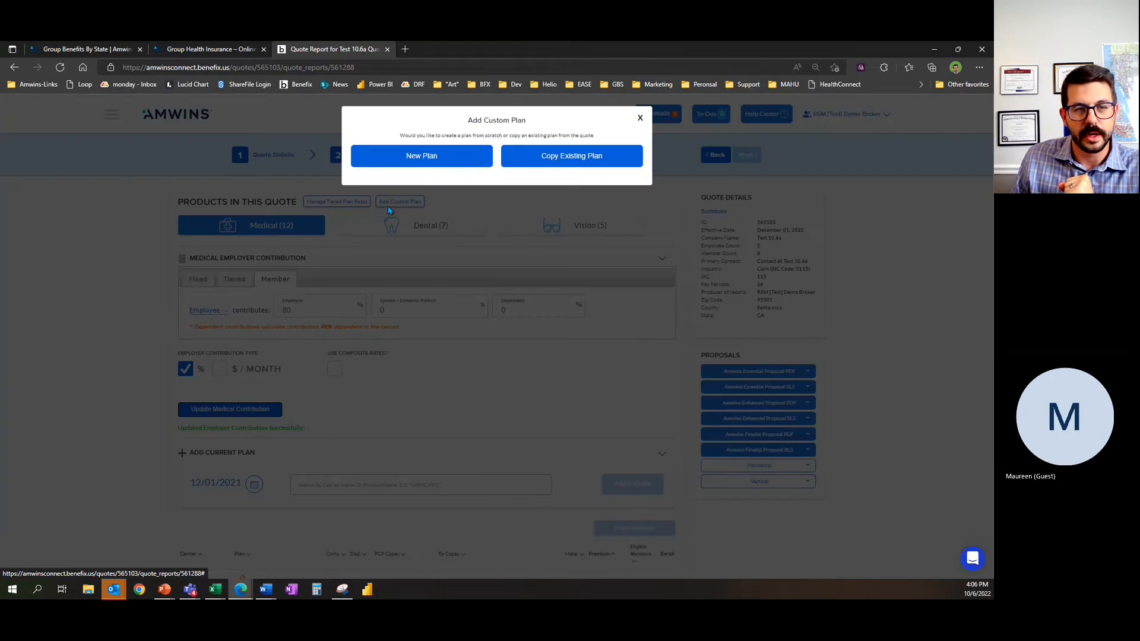
click(453, 168)
click(463, 255)
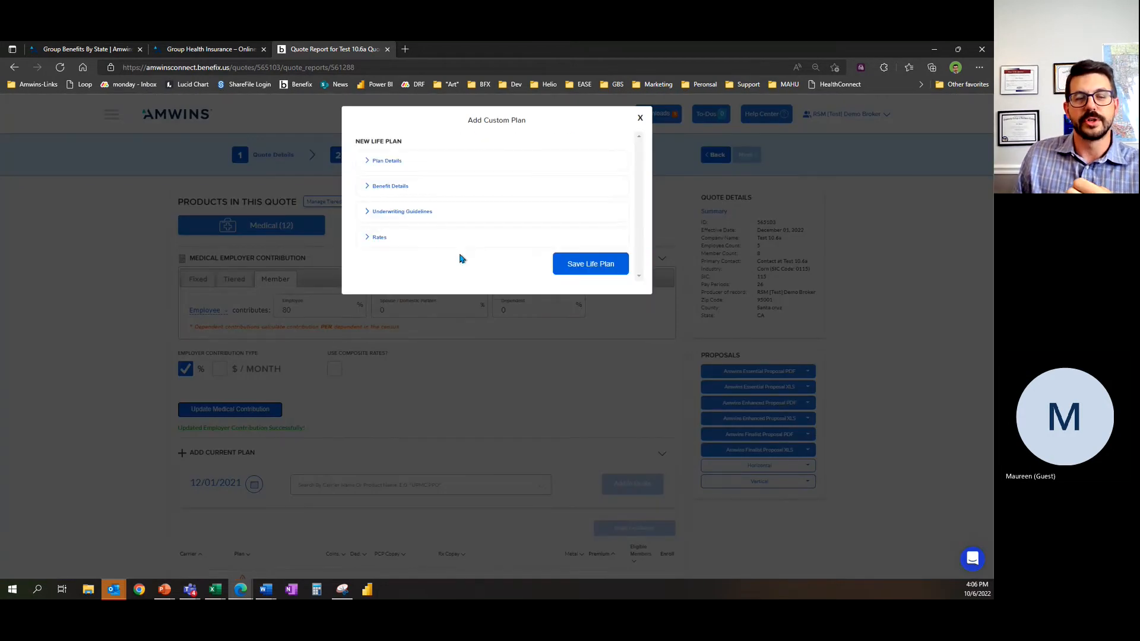
Step: Fill in the life plan's details with the product name Life Plan 101, carrier Guardian and plan type Flat
click(441, 166)
click(431, 192)
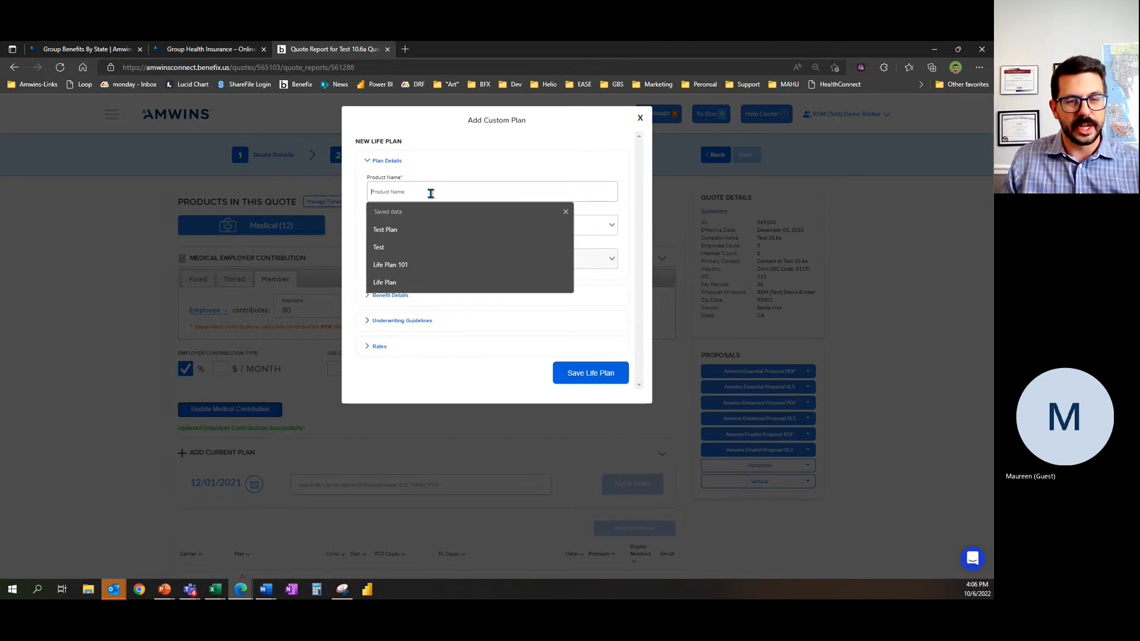
click(415, 265)
click(412, 226)
scroll(421, 292, down, 3)
scroll(422, 297, down, 5)
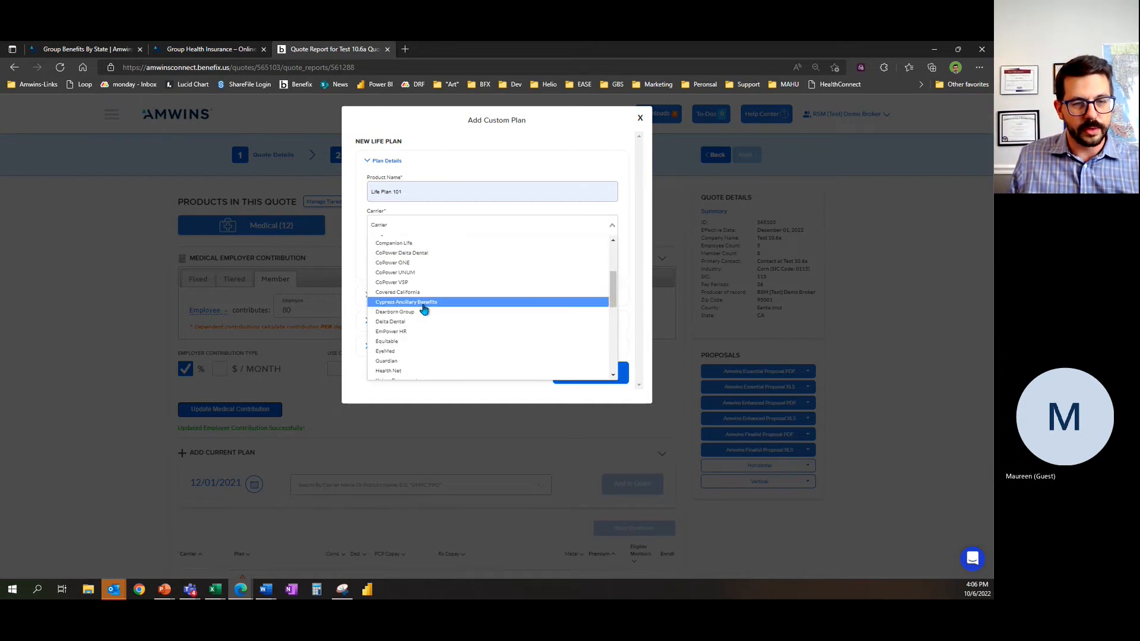
click(420, 321)
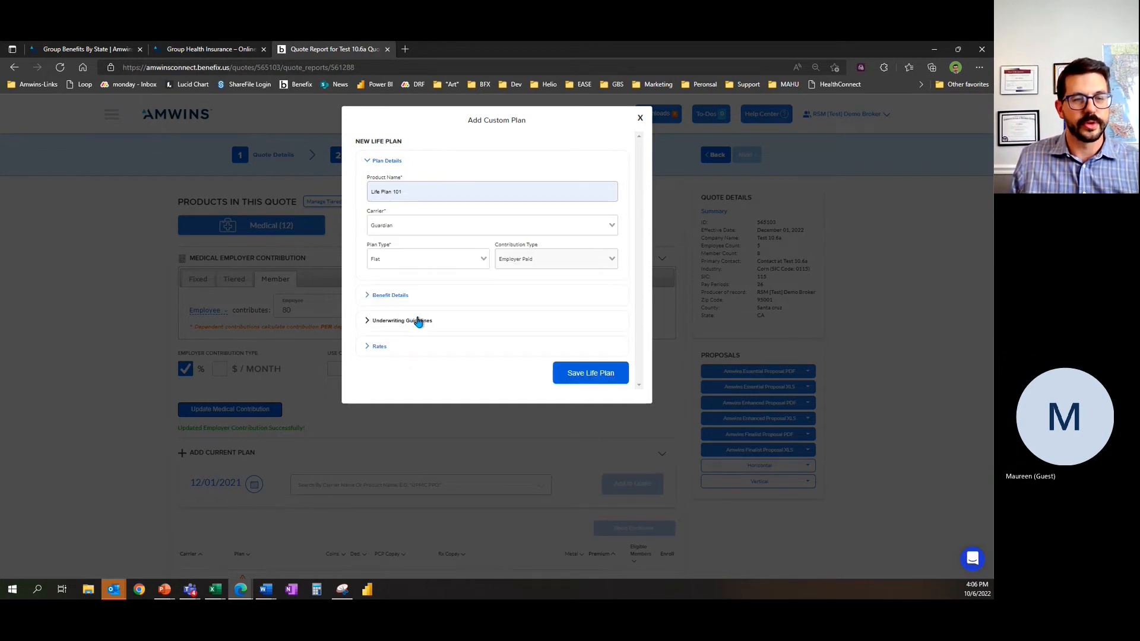
click(458, 260)
click(437, 280)
Step: Set the life plan's employee benefit to $15,000, life rate to .8 and adult AD&D rate to .15, and save it
click(431, 290)
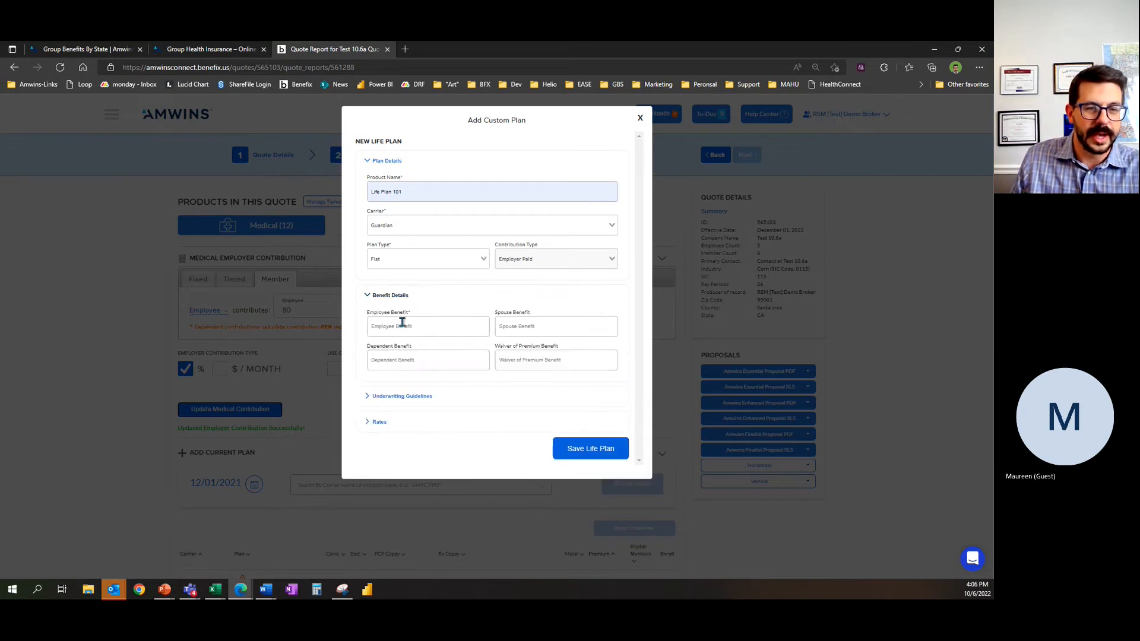
click(395, 327)
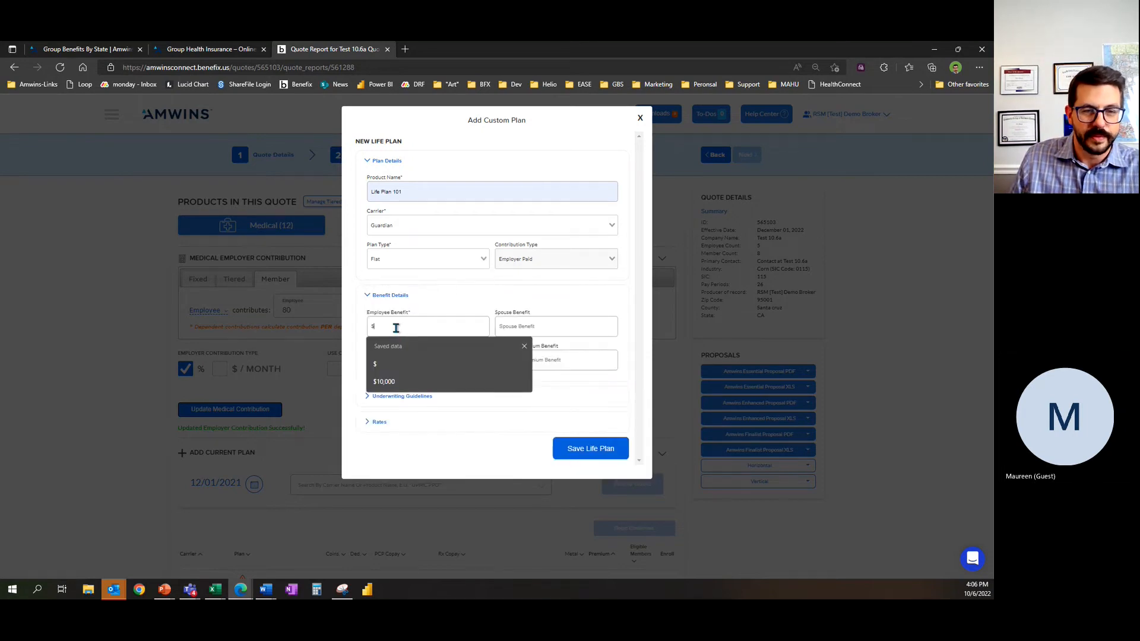
click(437, 310)
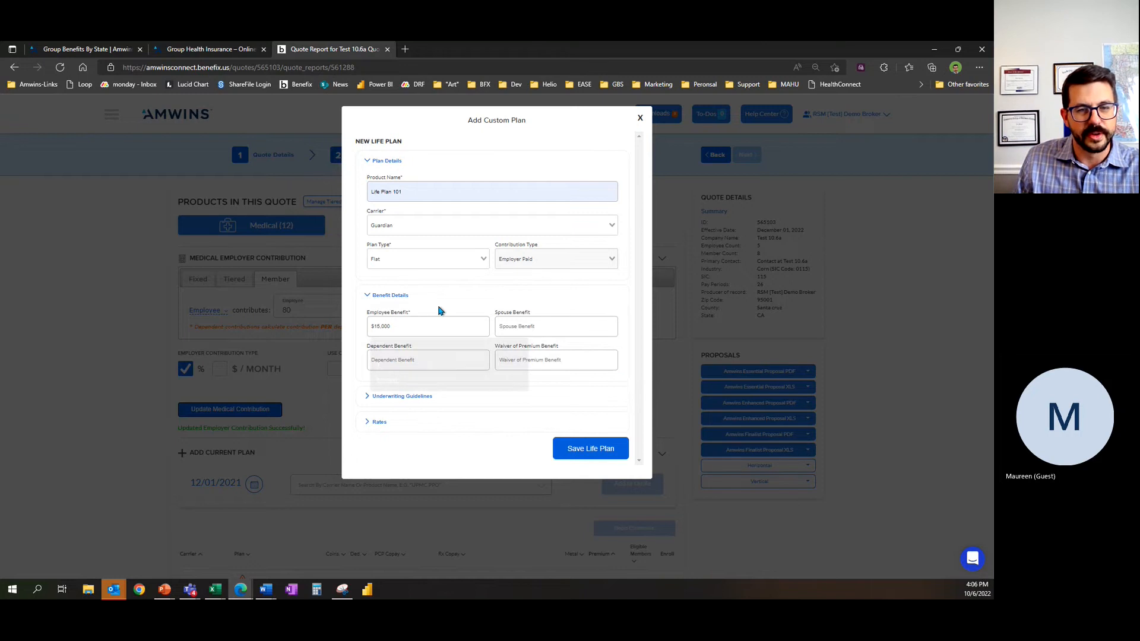
click(401, 422)
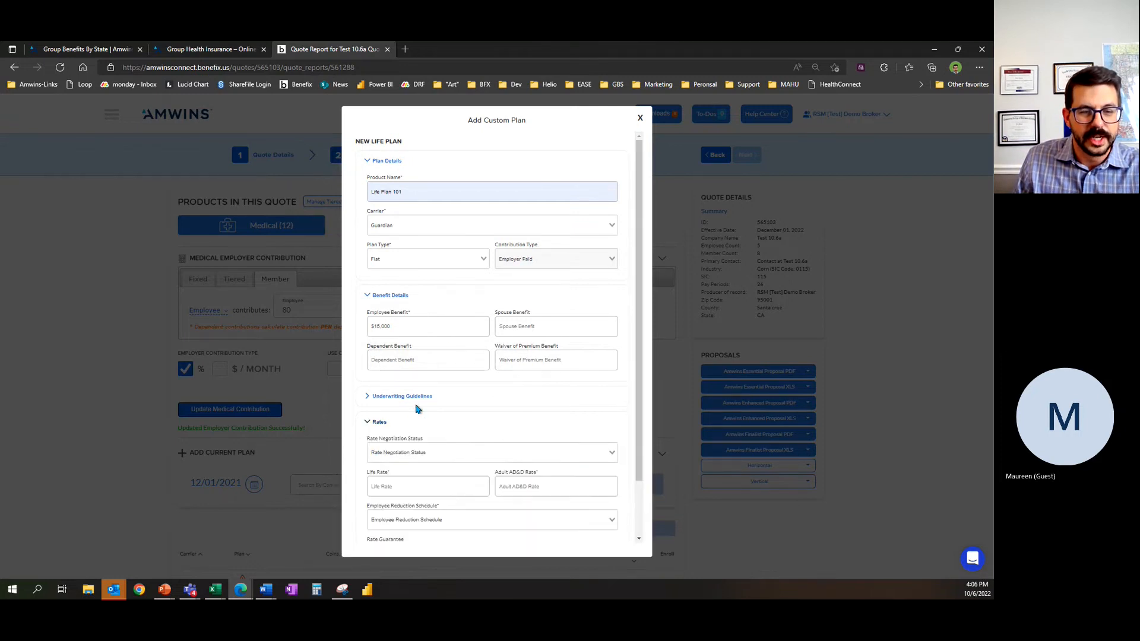
scroll(445, 416, down, 1)
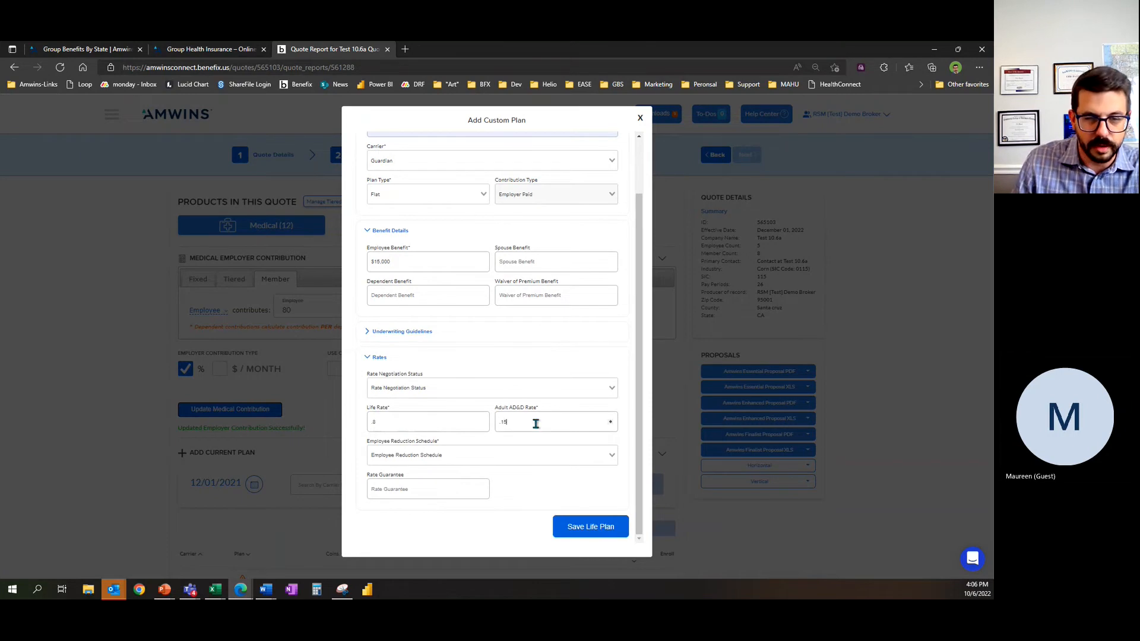
click(571, 521)
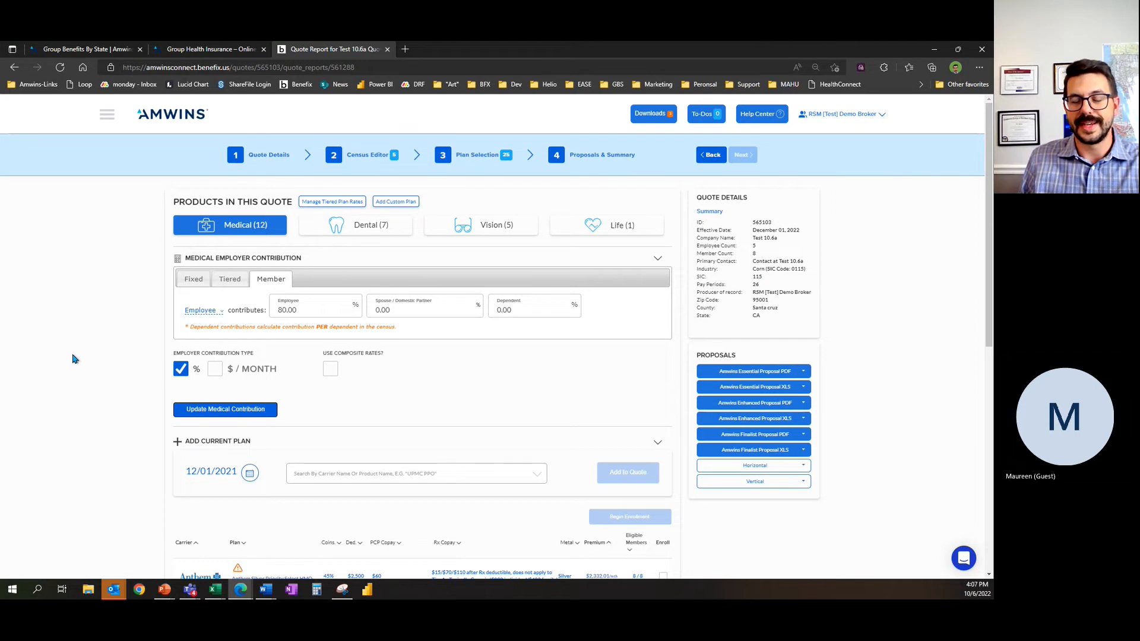
Step: Mark the medical plans Bronze Trio HMO 7000/70 OffEx, Blue Shield Trio Silver 70 HMO 2250/55 and Kaiser Bronze 60 HMO 5400/60 Alt for enrollment
scroll(82, 357, down, 8)
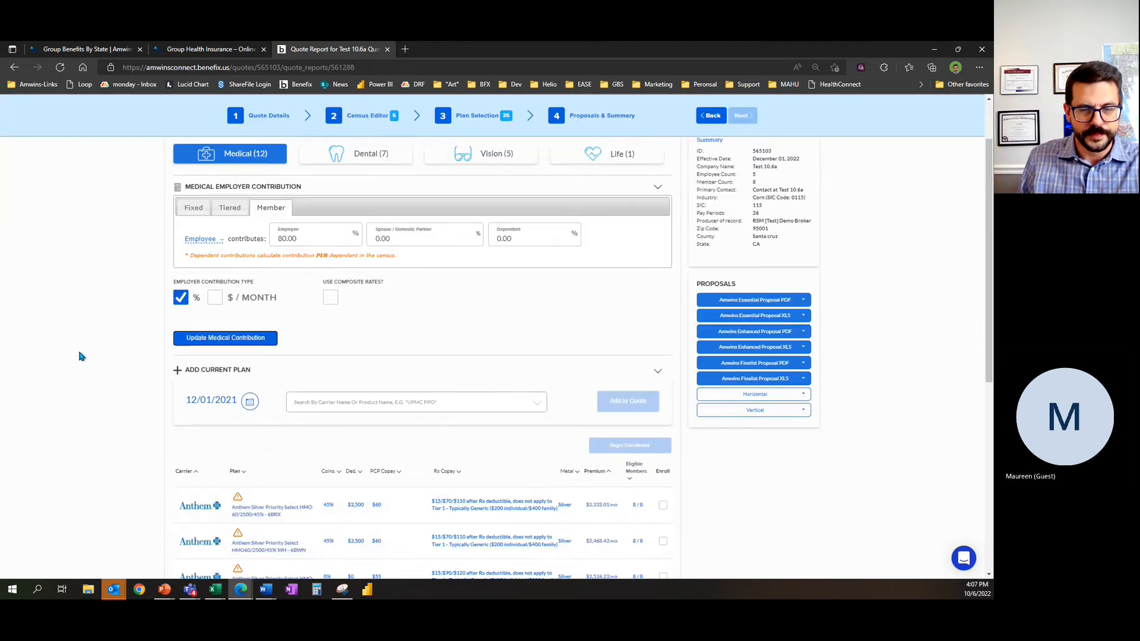
scroll(81, 378, up, 8)
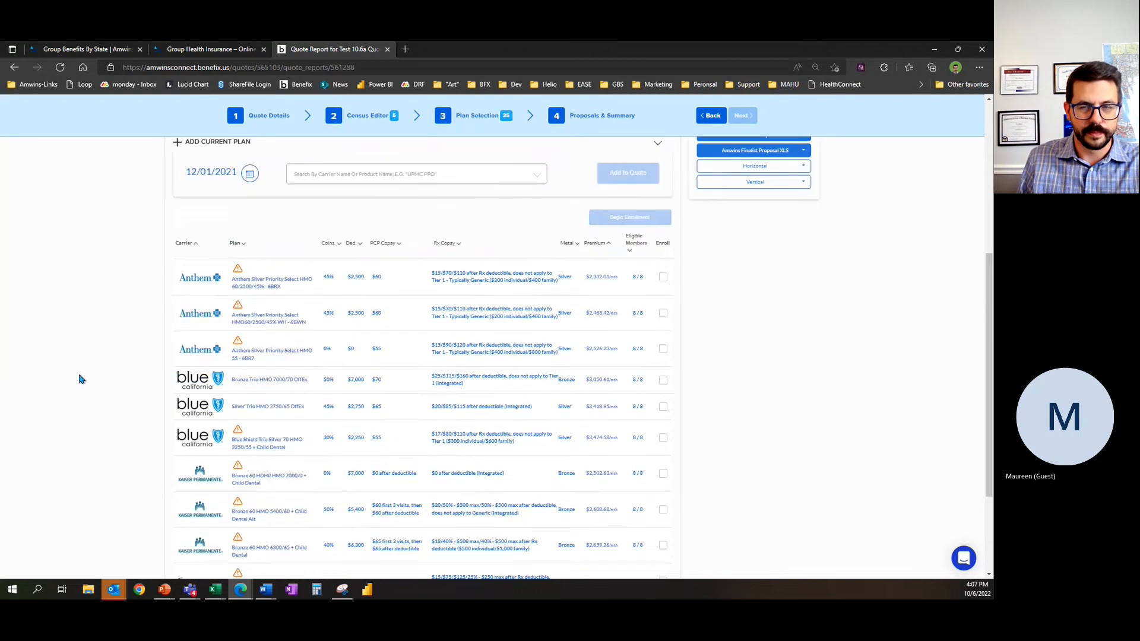
scroll(475, 383, down, 4)
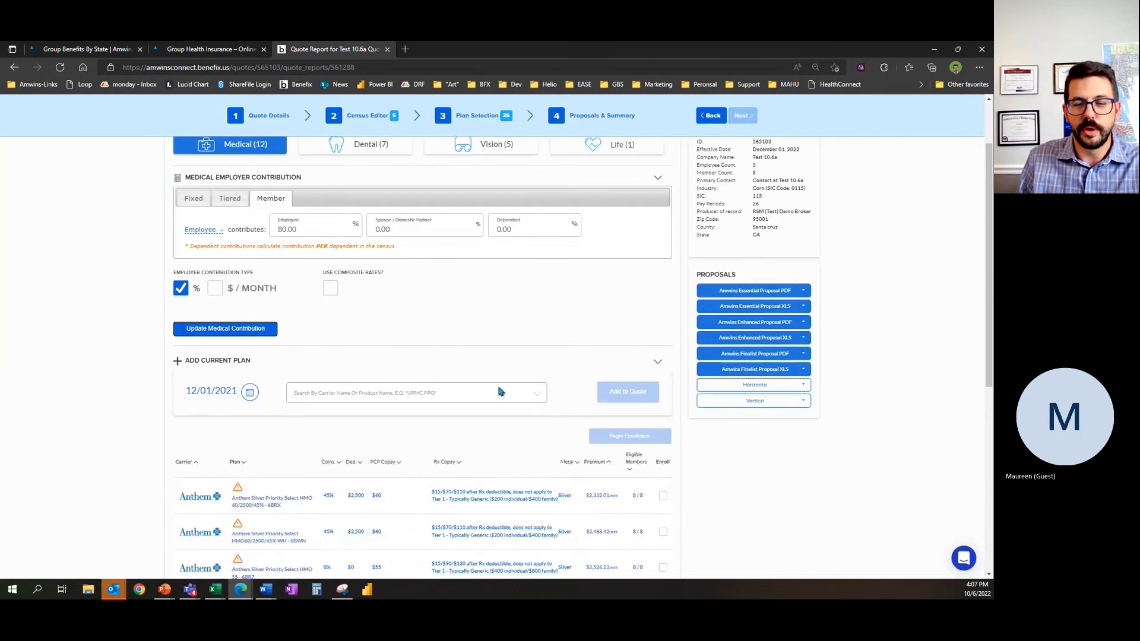
scroll(86, 332, down, 1)
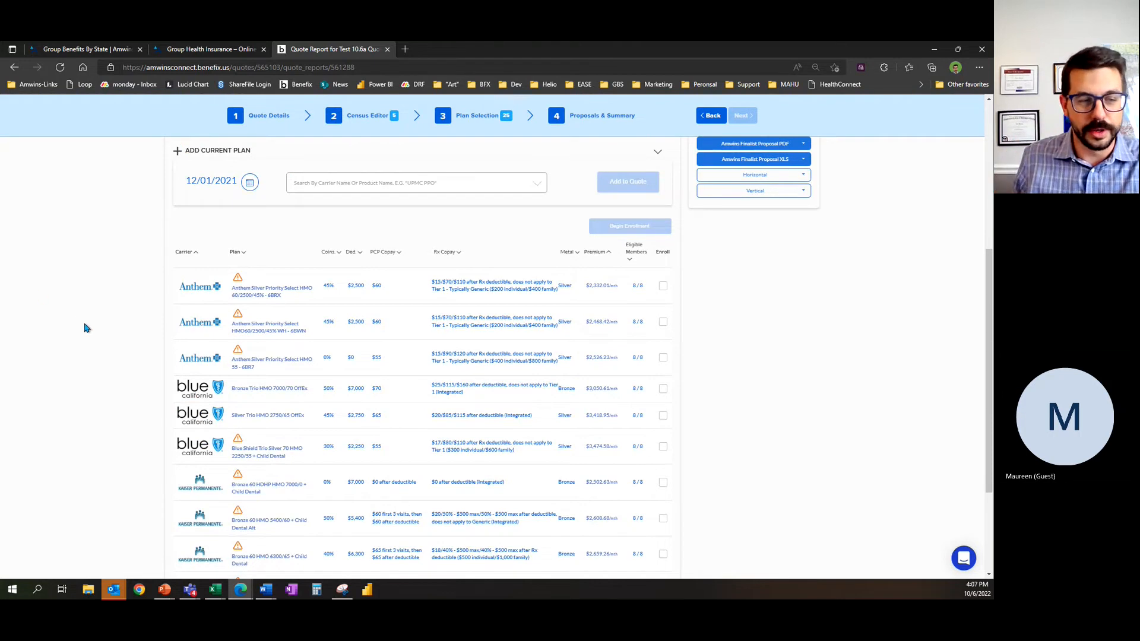
scroll(119, 325, down, 2)
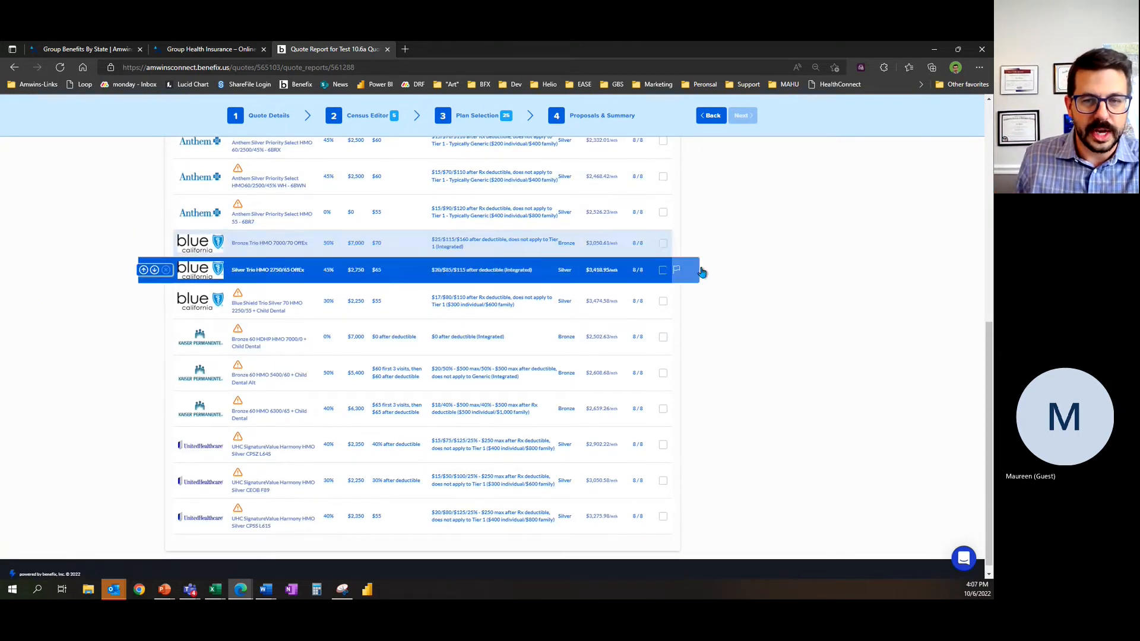
click(663, 244)
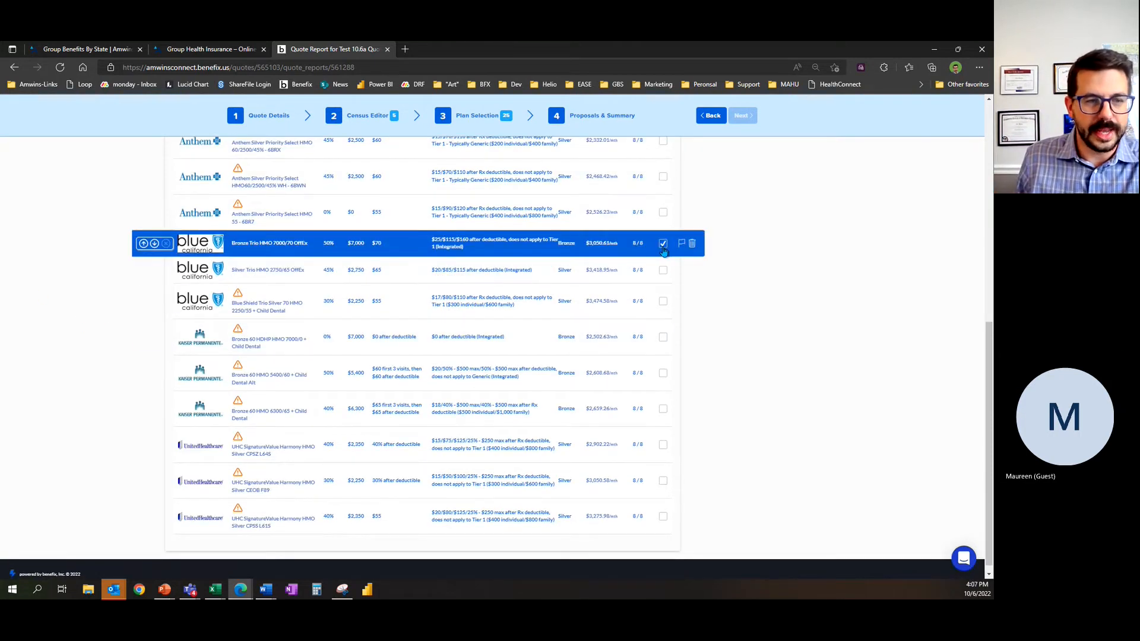
click(662, 299)
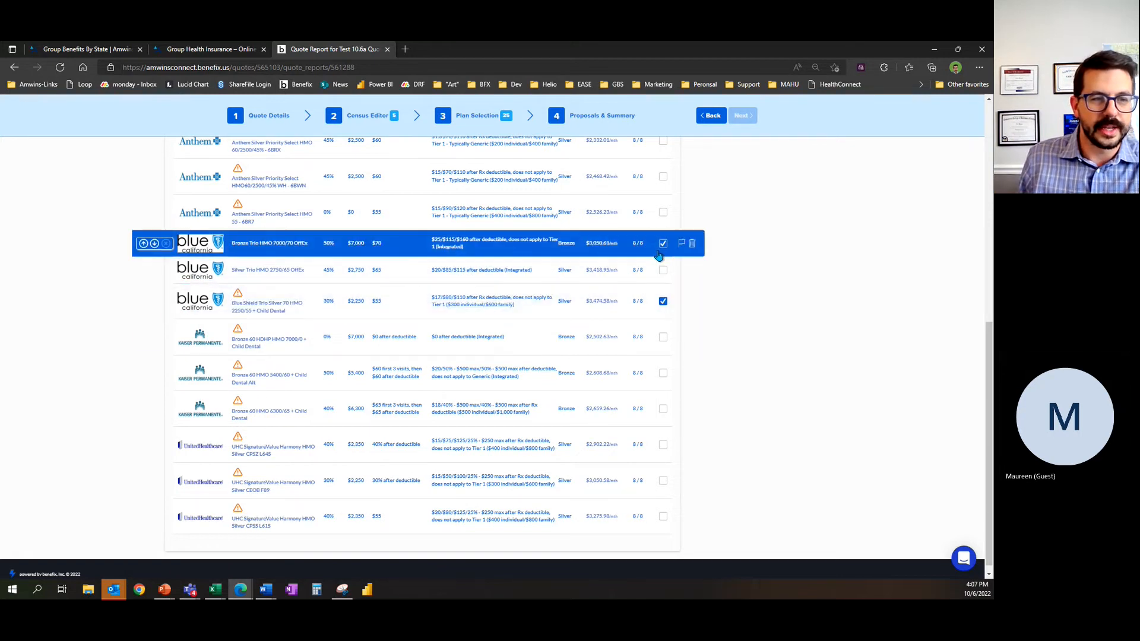
click(662, 374)
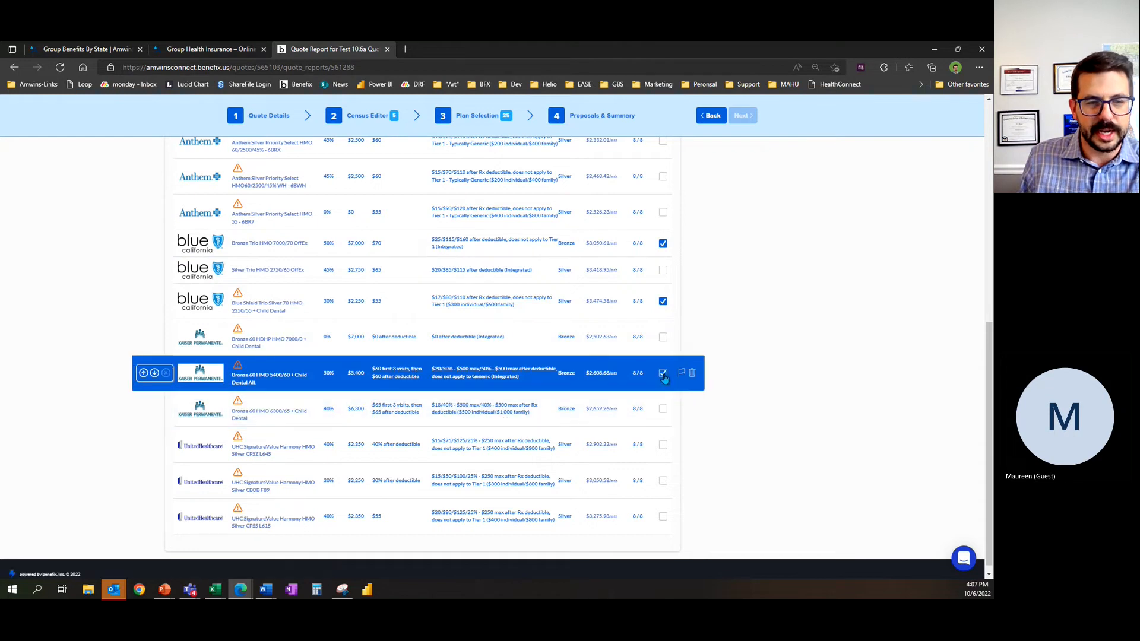
scroll(781, 346, up, 7)
scroll(706, 403, down, 2)
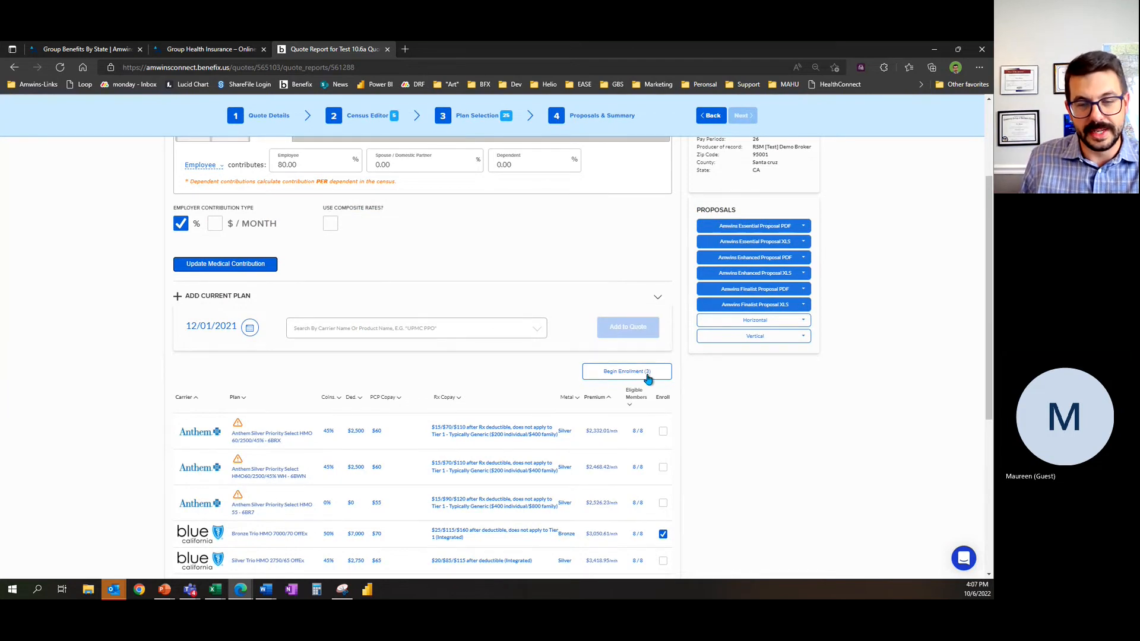
Step: Mark the MetLife MAC major dental plan for enrollment
scroll(780, 488, up, 3)
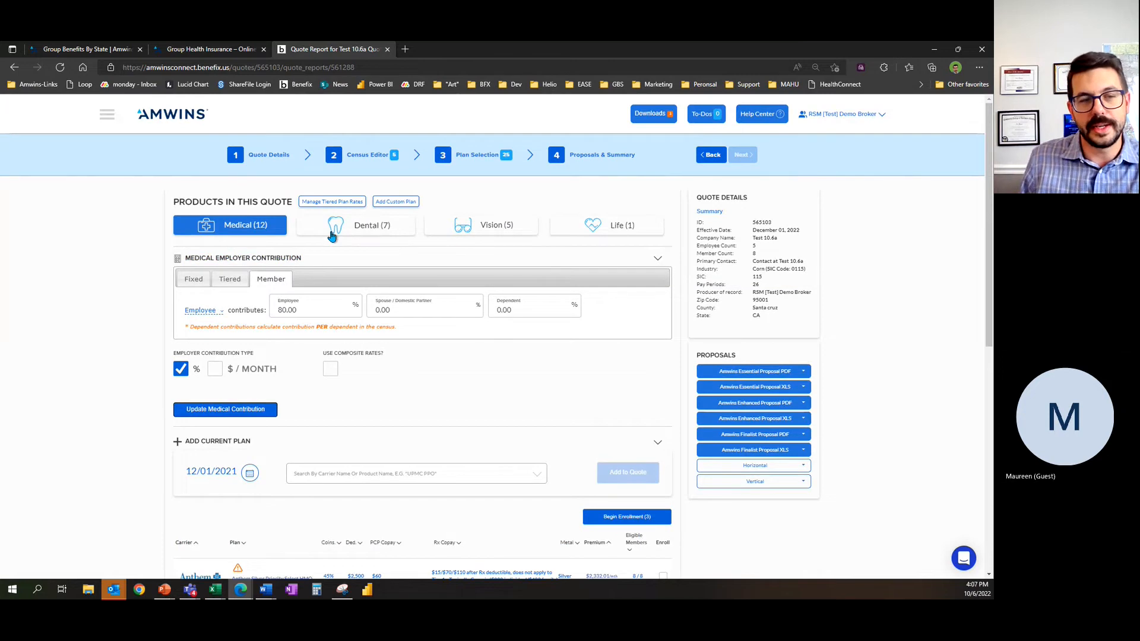
click(332, 235)
scroll(143, 290, down, 5)
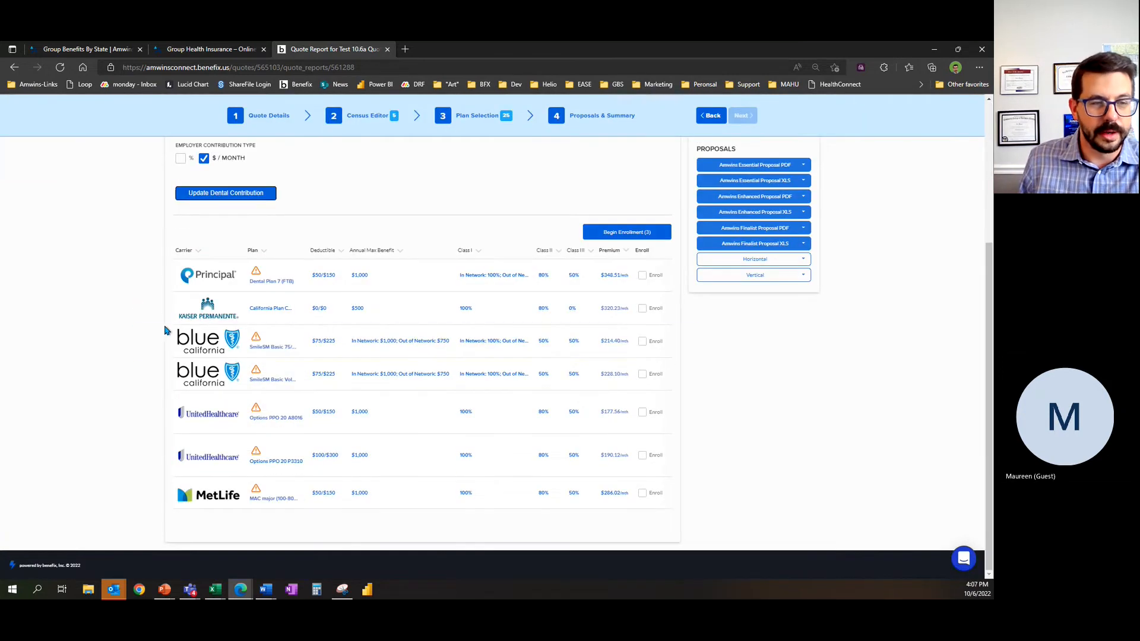
click(642, 495)
Step: Mark the Principal MCV Plan 6 vision plan for enrollment
scroll(754, 445, up, 4)
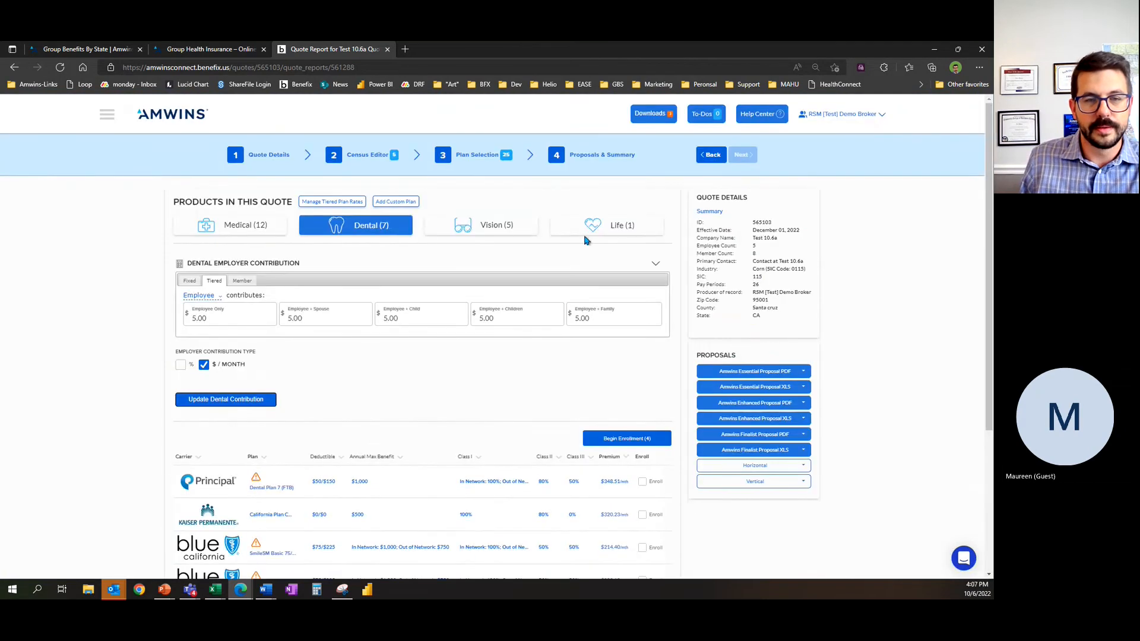
click(460, 228)
scroll(532, 310, down, 2)
click(609, 355)
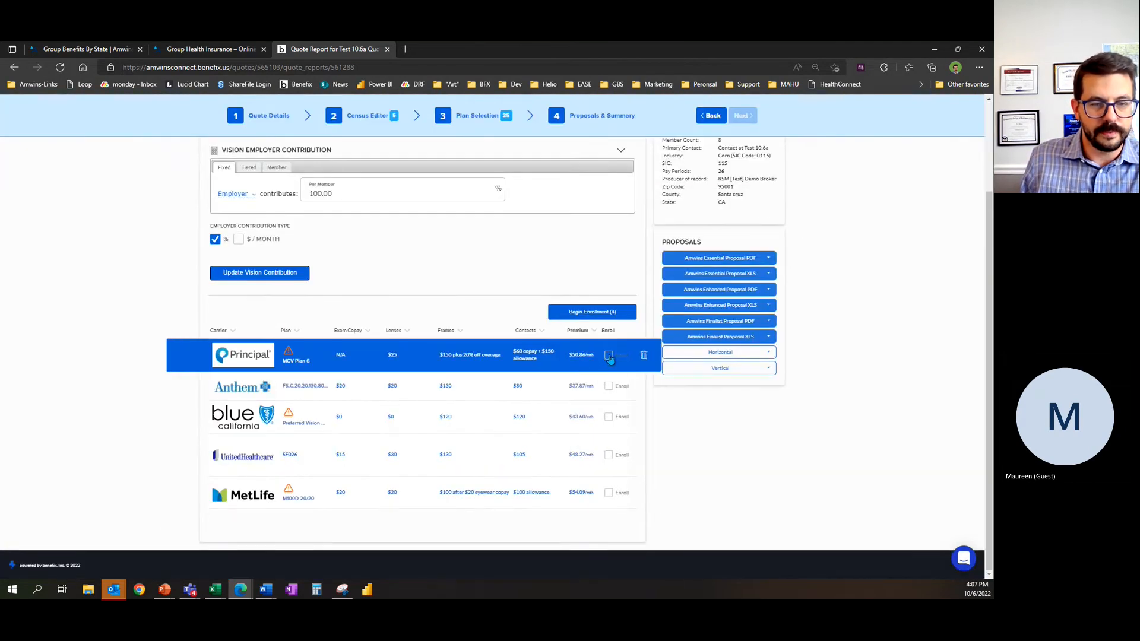
Step: Mark the Guardian Life Plan 101 for enrollment and begin enrollment with all the selected plans
scroll(522, 403, up, 3)
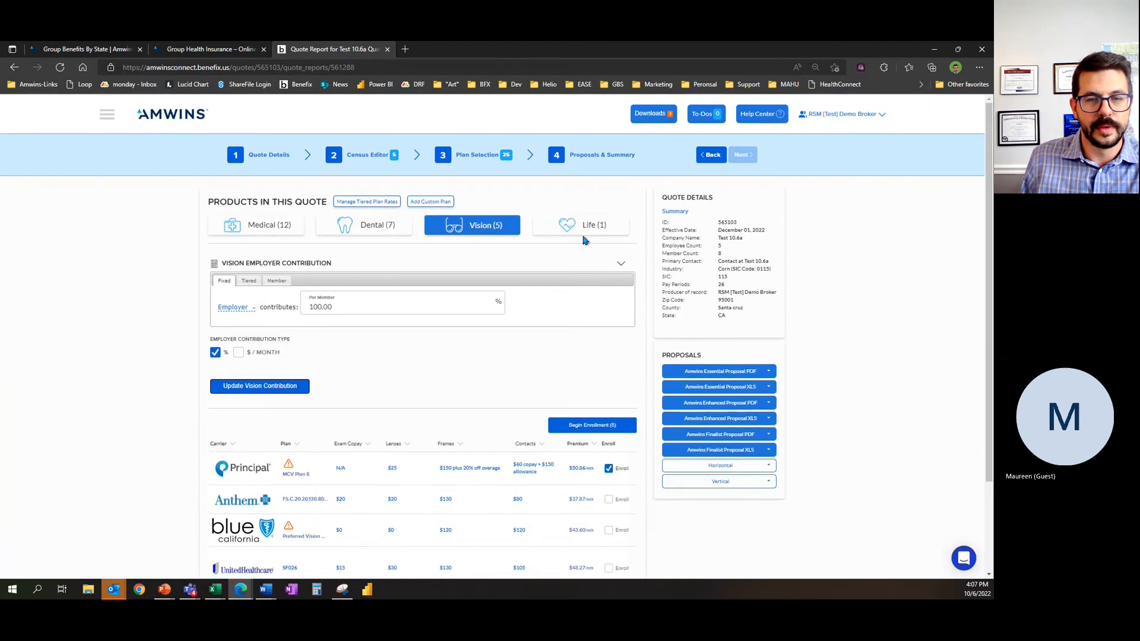
click(580, 235)
click(611, 298)
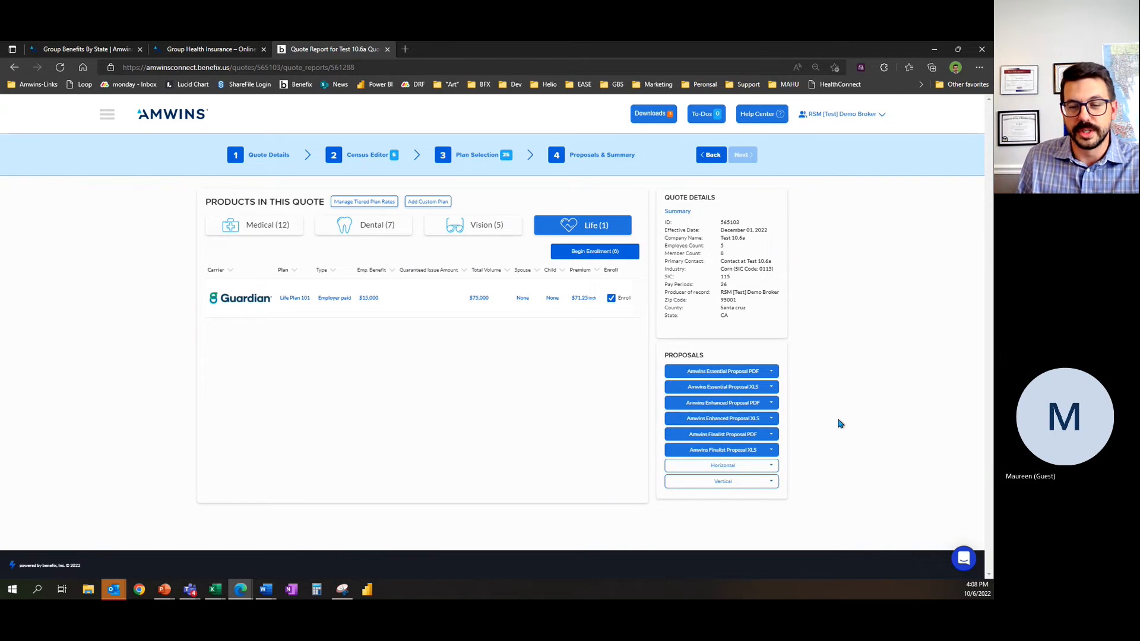
click(611, 257)
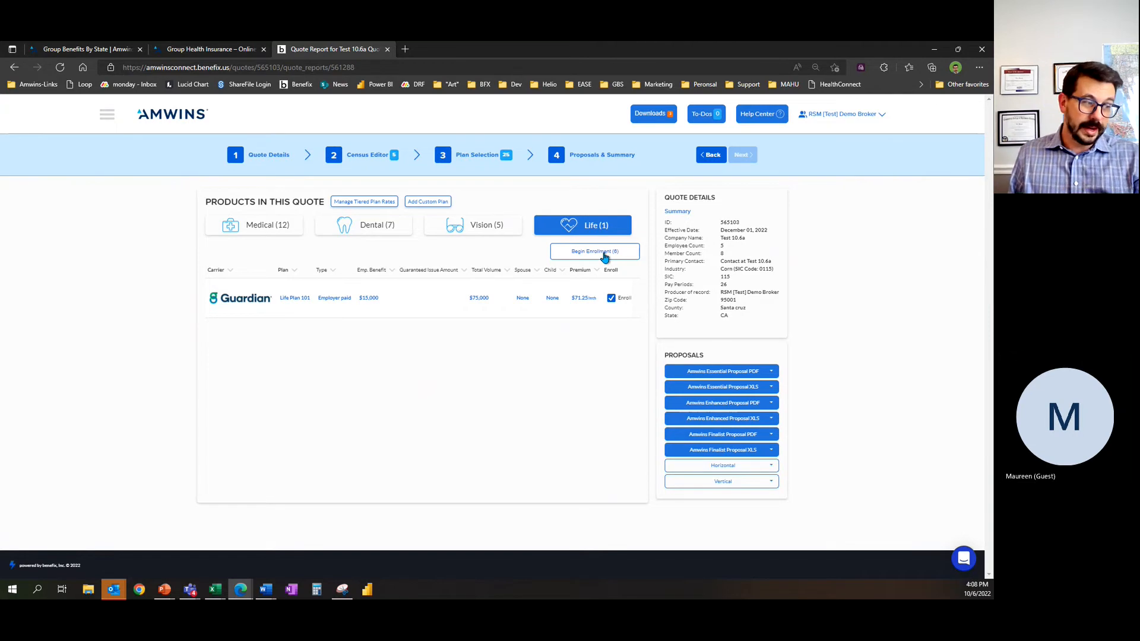
click(605, 256)
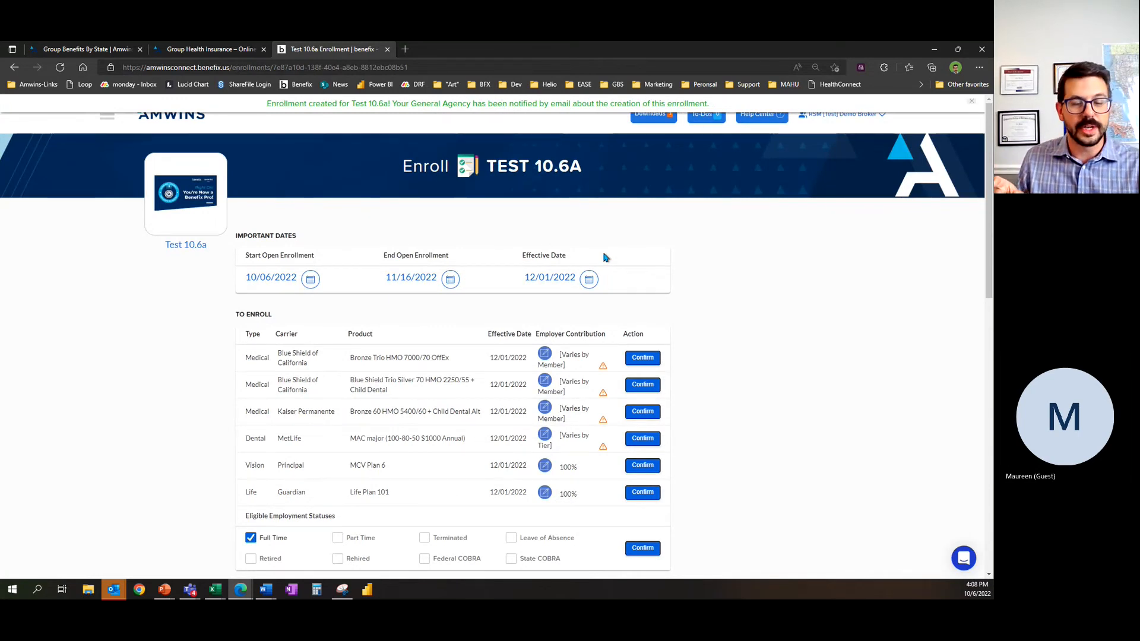
Step: Look through the new enrollment's dates, plans and checklist, and dismiss the creation notice
scroll(632, 339, down, 1)
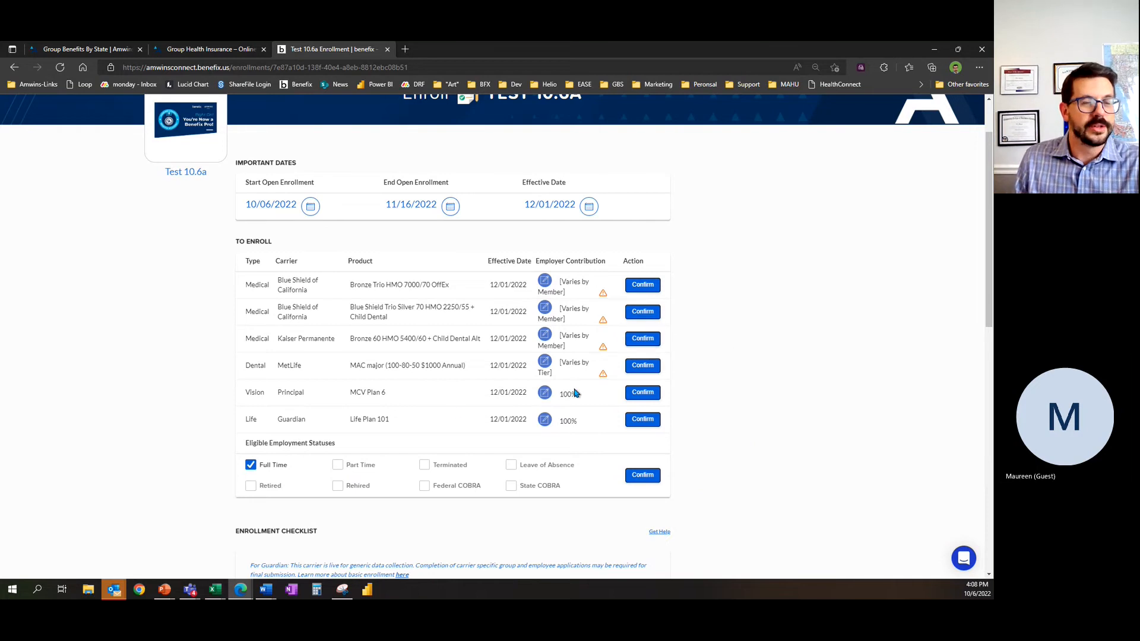
scroll(116, 427, down, 4)
scroll(152, 475, down, 2)
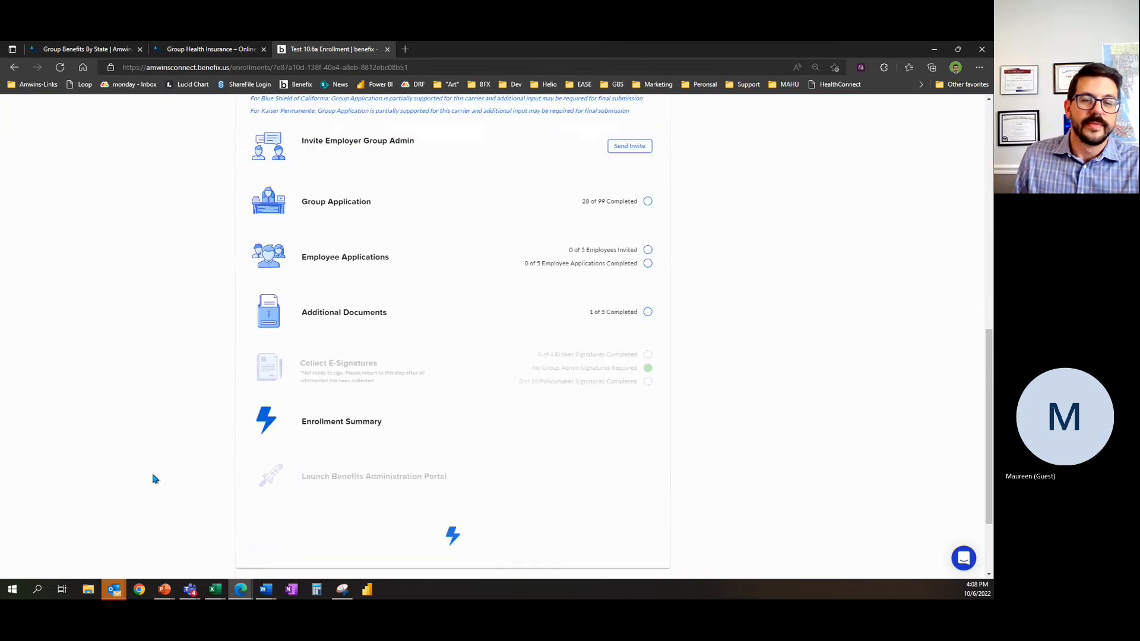
scroll(153, 475, up, 10)
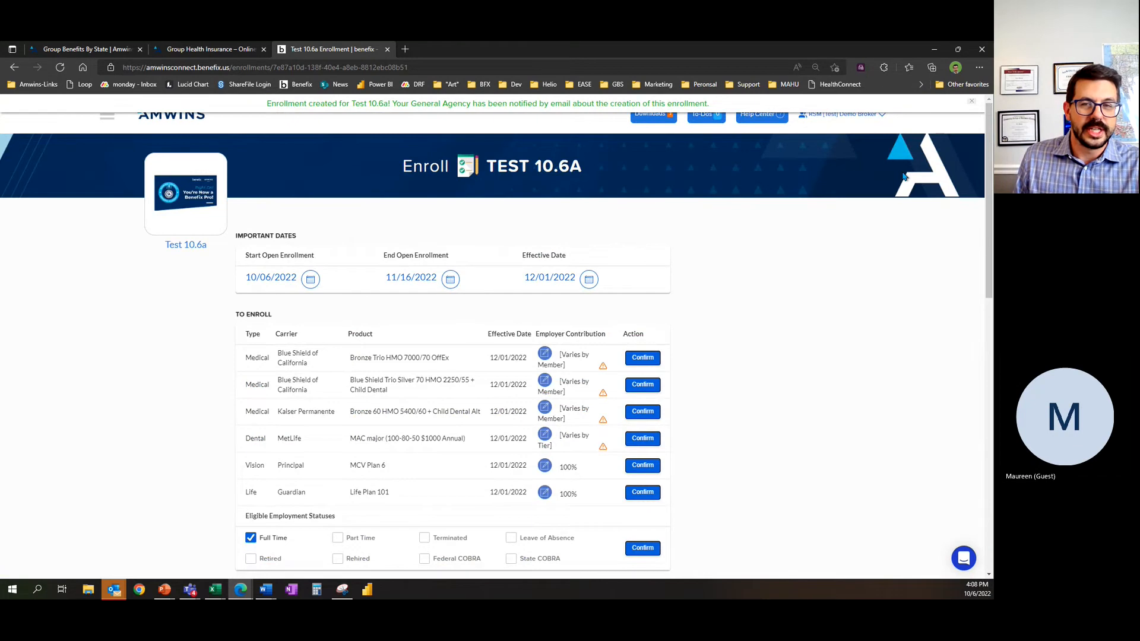
click(971, 102)
Step: Open the dashboard in a separate browser tab and locate the Test 10.6a entry in the enrollments list
right_click(171, 121)
click(189, 126)
click(454, 52)
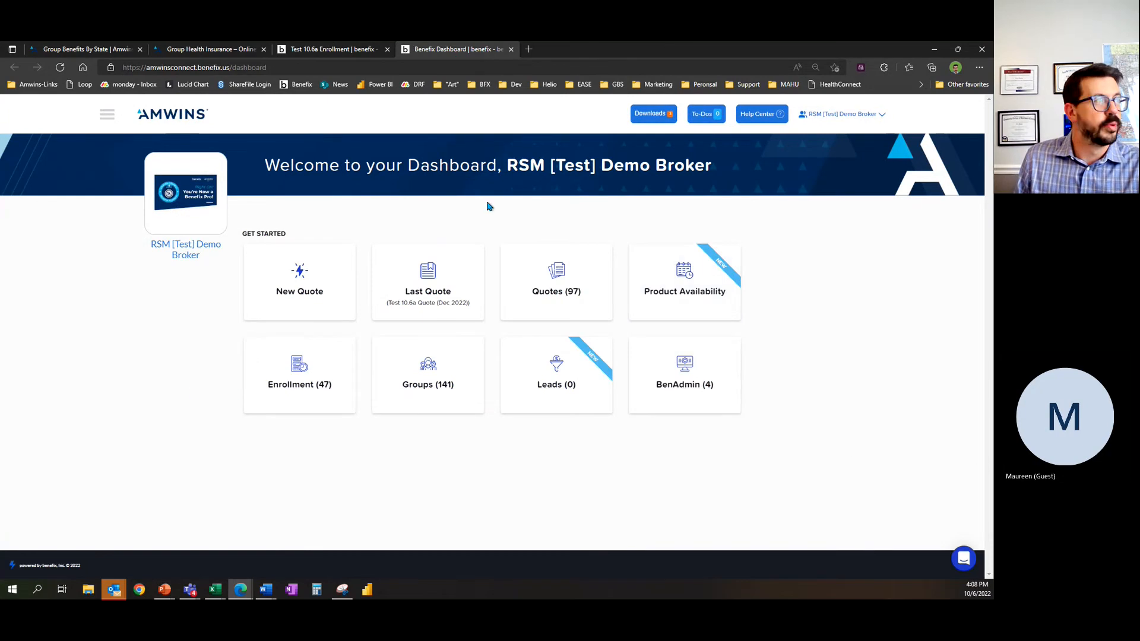
click(289, 389)
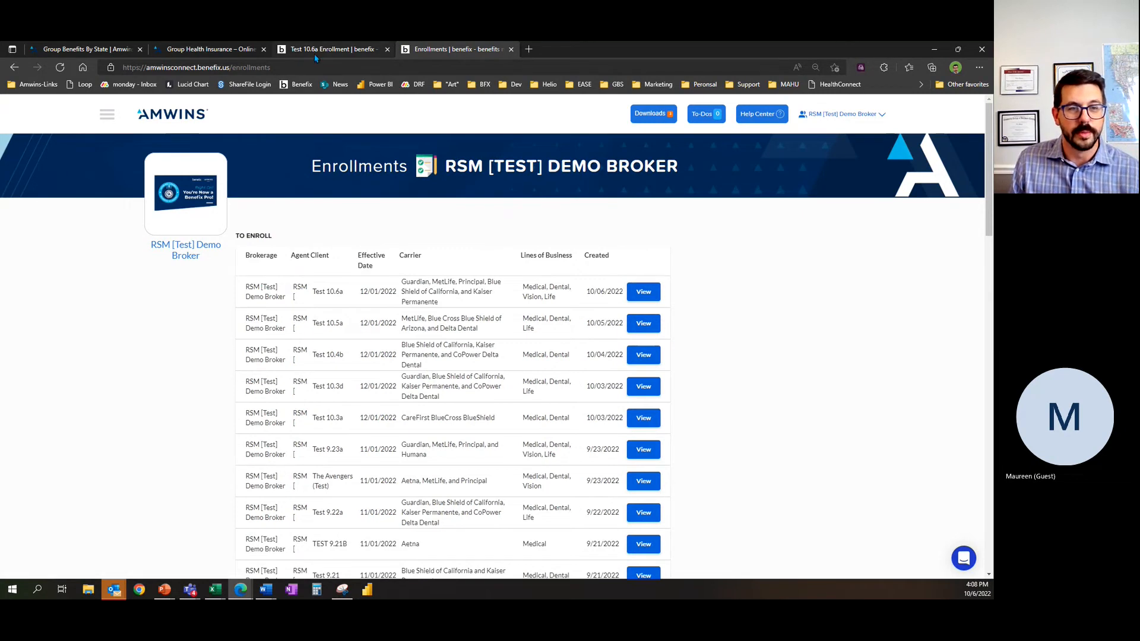
drag(315, 292, 344, 291)
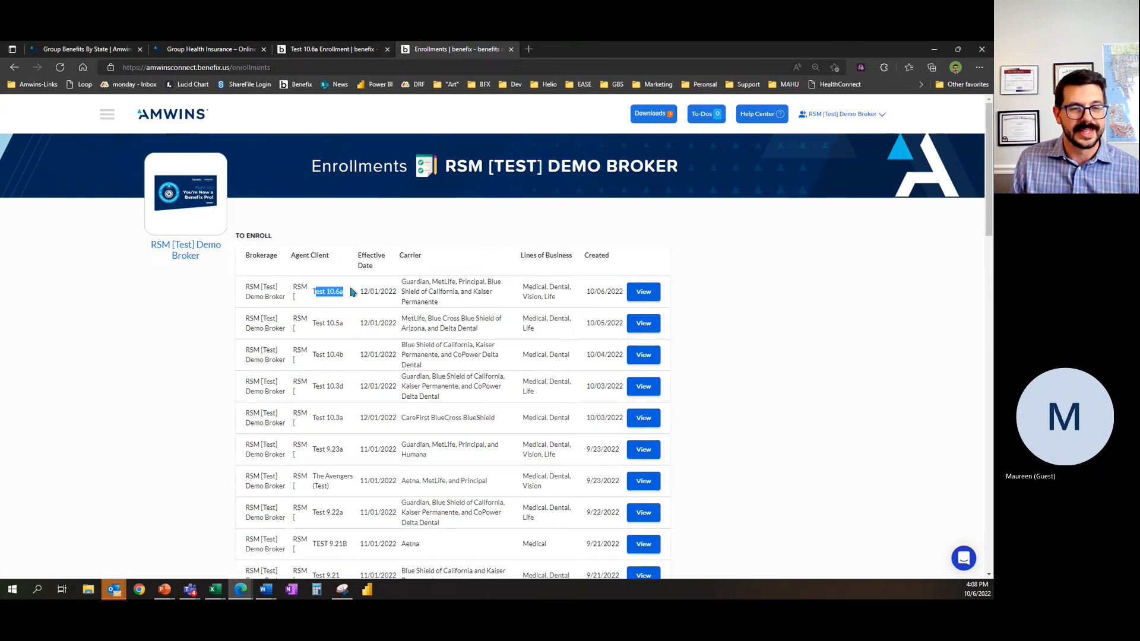
Step: Return to the Test 10.6a enrollment and set the end of open enrollment to 11/09/2022
click(320, 51)
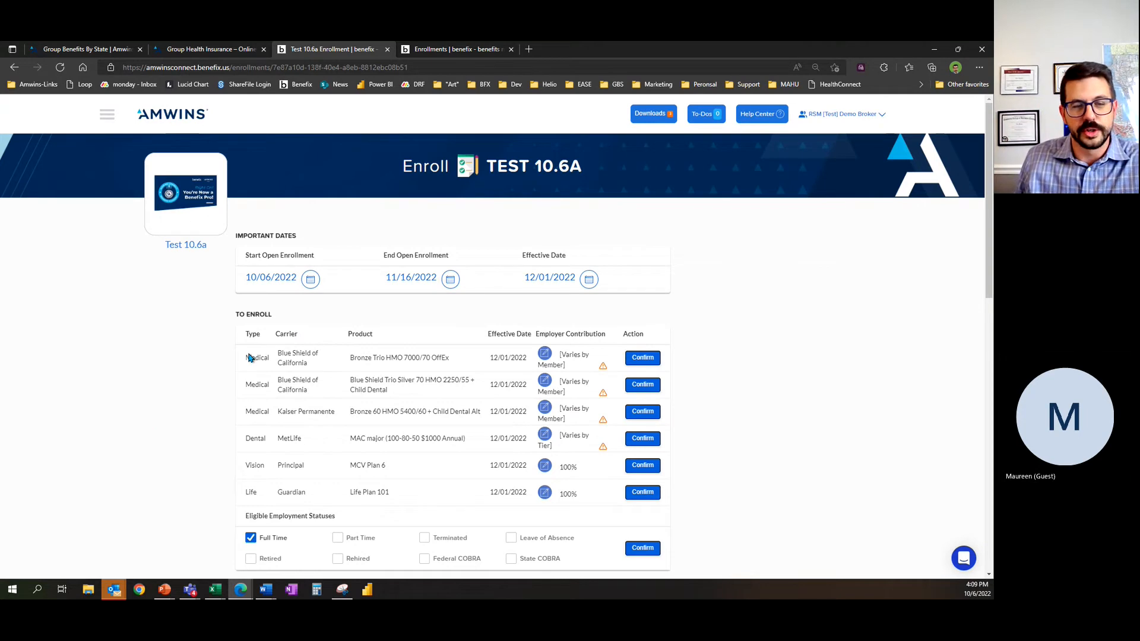
click(450, 281)
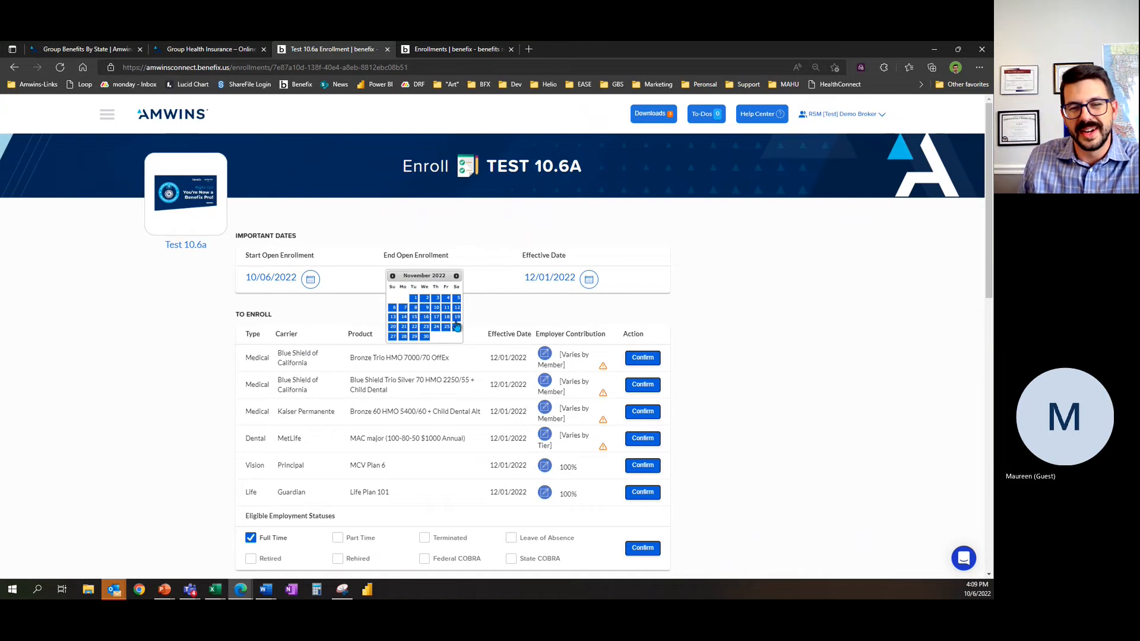
click(425, 308)
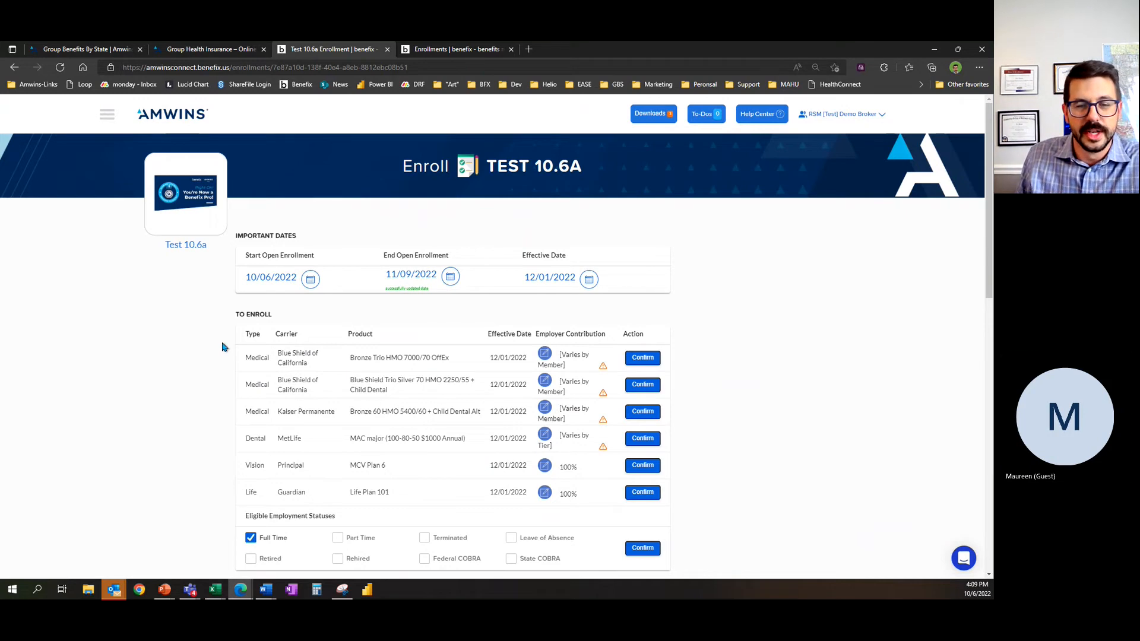
Step: Open the employer contribution settings for the Bronze Trio HMO 7000/70 OffEx plan and submit the medical contribution update
scroll(206, 352, down, 1)
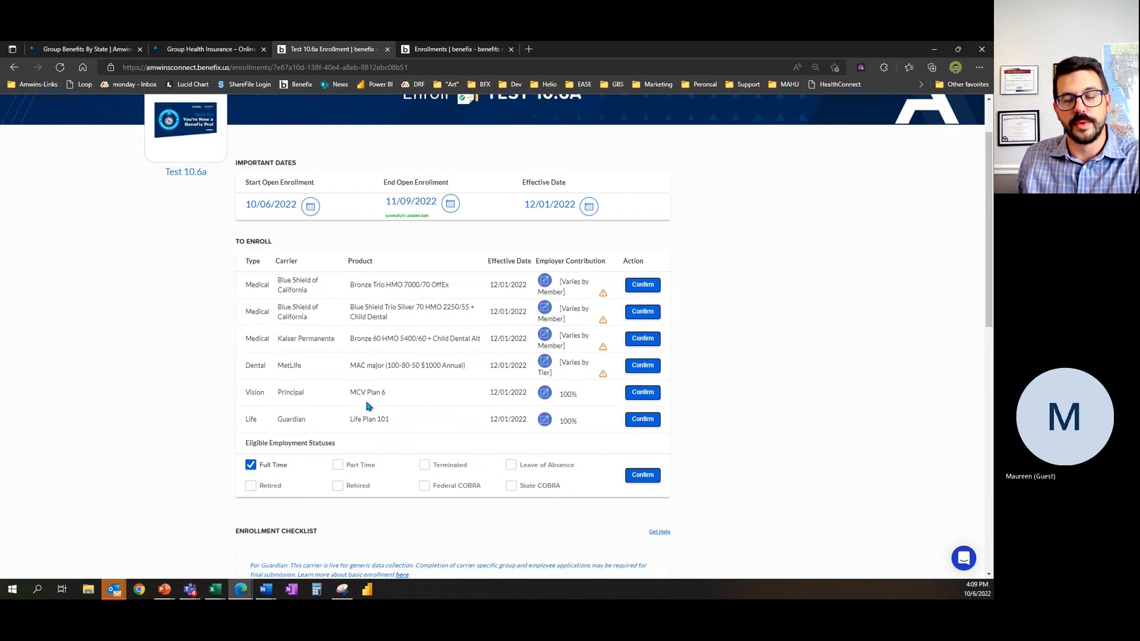
click(545, 283)
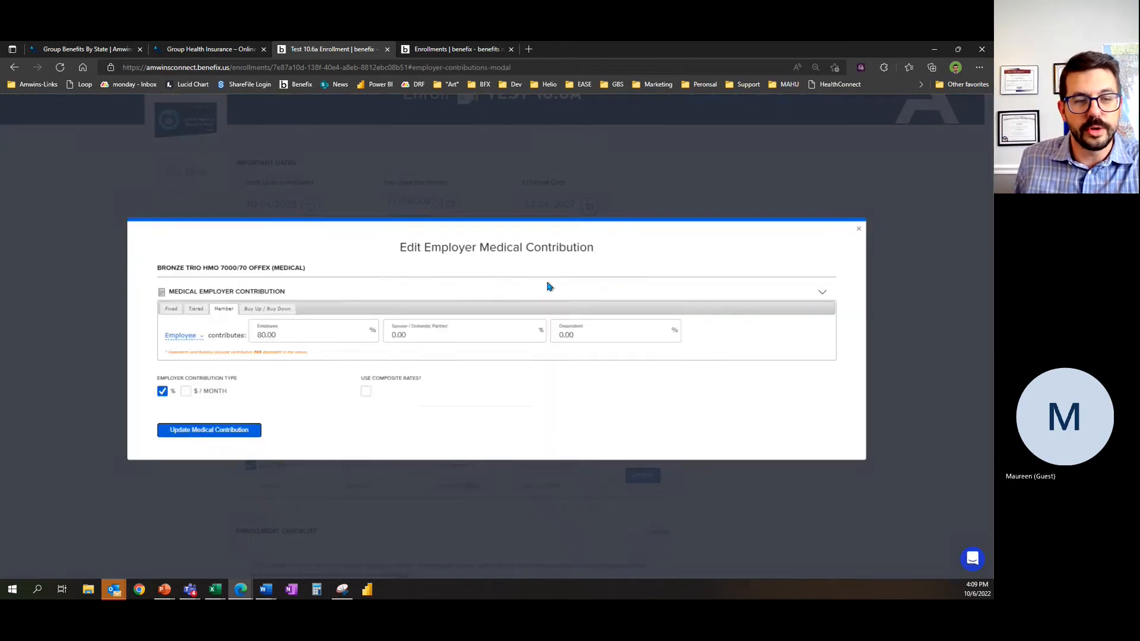
click(192, 430)
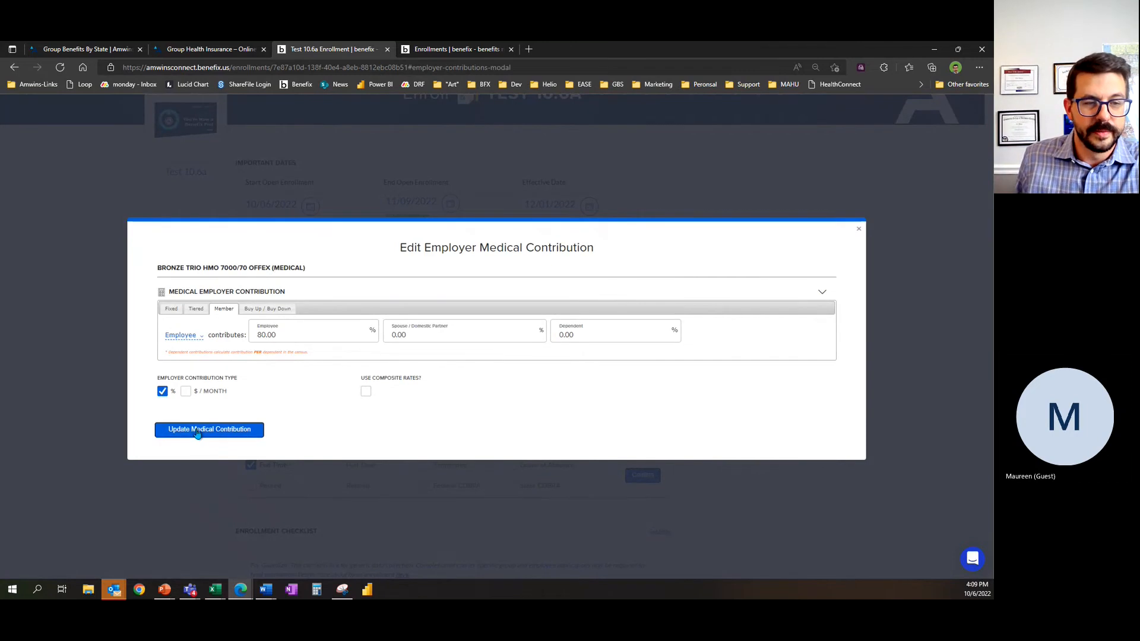
Step: Close the medical contribution settings and confirm the employer contribution for the Bronze Trio HMO 7000/70 OffEx plan
click(857, 227)
click(642, 284)
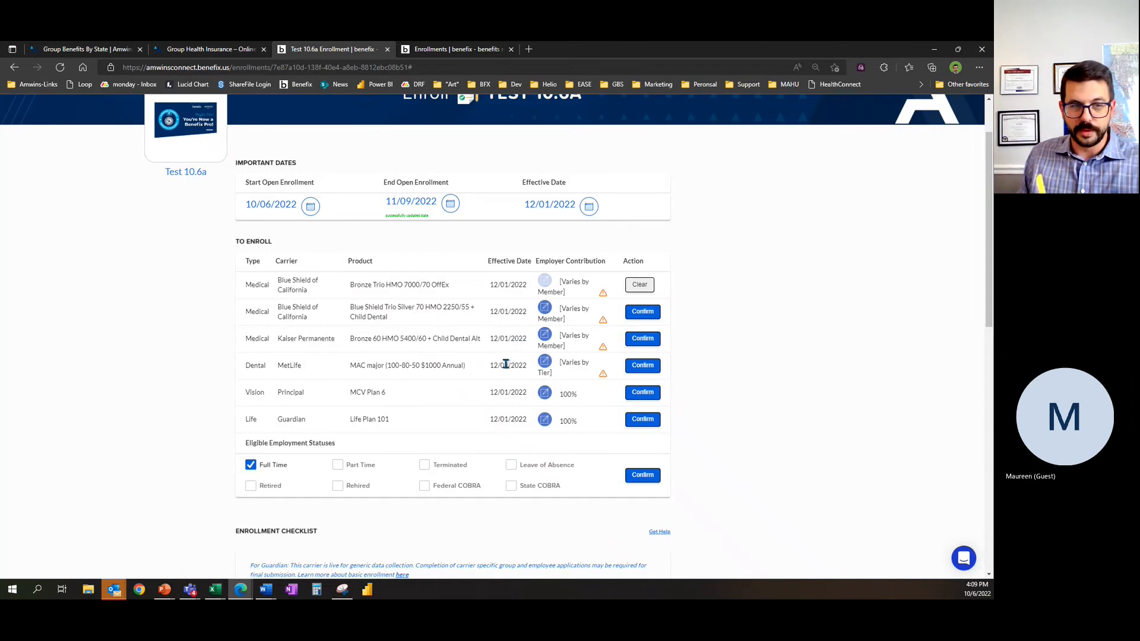
Step: Set the fixed employer contribution for the Principal MCV Plan 6 vision plan to 90% and confirm it
click(544, 393)
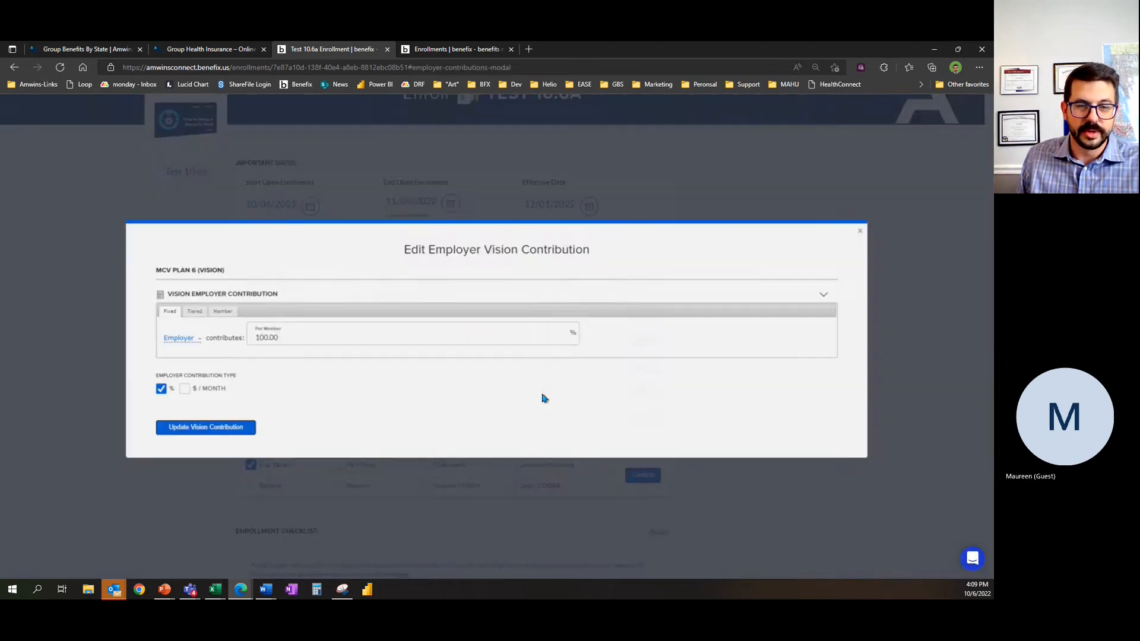
drag(310, 338, 222, 334)
text(90)
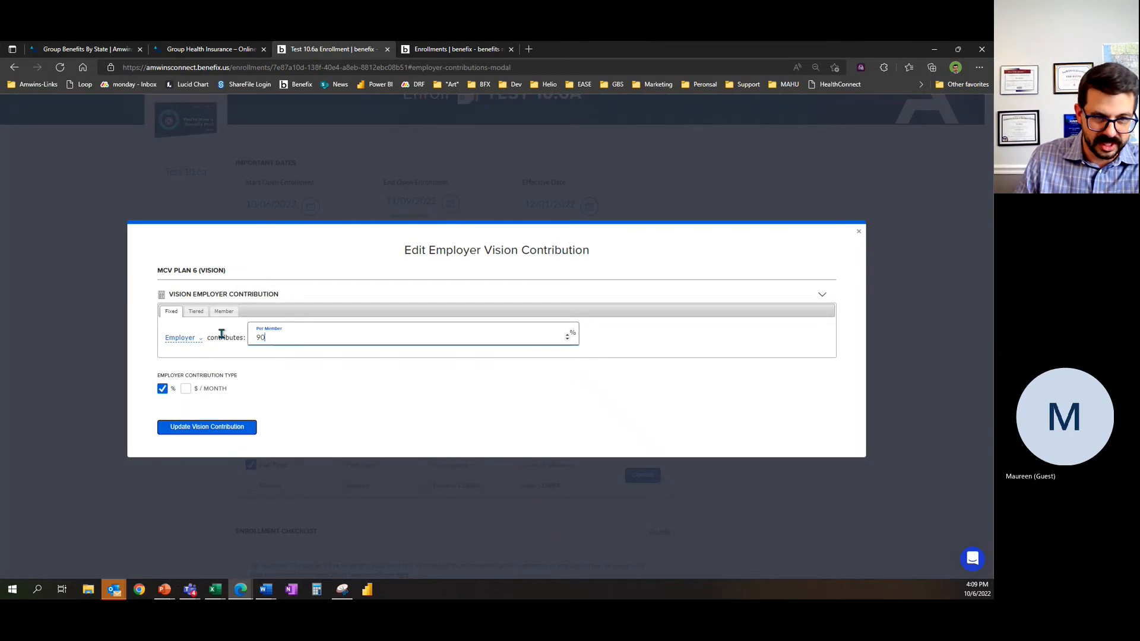
click(226, 430)
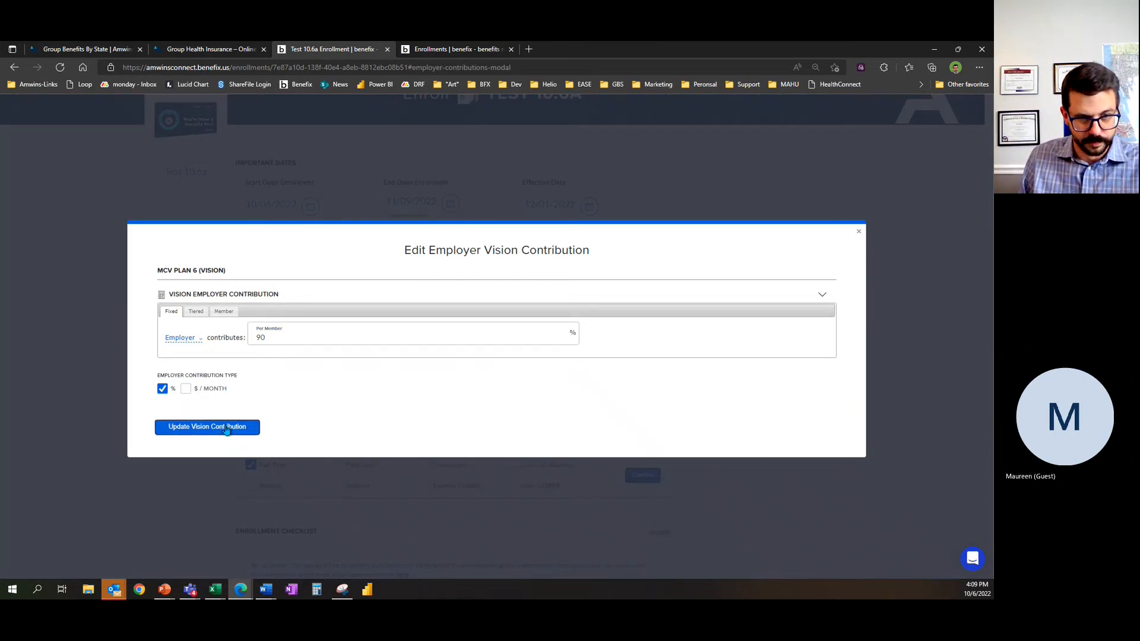
click(222, 429)
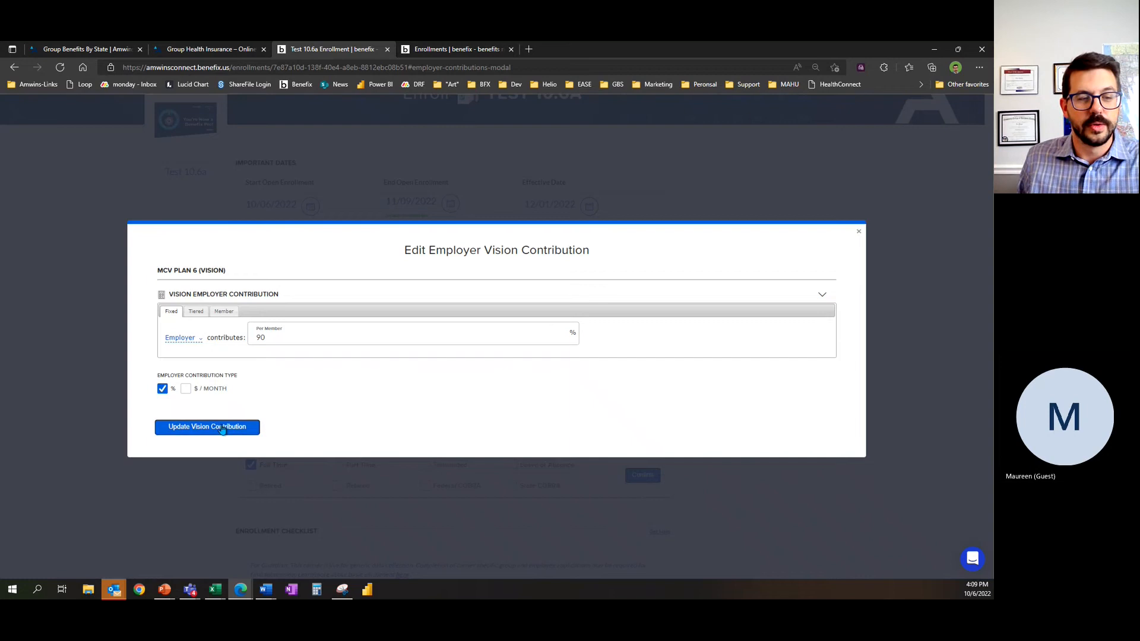
click(859, 226)
click(642, 391)
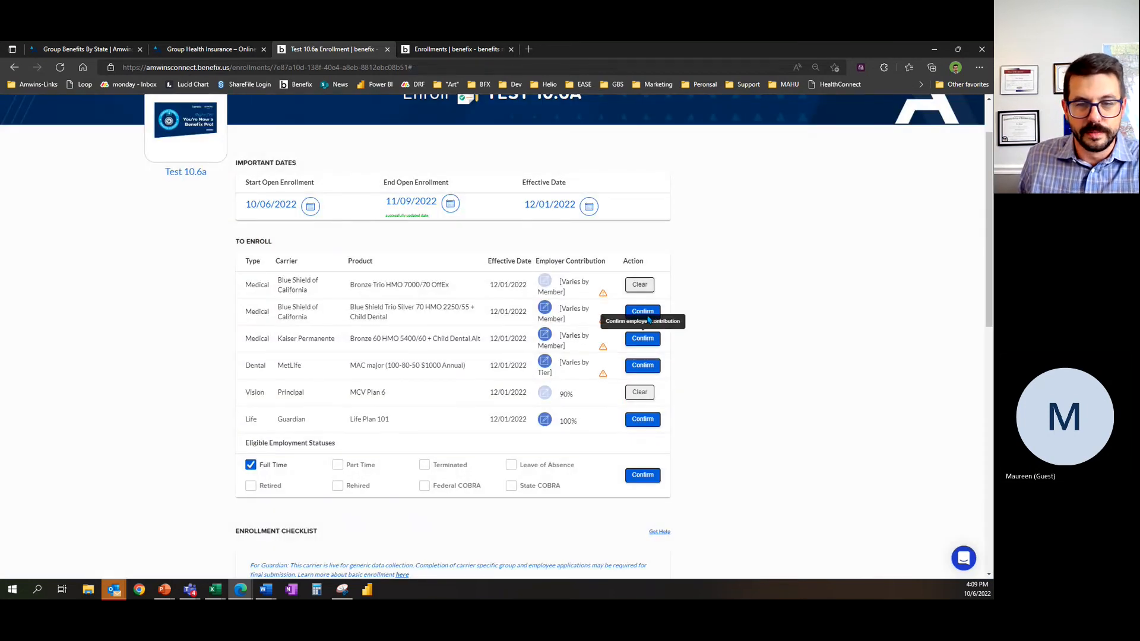
Step: Confirm the employer contributions for the Blue Shield Trio Silver 70, Kaiser Bronze 60, MetLife dental and Guardian life plans
click(642, 312)
click(642, 338)
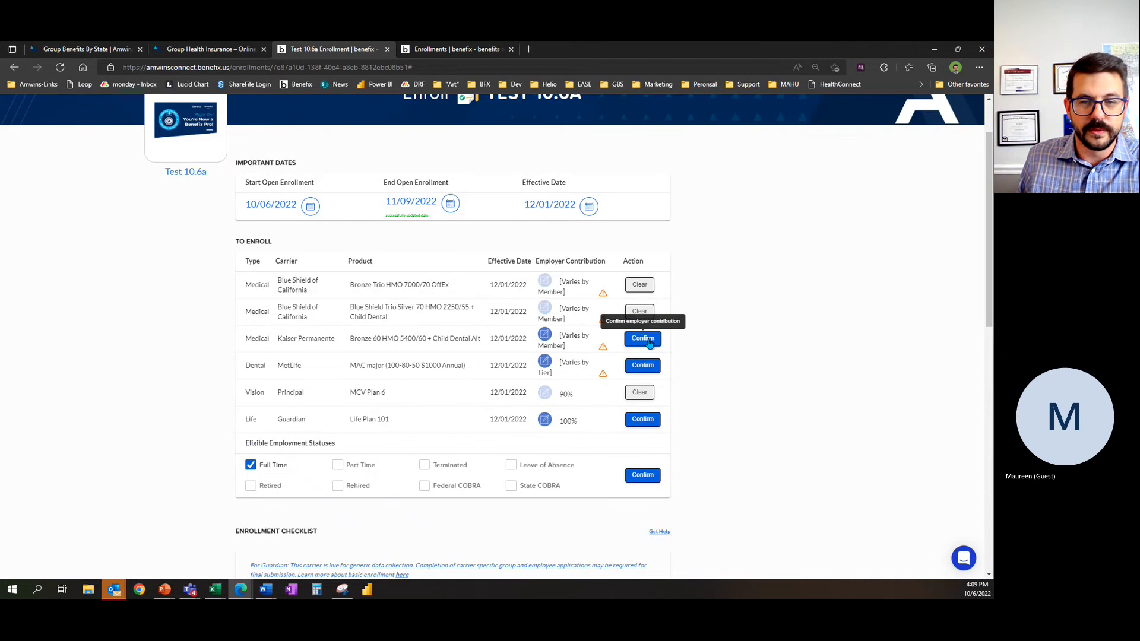
click(650, 371)
click(630, 475)
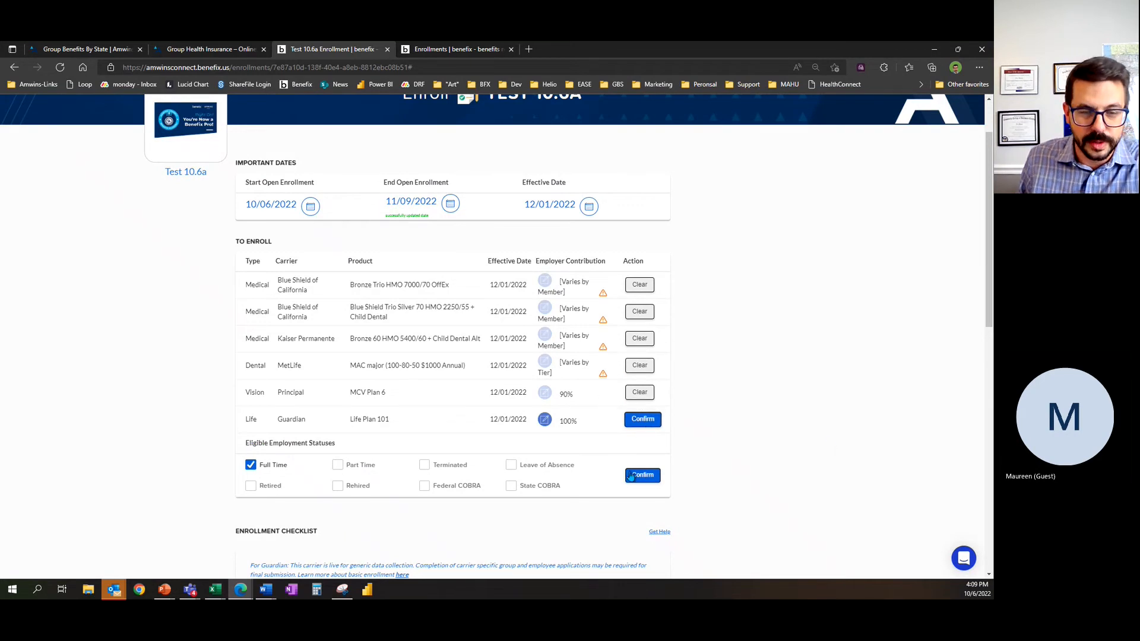
click(641, 419)
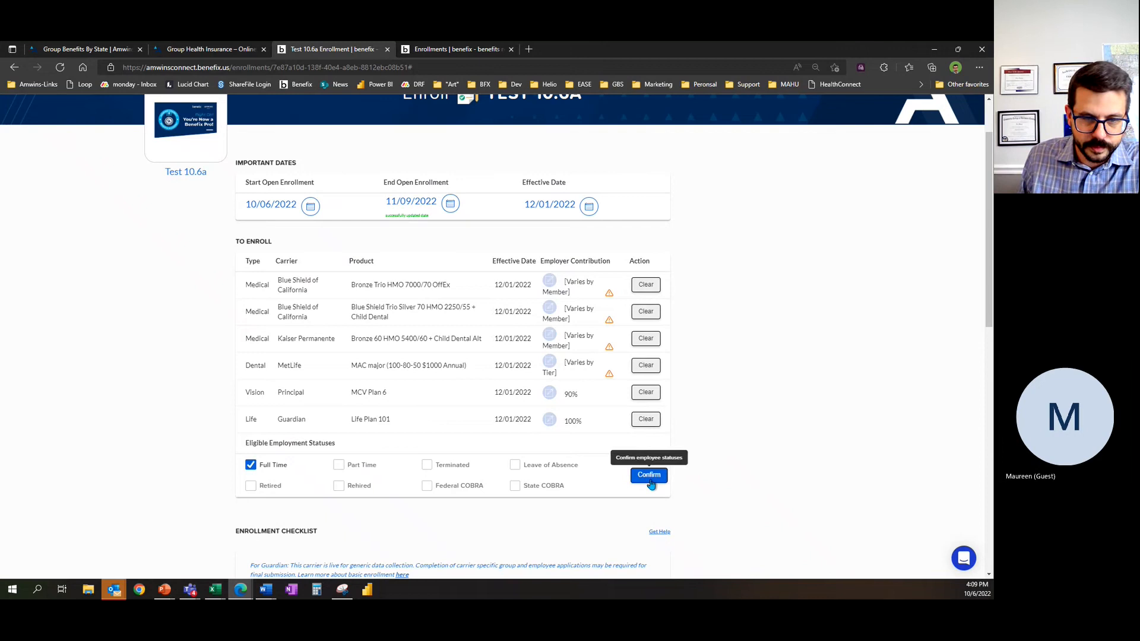
Step: Add Rehired, Federal COBRA and State COBRA to the eligible employment statuses and confirm the statuses
scroll(201, 458, down, 3)
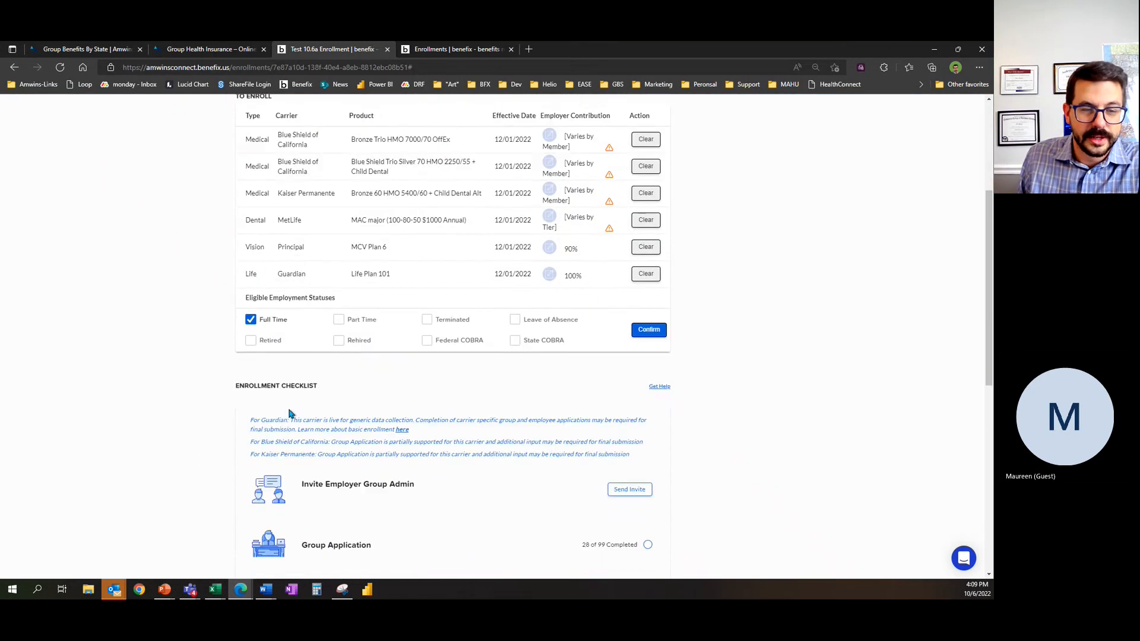
click(339, 340)
click(426, 341)
click(514, 341)
click(649, 330)
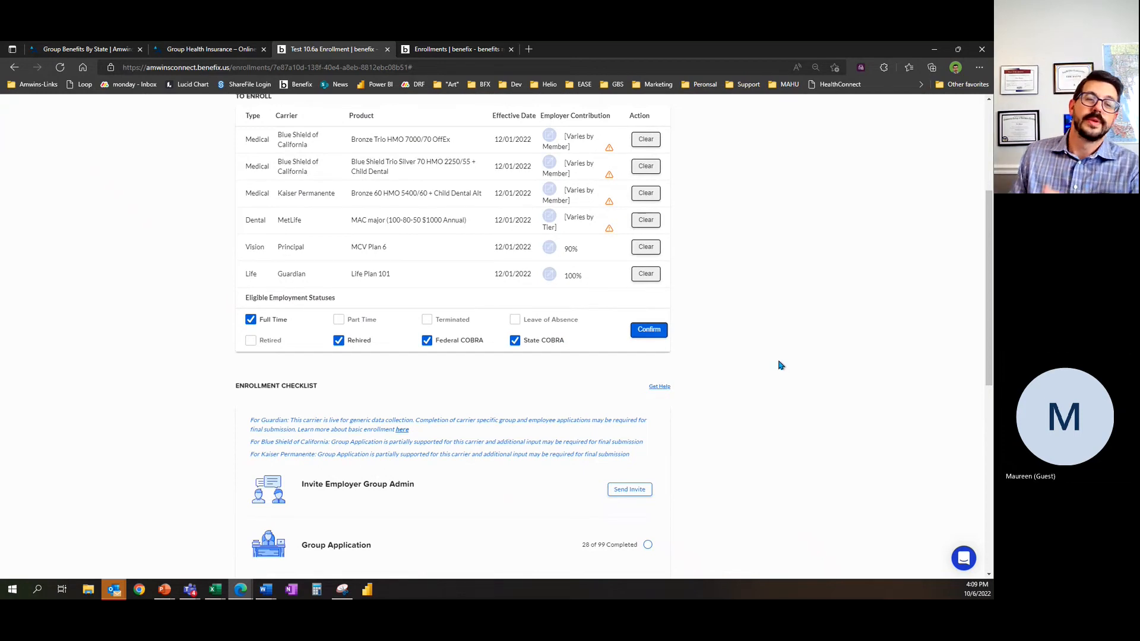
click(632, 328)
Step: Look through the Test 10.6a enrollment's plan list and the items of the enrollment checklist
scroll(813, 439, down, 5)
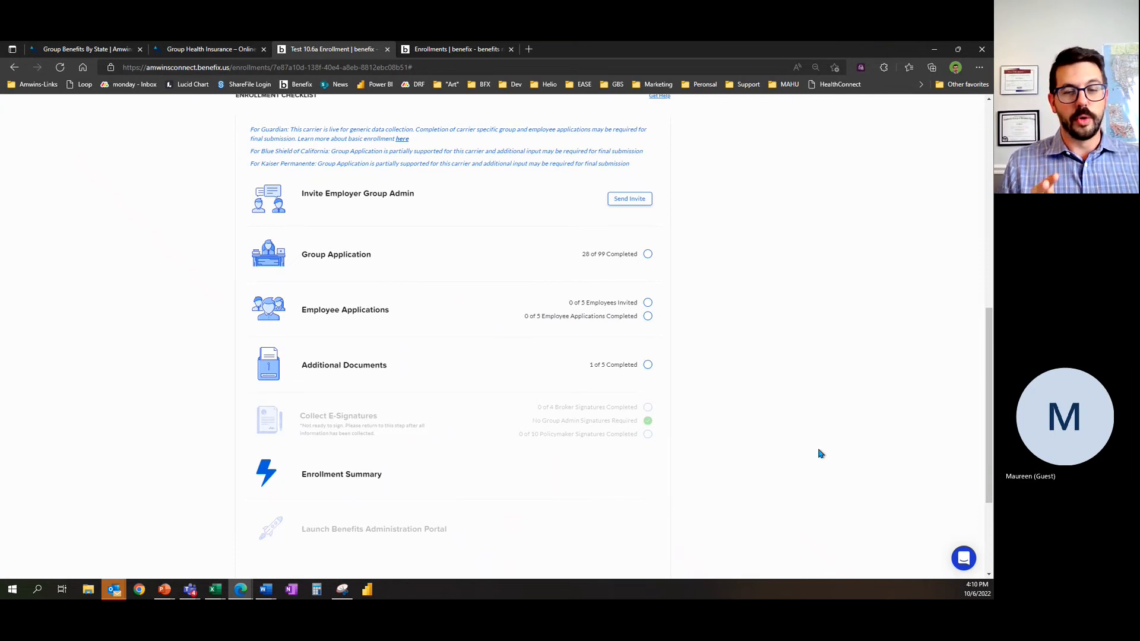
scroll(819, 451, up, 7)
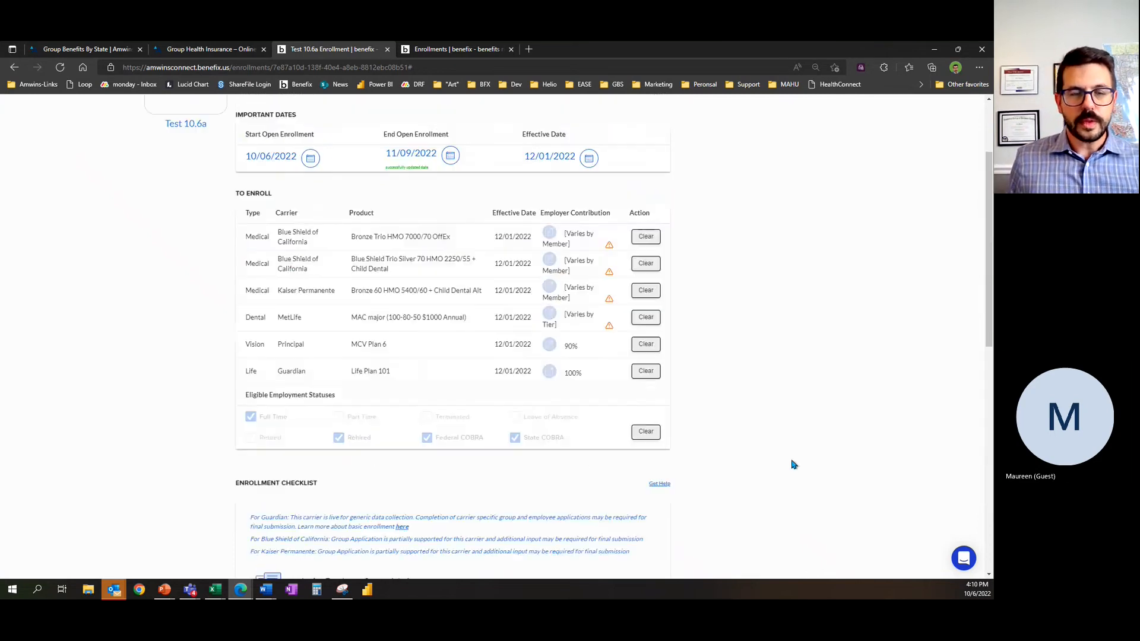
scroll(745, 406, down, 4)
scroll(758, 424, down, 4)
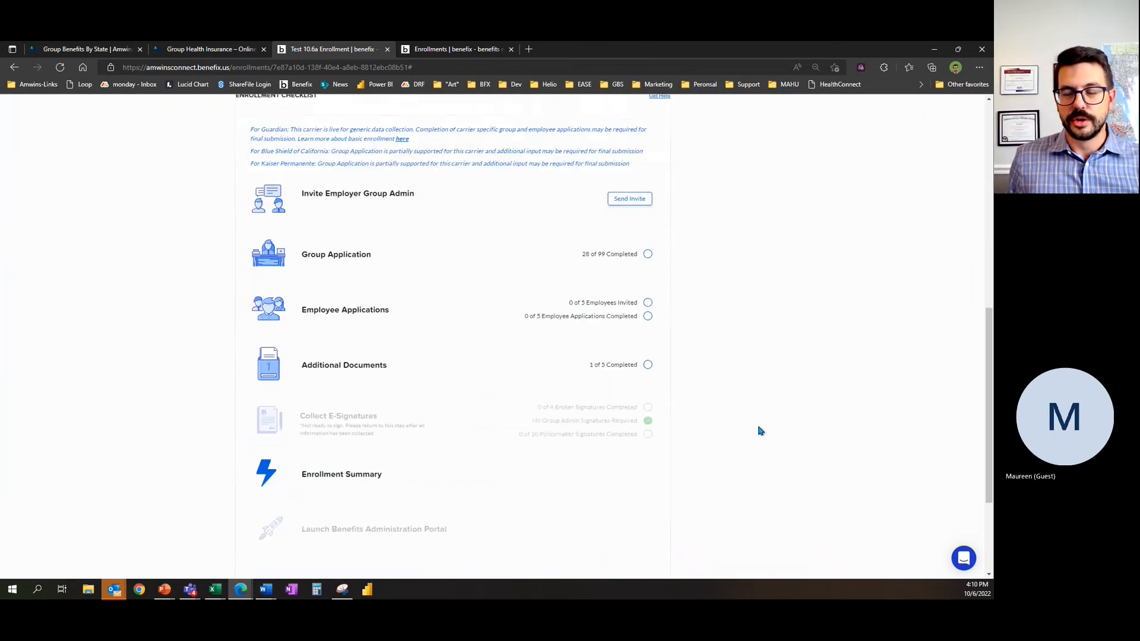
scroll(760, 432, down, 1)
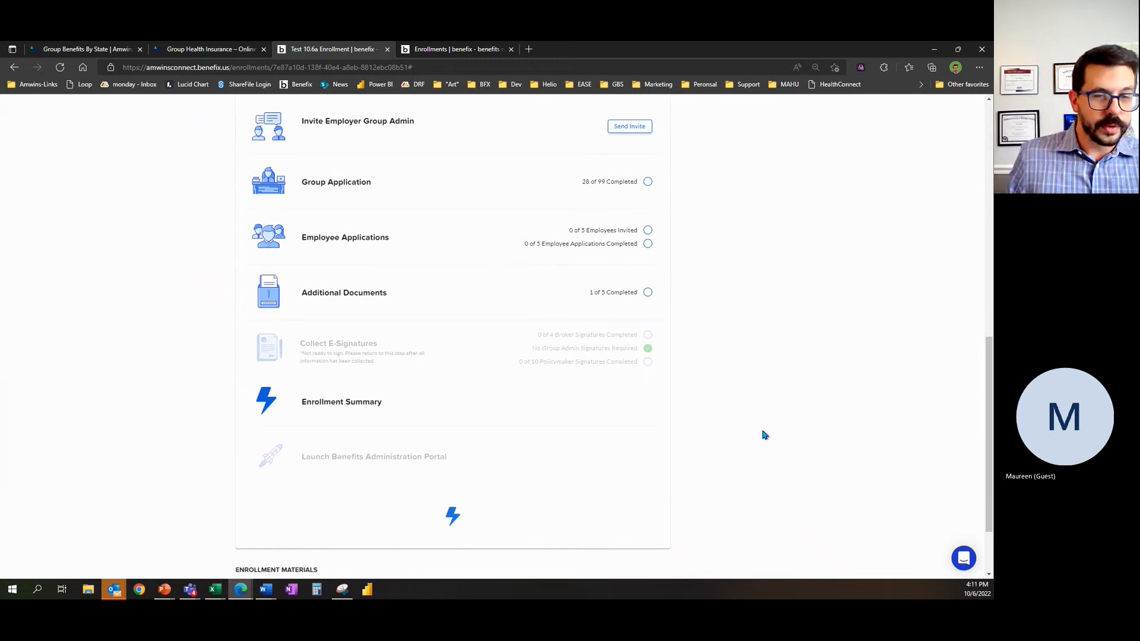
scroll(865, 385, up, 2)
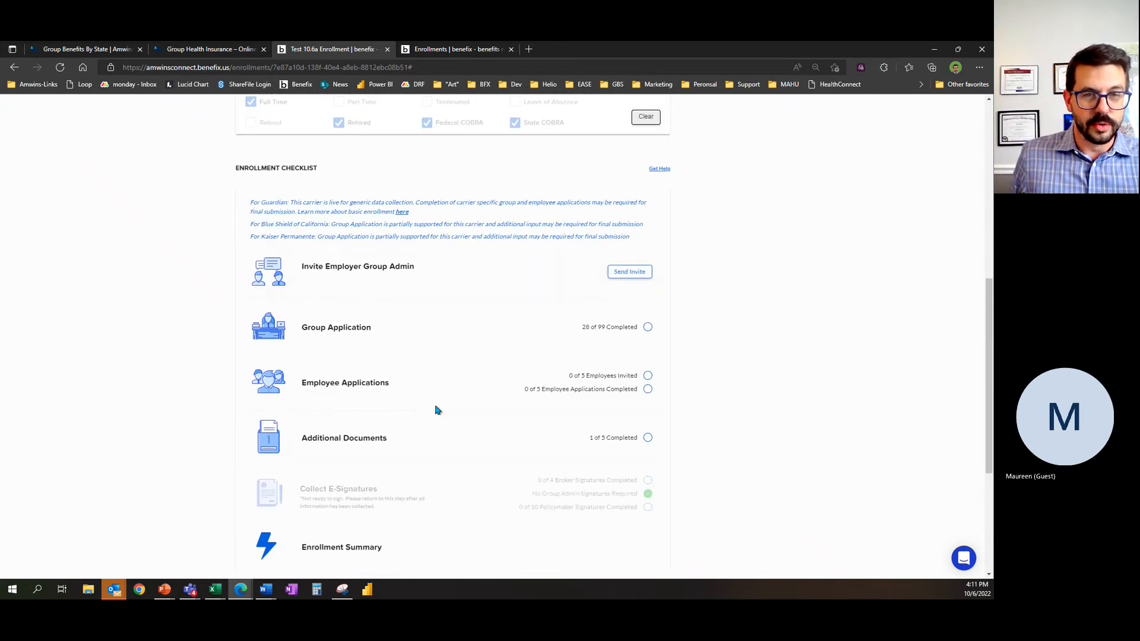
scroll(439, 401, up, 4)
scroll(435, 388, down, 3)
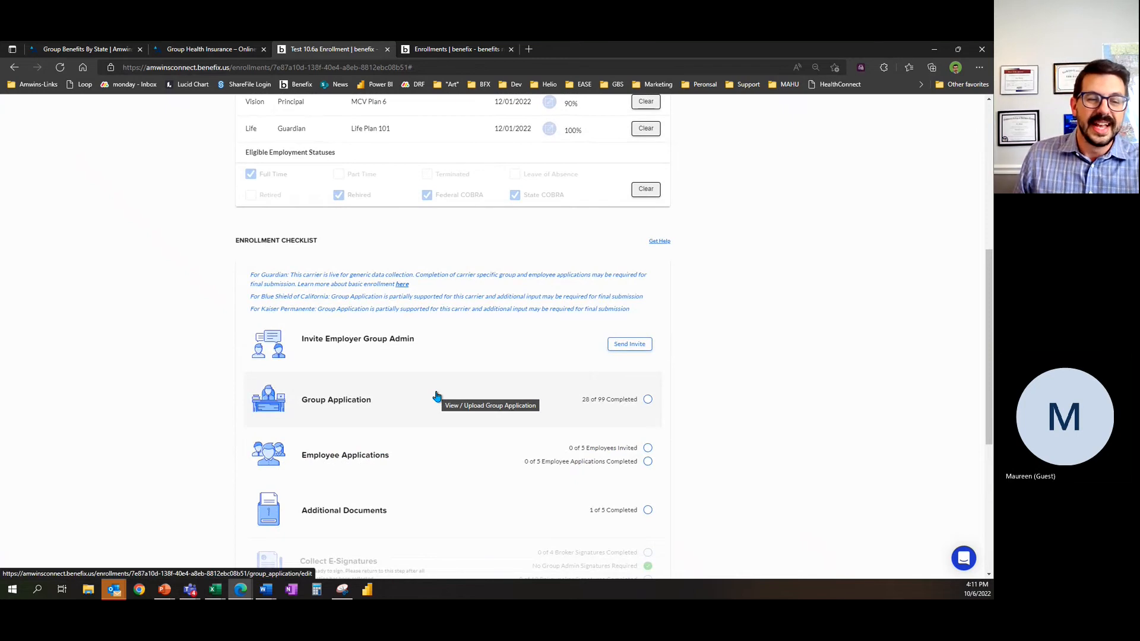
scroll(450, 305, up, 2)
scroll(415, 285, down, 4)
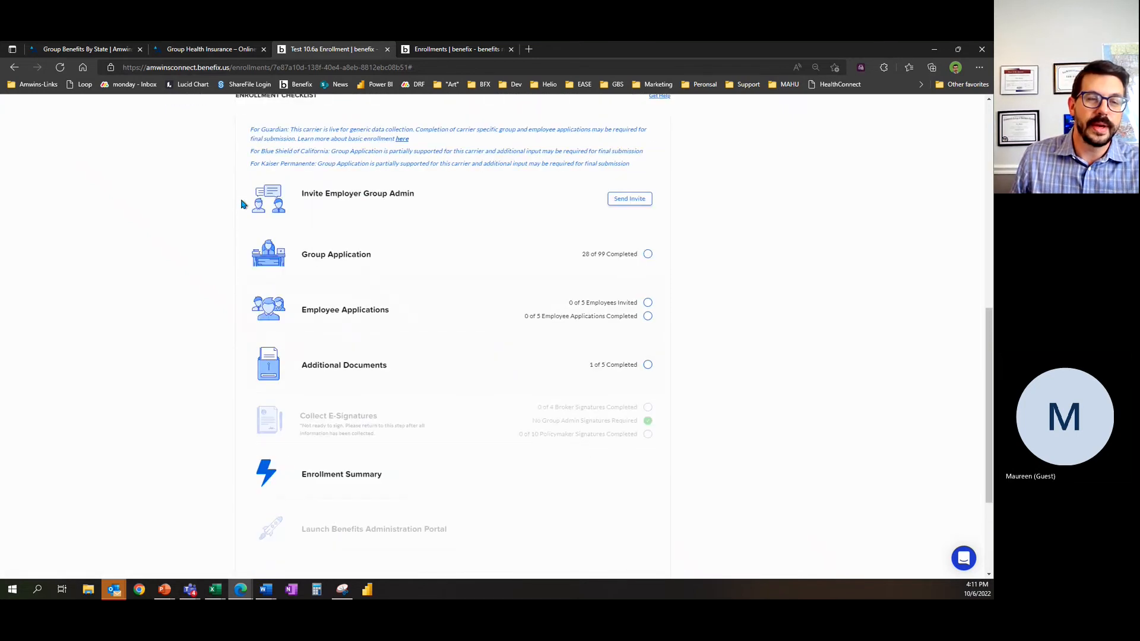
Step: Start an employer group admin invitation from the enrollment checklist and fill in the admin's first and last name
click(628, 202)
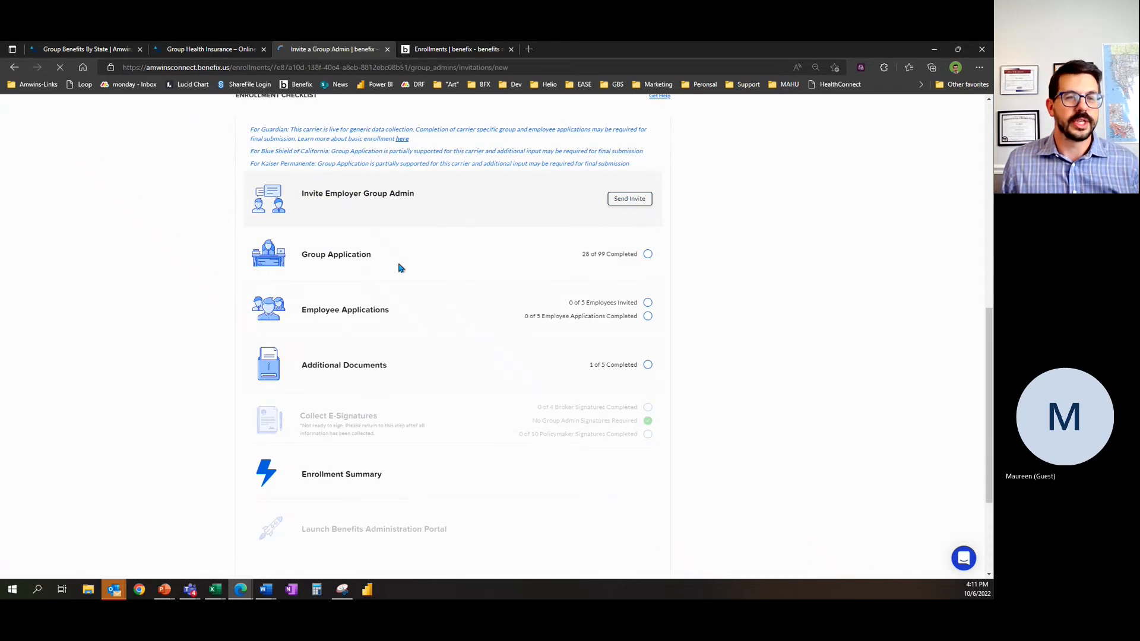
click(319, 270)
text(M)
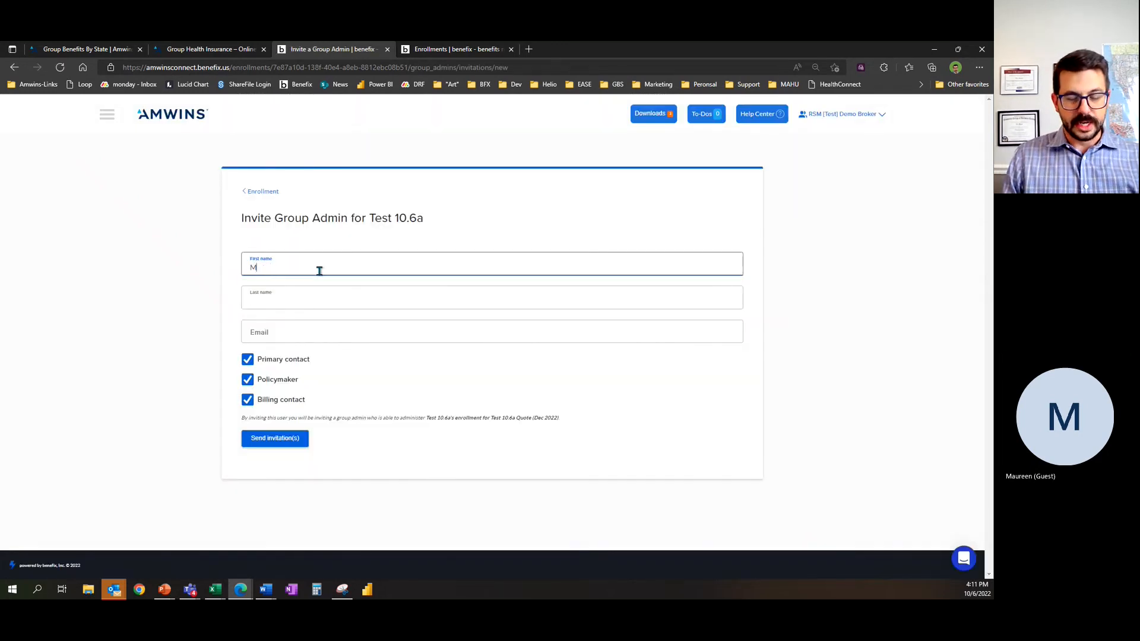
text(r. Em)
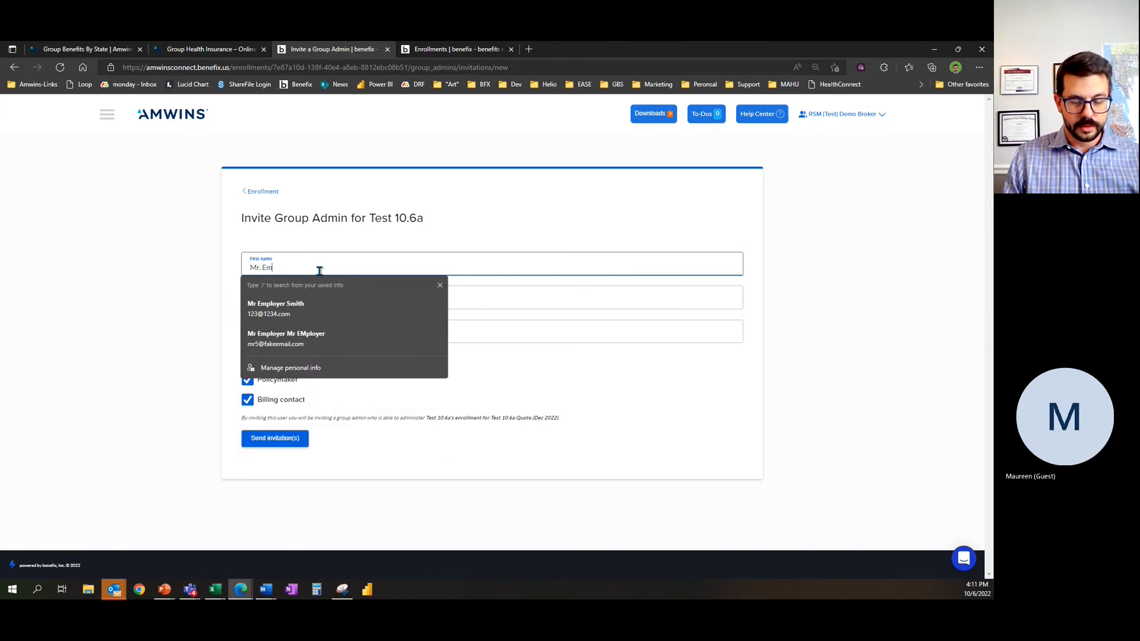
text(ployer)
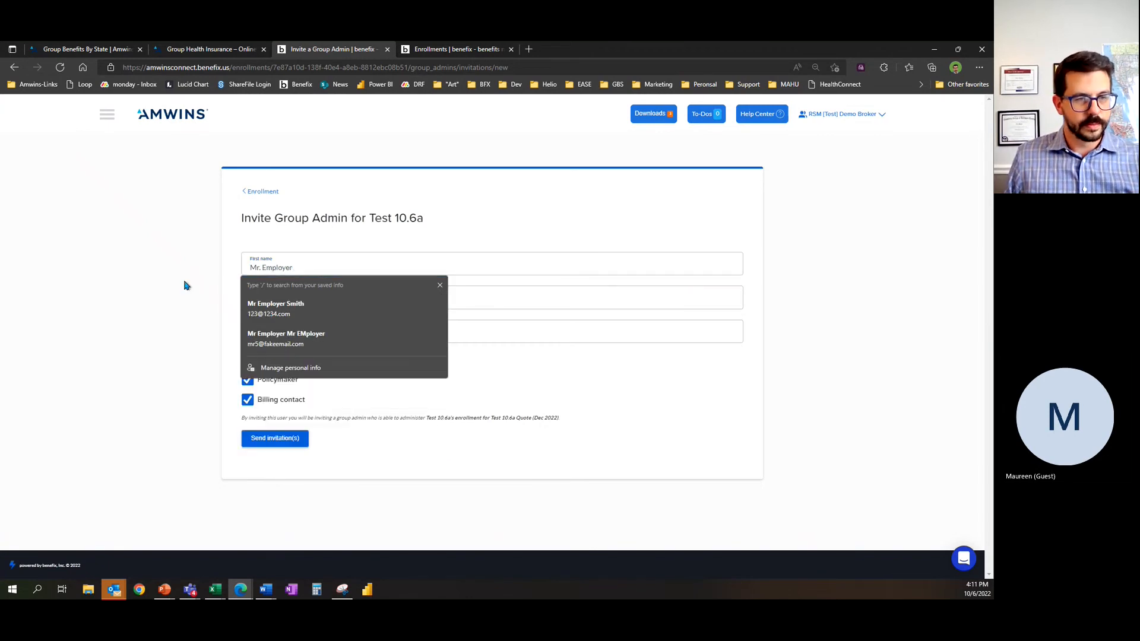
click(275, 301)
text(Smith2)
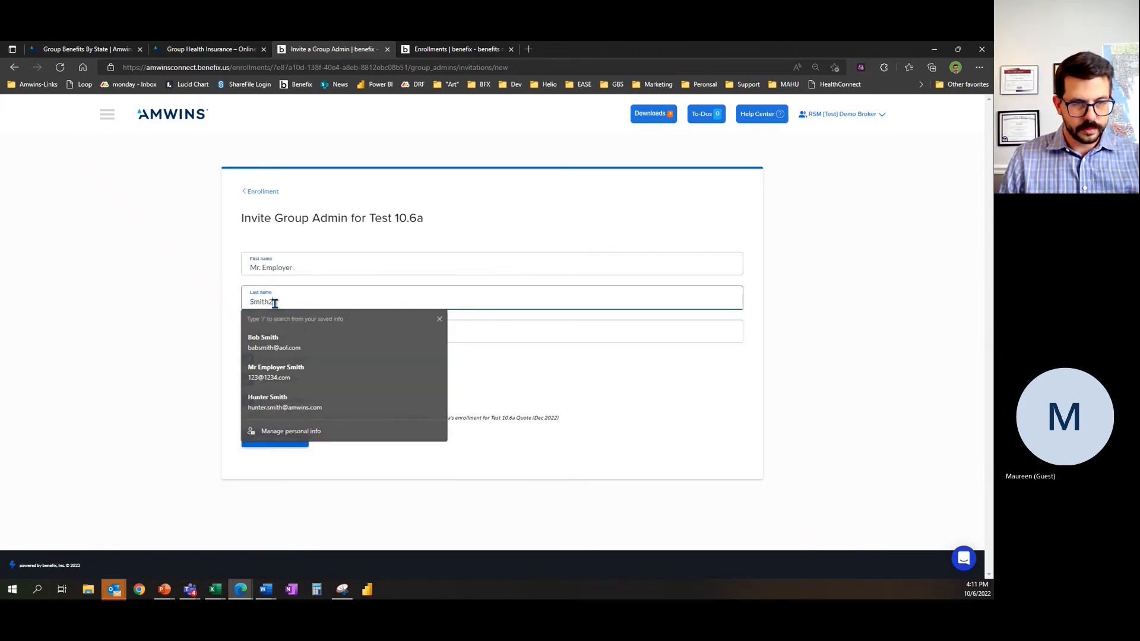
Step: Fill in the group admin's e-mail and send the invitation with the primary contact, policymaker and billing contact roles
click(282, 335)
text(123@123456)
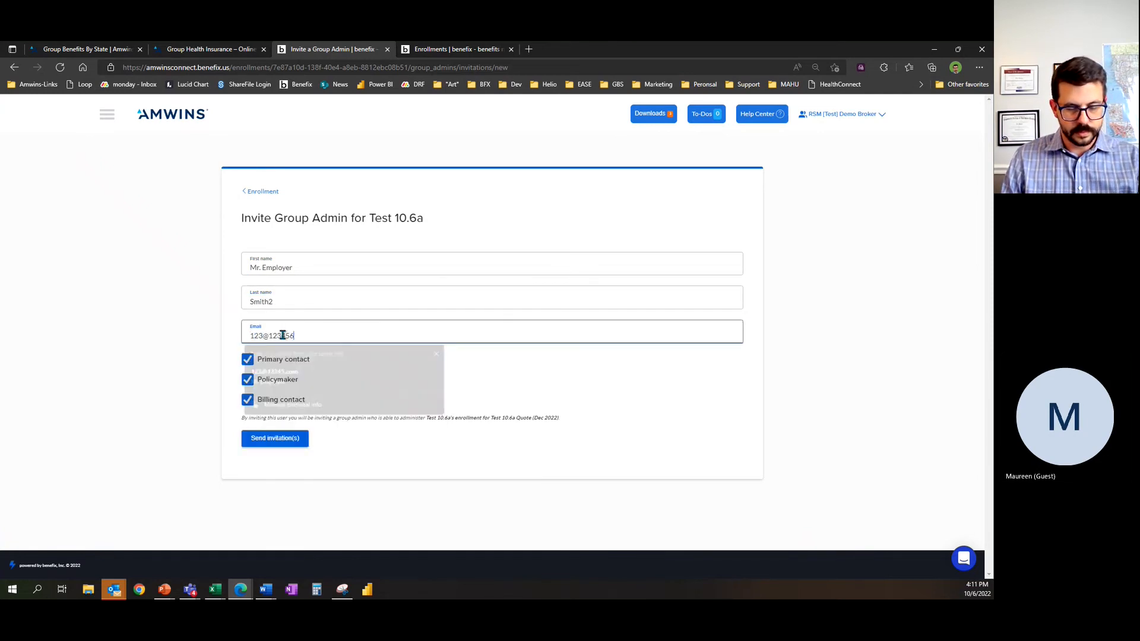
text(.com)
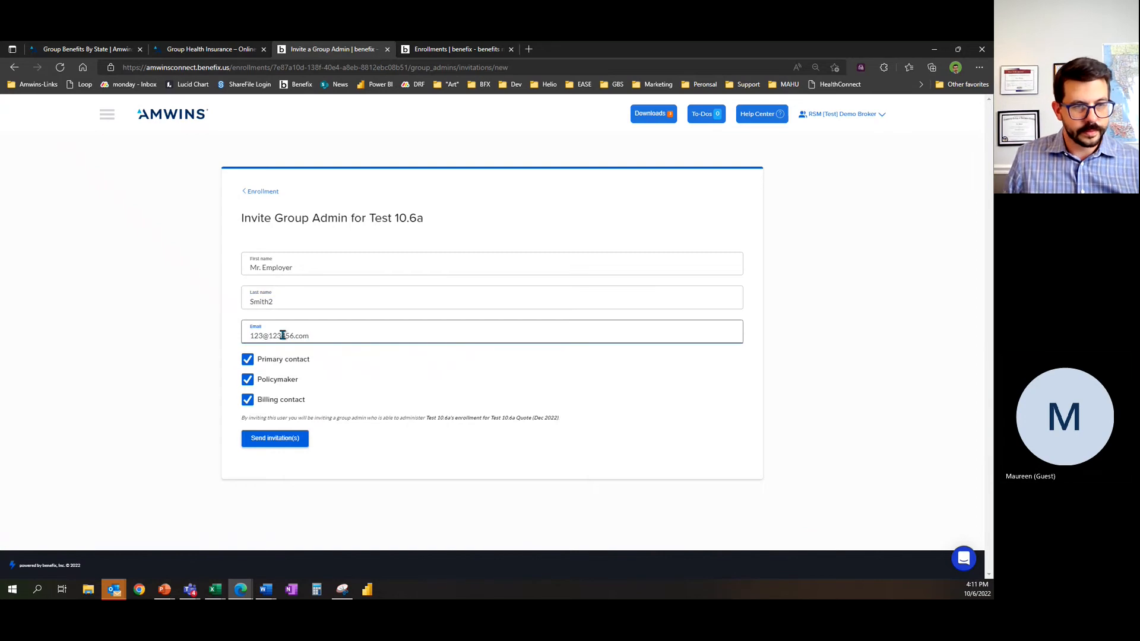
click(253, 443)
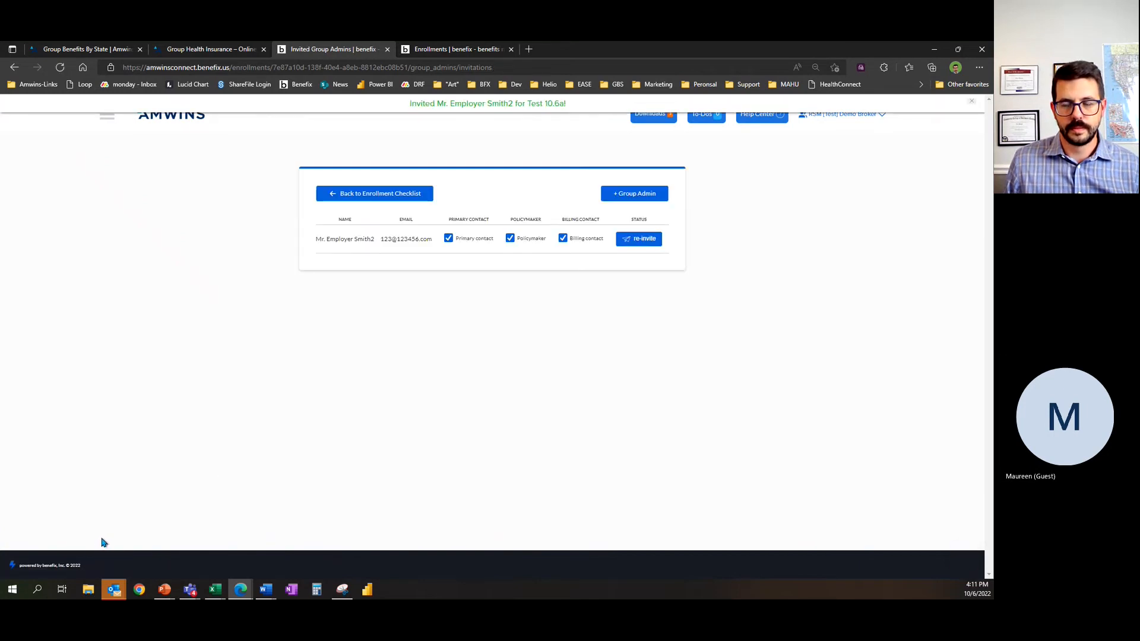
Step: Return to the enrollment checklist, open the group application and review its completion count, group information and address fields
click(359, 200)
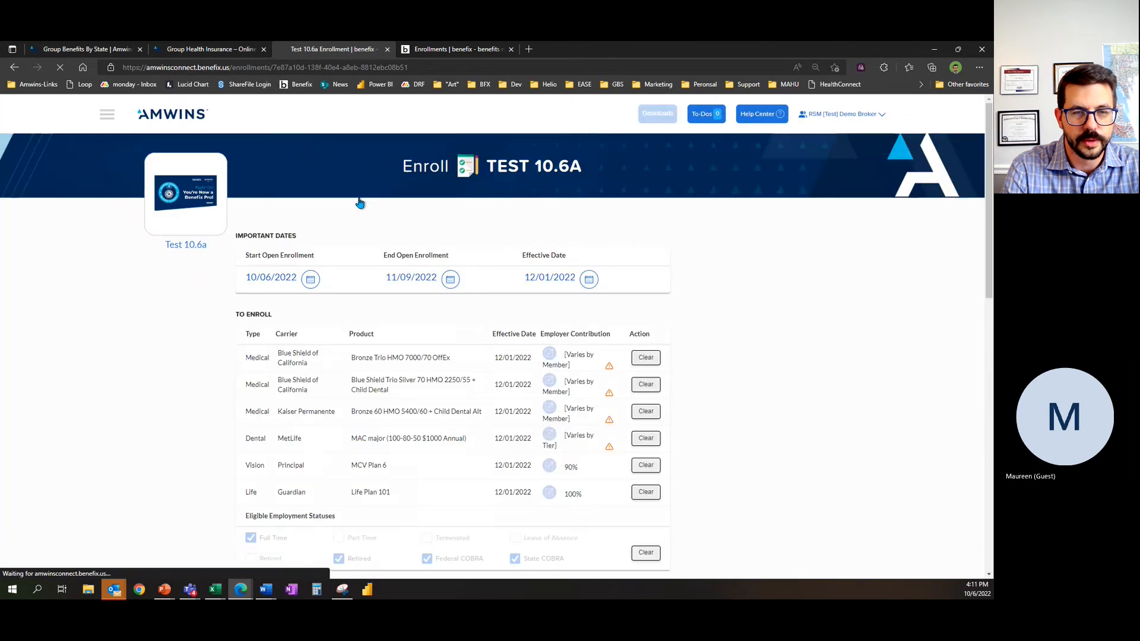
scroll(421, 263, down, 8)
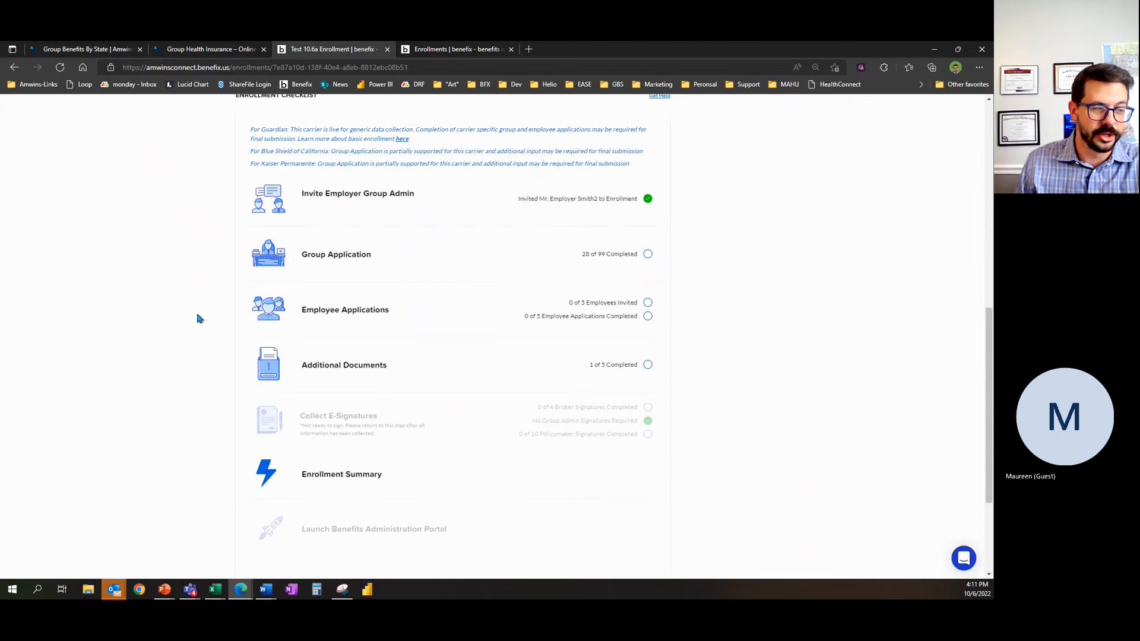
click(391, 268)
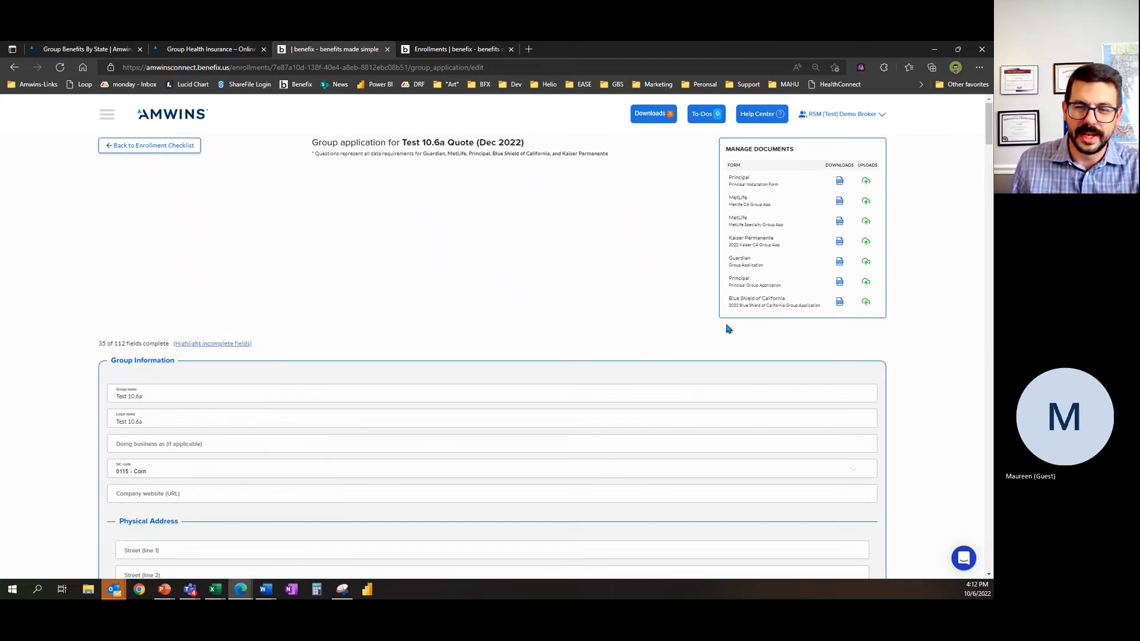
drag(97, 344, 171, 346)
click(118, 341)
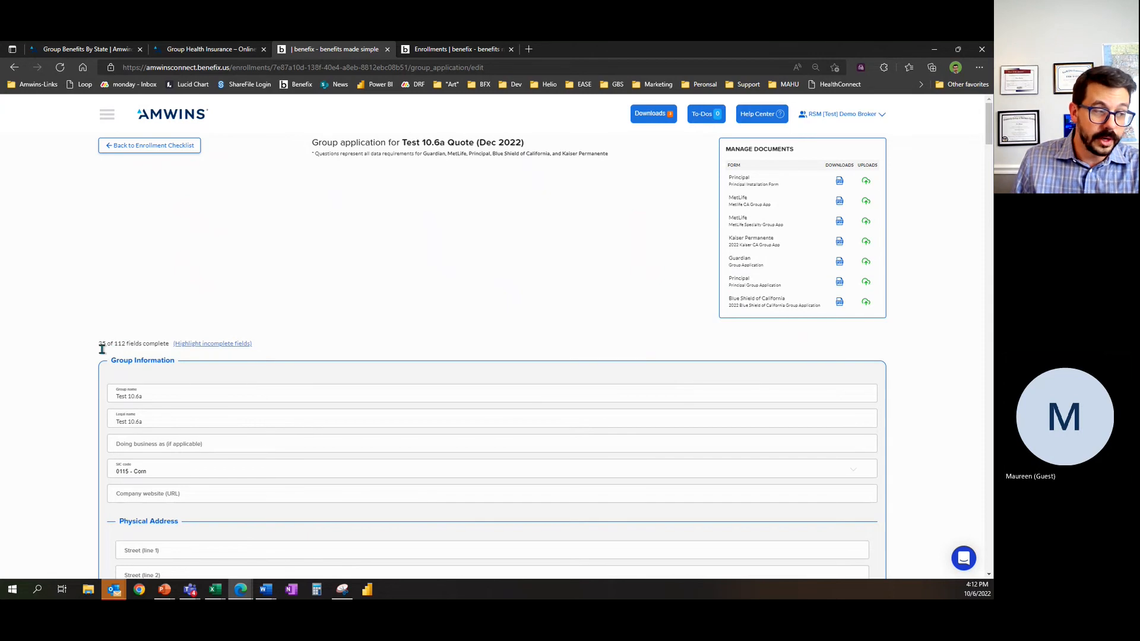
scroll(82, 365, down, 3)
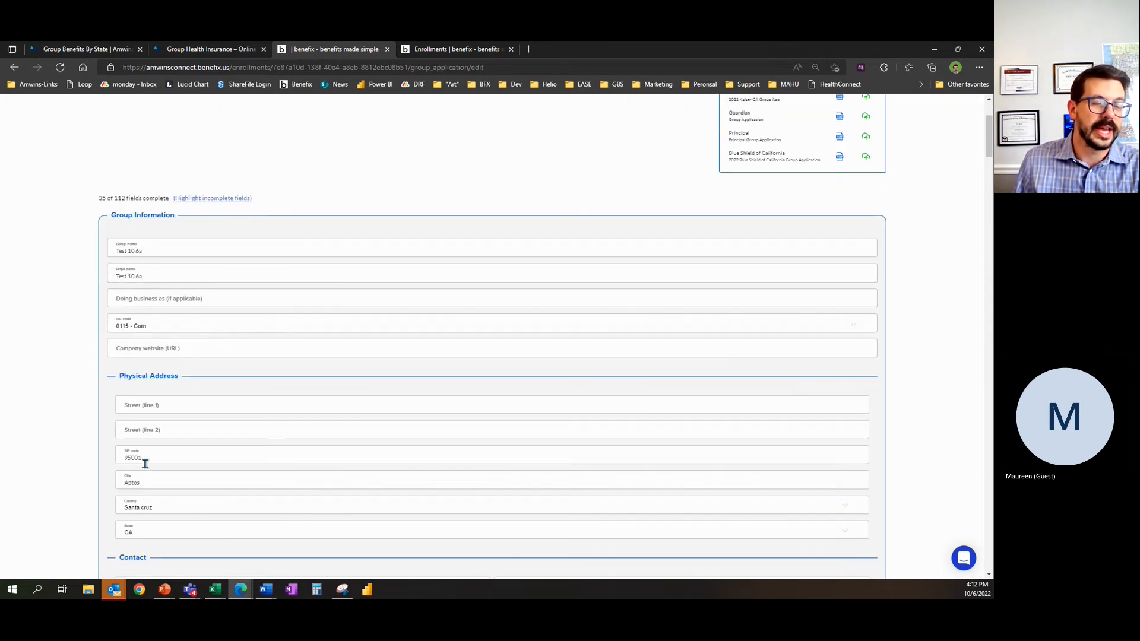
scroll(64, 463, down, 1)
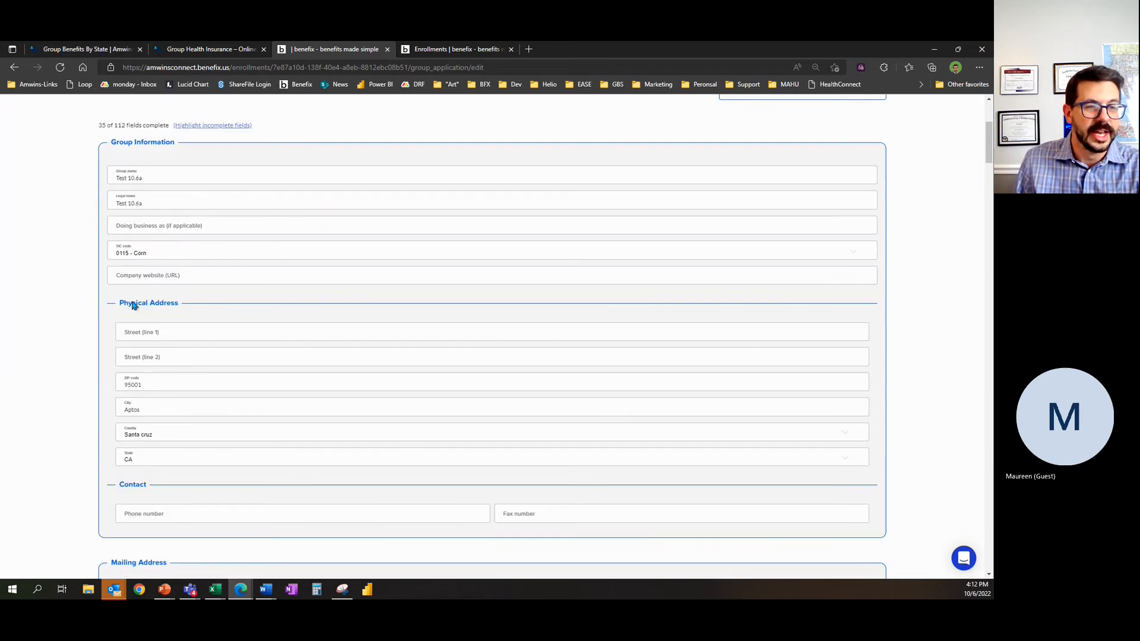
scroll(65, 342, down, 3)
scroll(106, 372, up, 6)
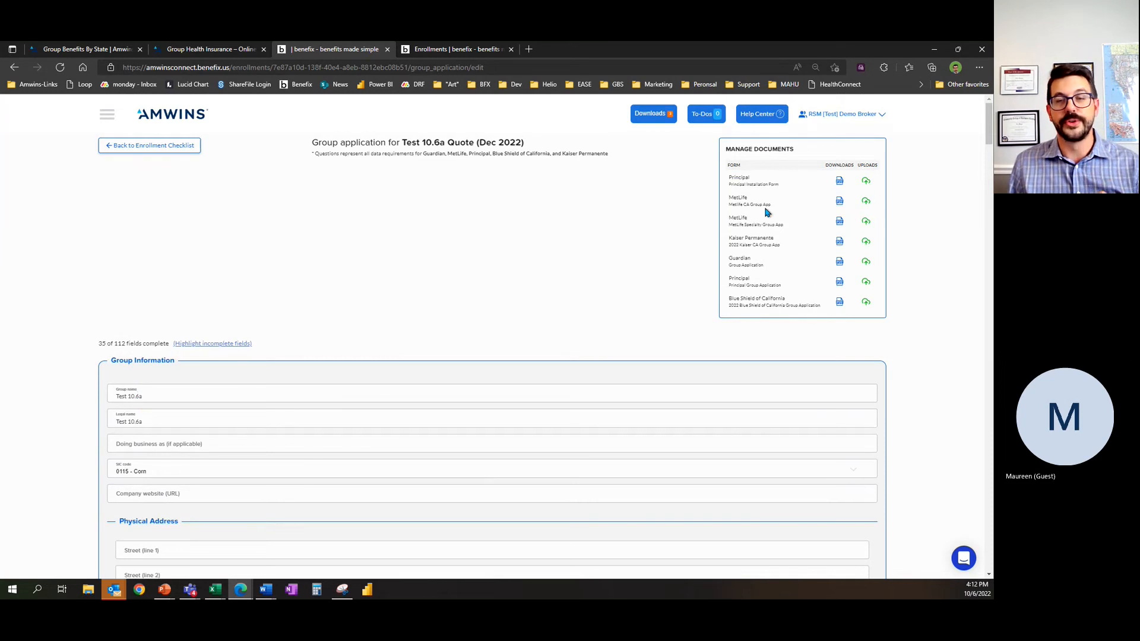
Step: Download the 2022 Blue Shield of California group application and open the PDF
click(840, 304)
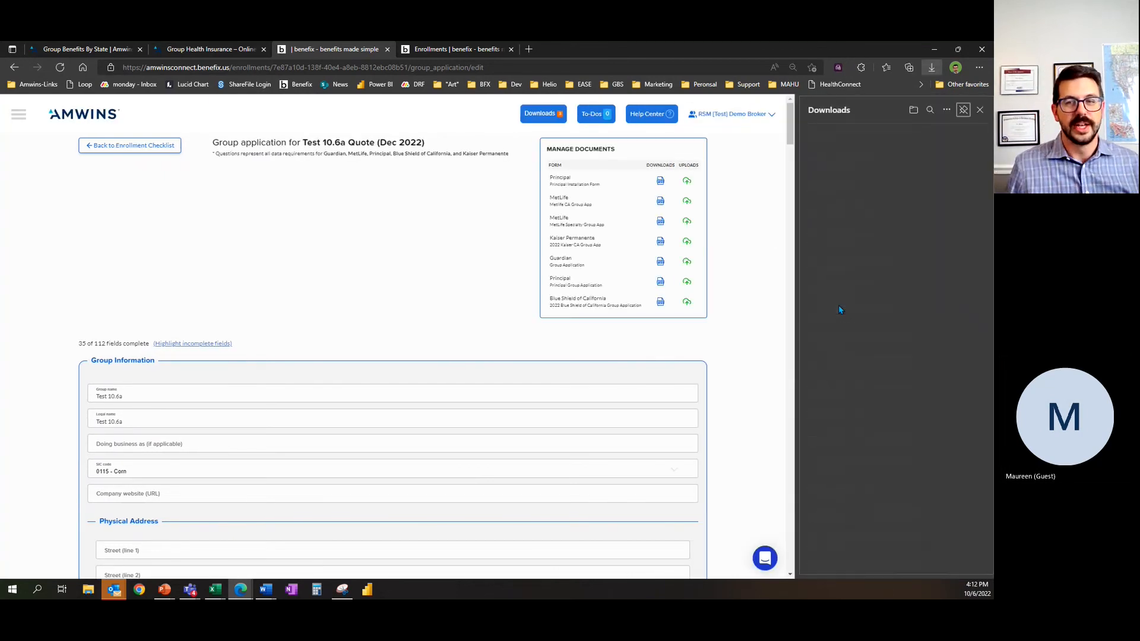
click(831, 140)
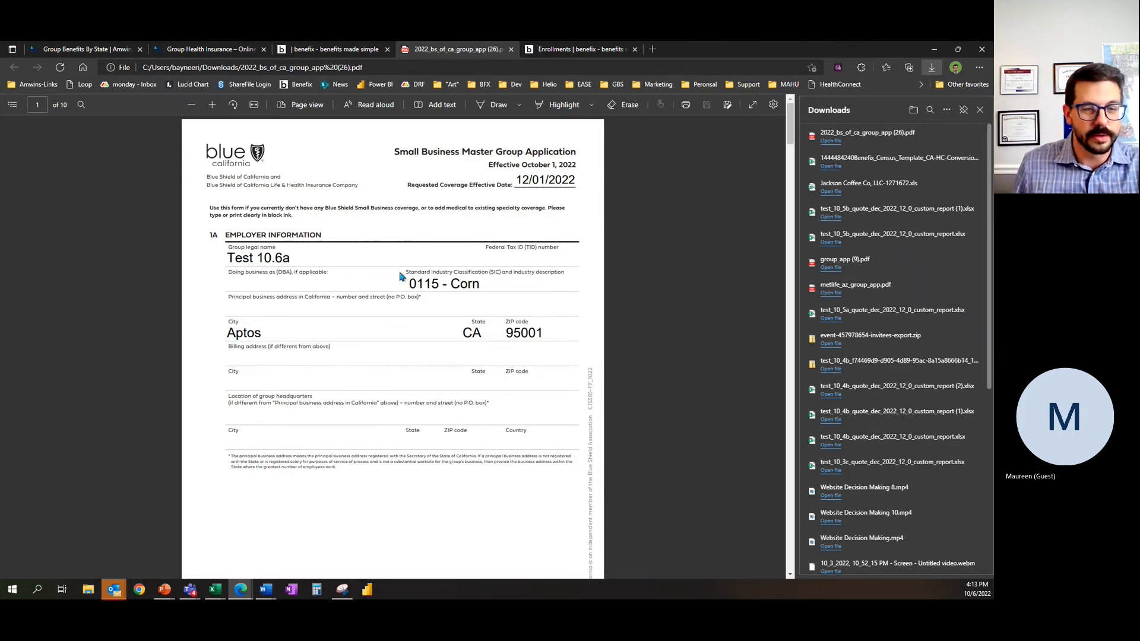
Step: Review the employer, contact, legal entity, coverage and employee count sections of the Blue Shield application PDF, and return to the online group application
scroll(403, 277, down, 8)
scroll(442, 281, down, 5)
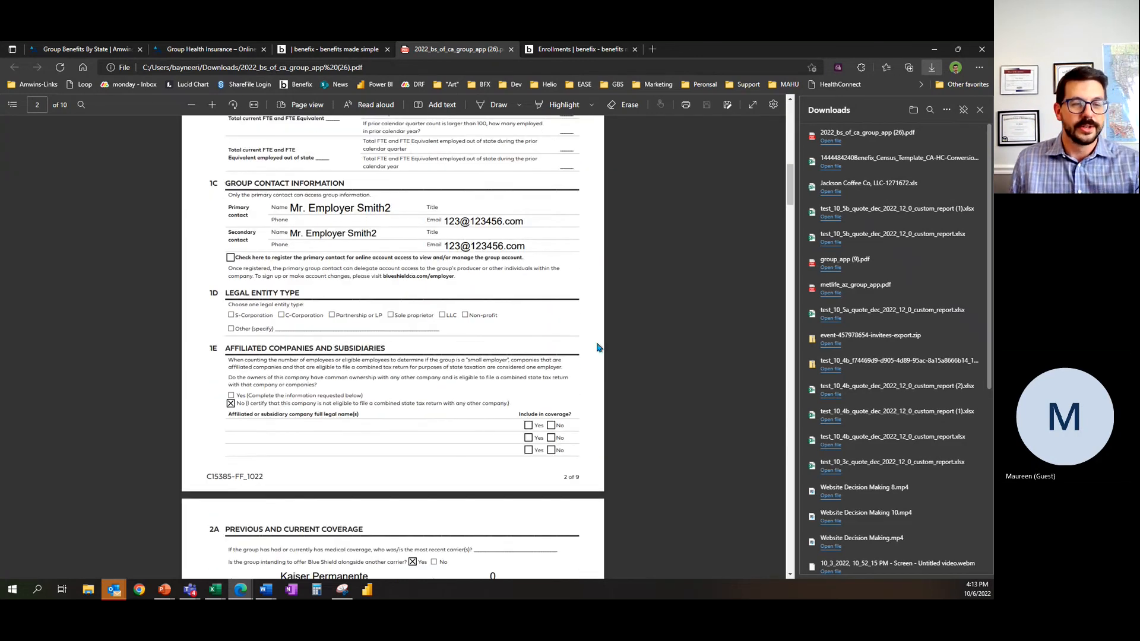
scroll(594, 297, down, 6)
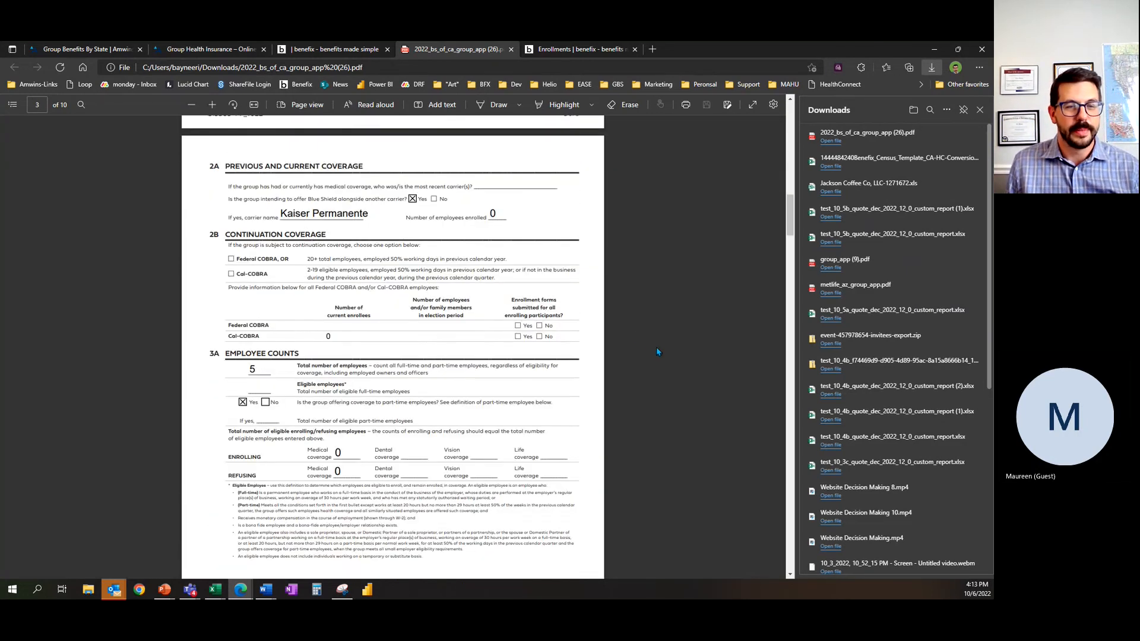
scroll(639, 347, up, 15)
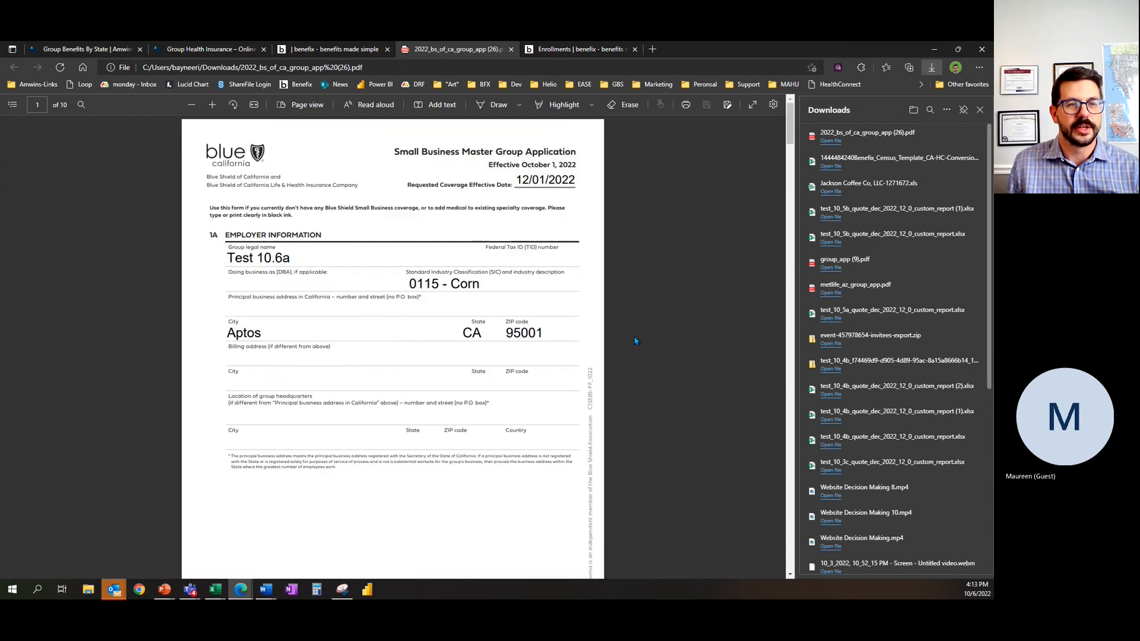
click(311, 50)
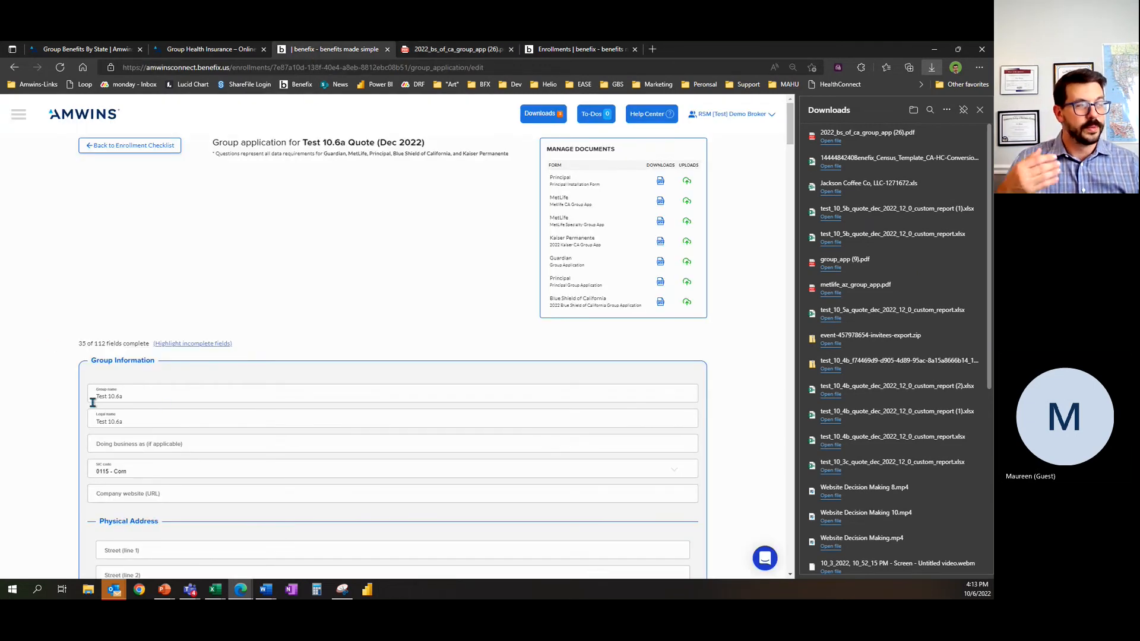
click(137, 394)
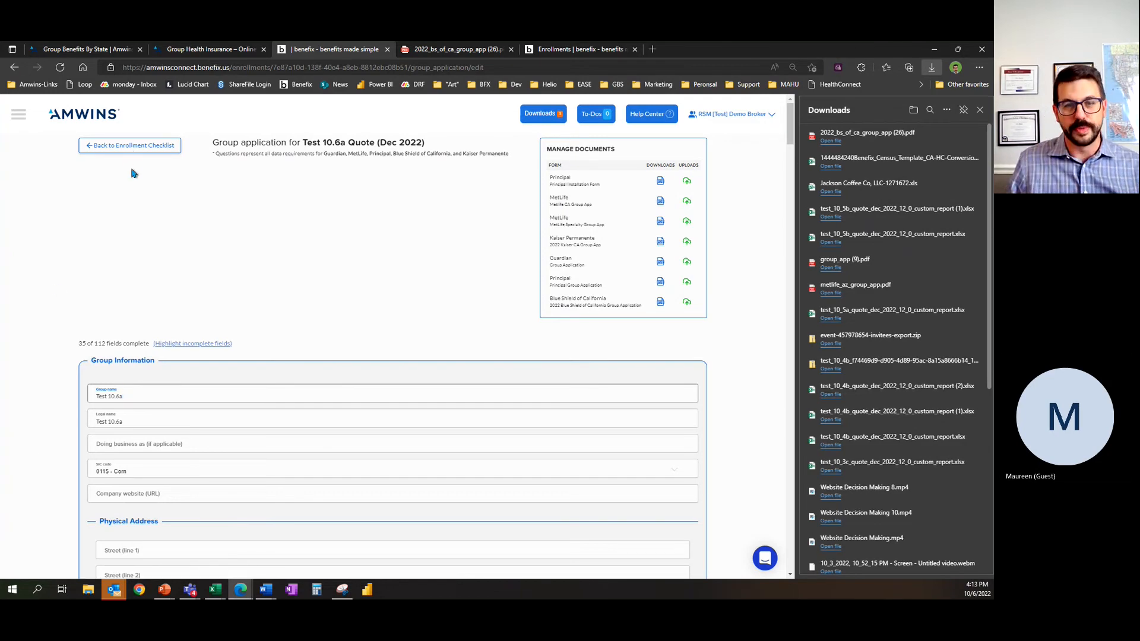
Step: Return to the Test 10.6a enrollment checklist and open the employee applications
click(133, 149)
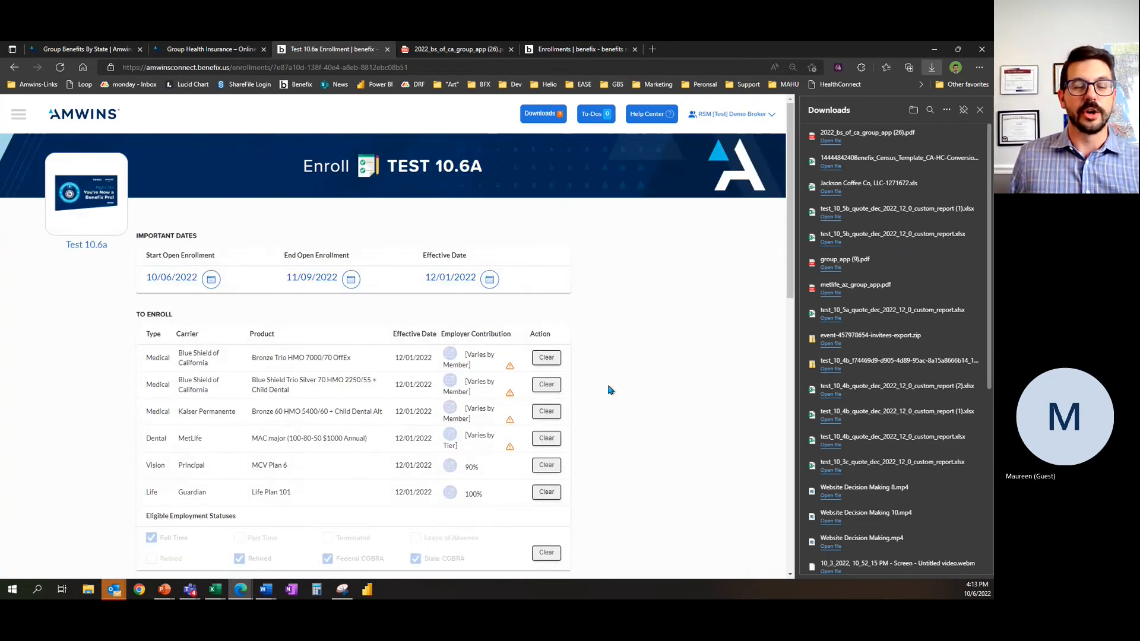
scroll(645, 404, down, 3)
scroll(645, 404, down, 5)
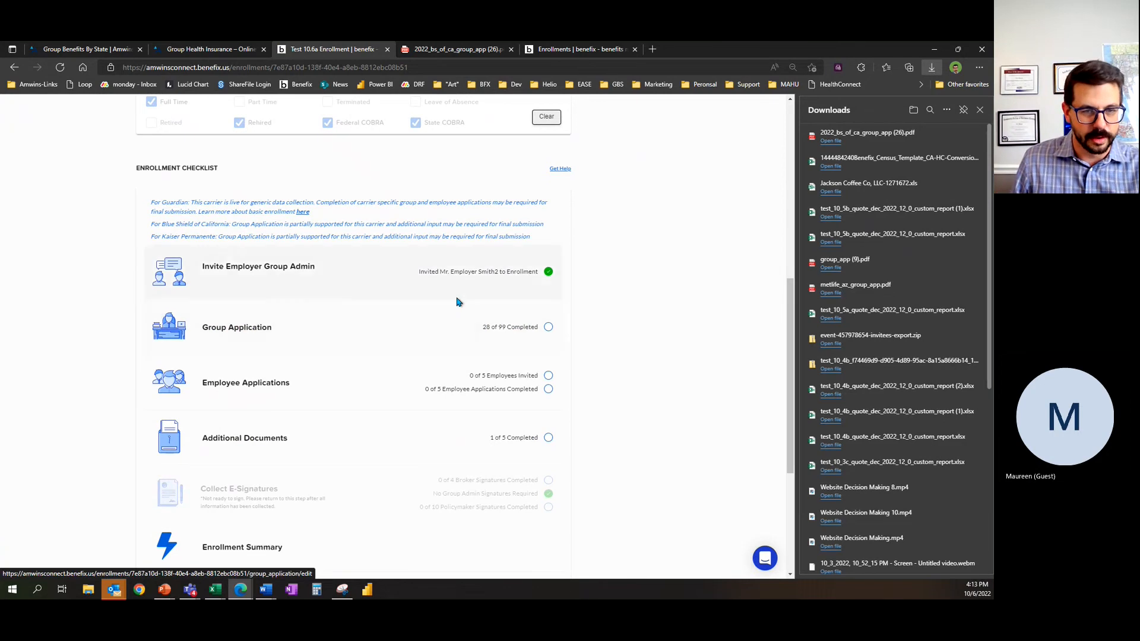
click(292, 391)
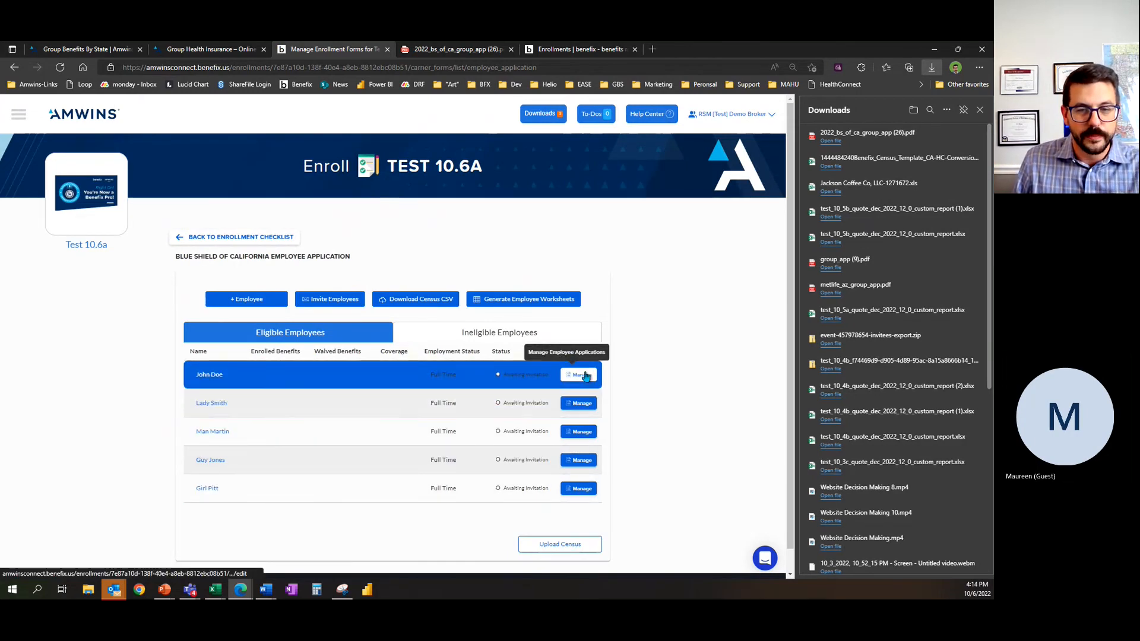
Step: Remove the first employee in the eligible employees list from the census and confirm the removal
click(579, 374)
click(571, 562)
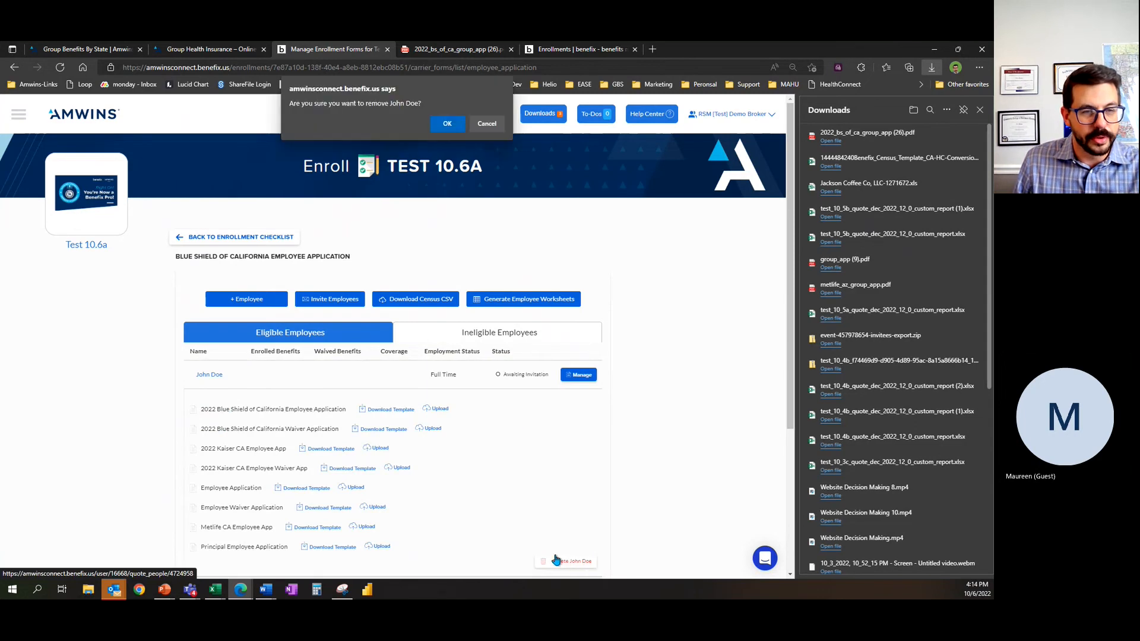
click(445, 123)
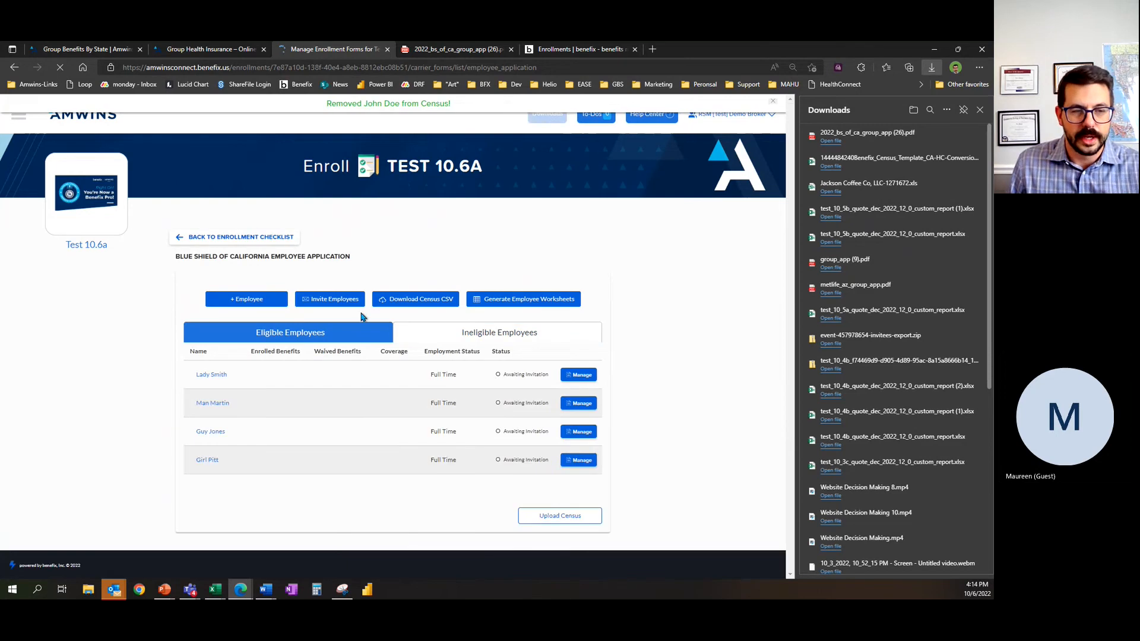
Step: Open the form for adding a new employee, look over its fields, and return to the employee list
click(245, 300)
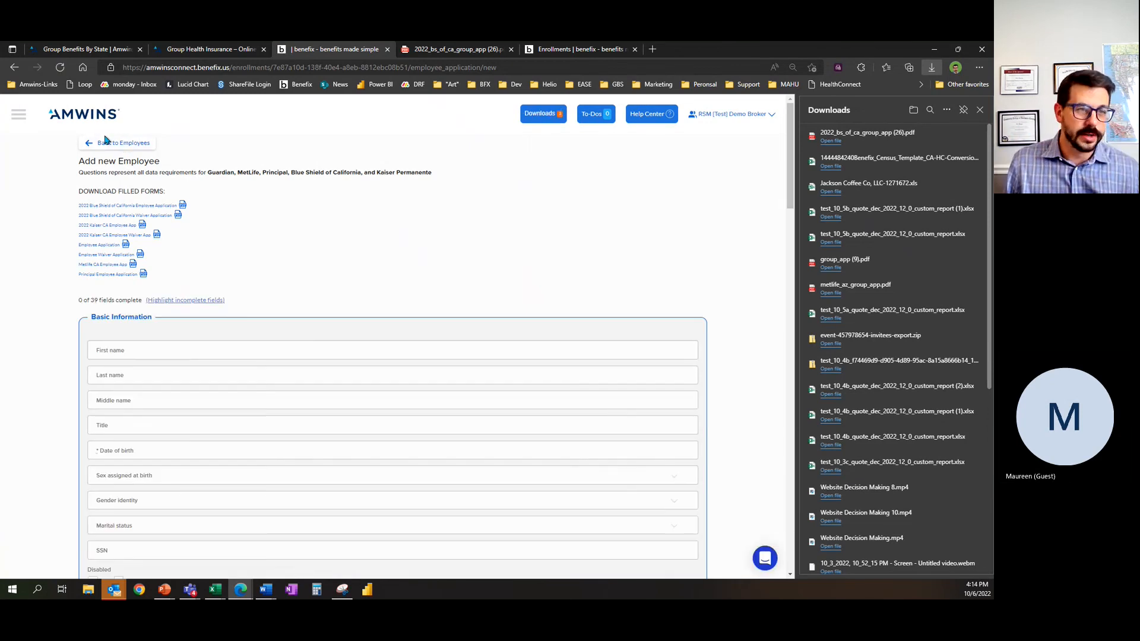
click(108, 143)
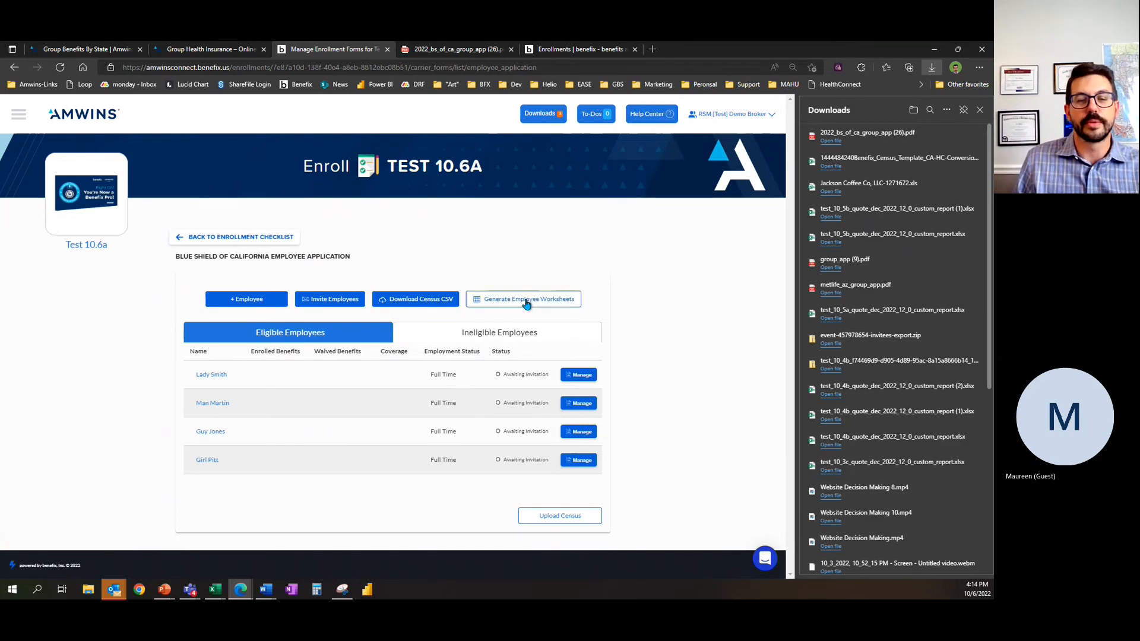
Step: Generate the employee worksheets, open the downloaded zip archive, and open the last employee's plan comparison PDF
click(525, 302)
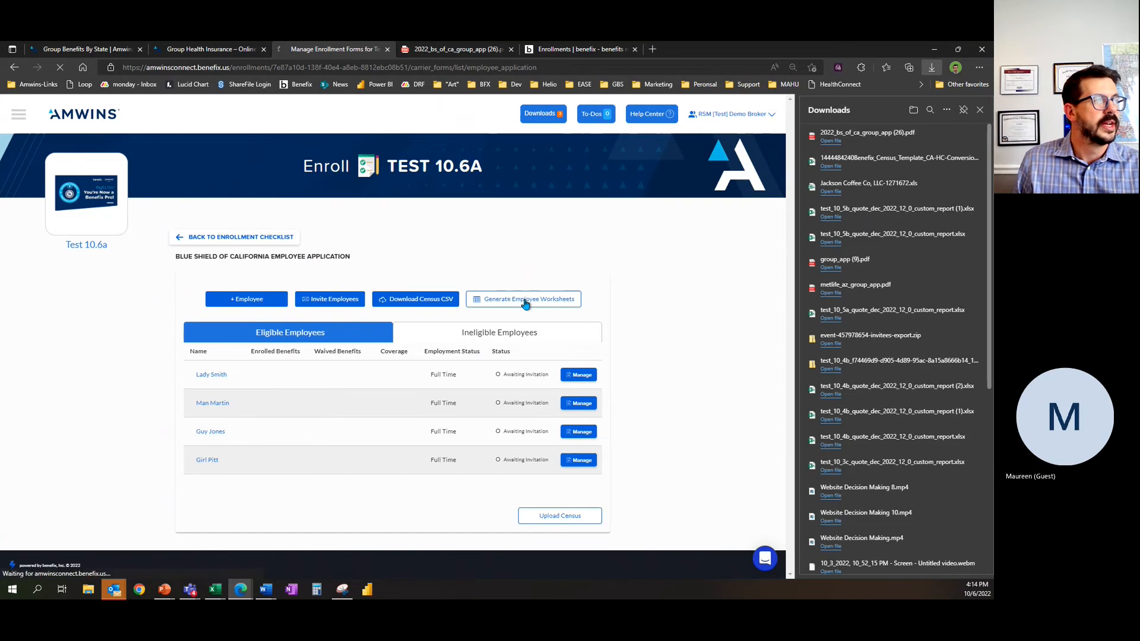
click(831, 141)
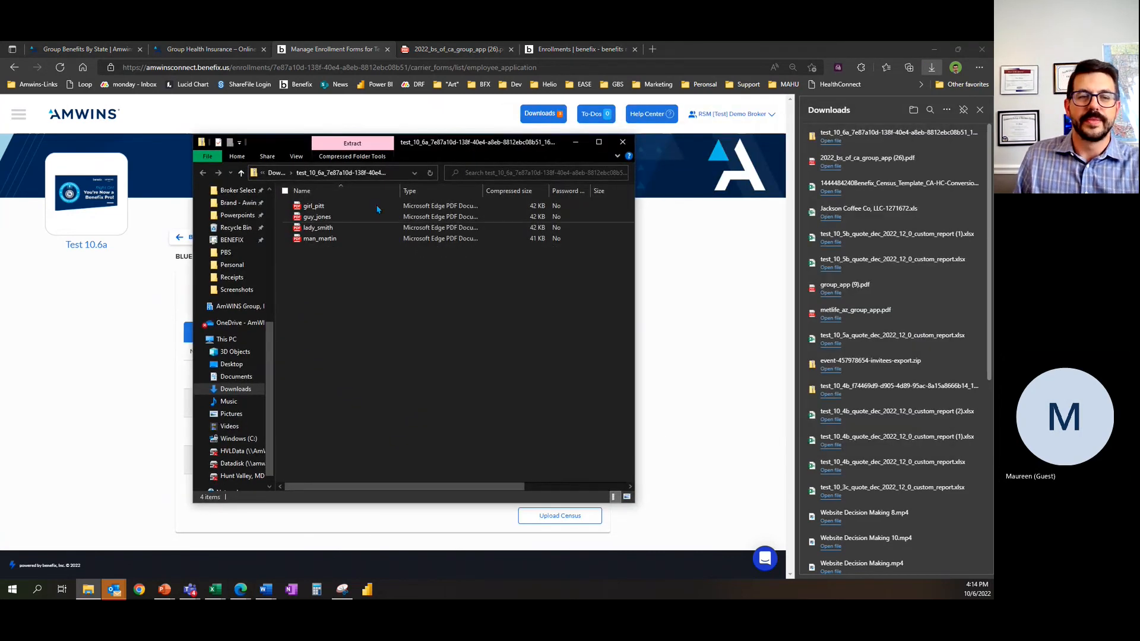
double_click(327, 240)
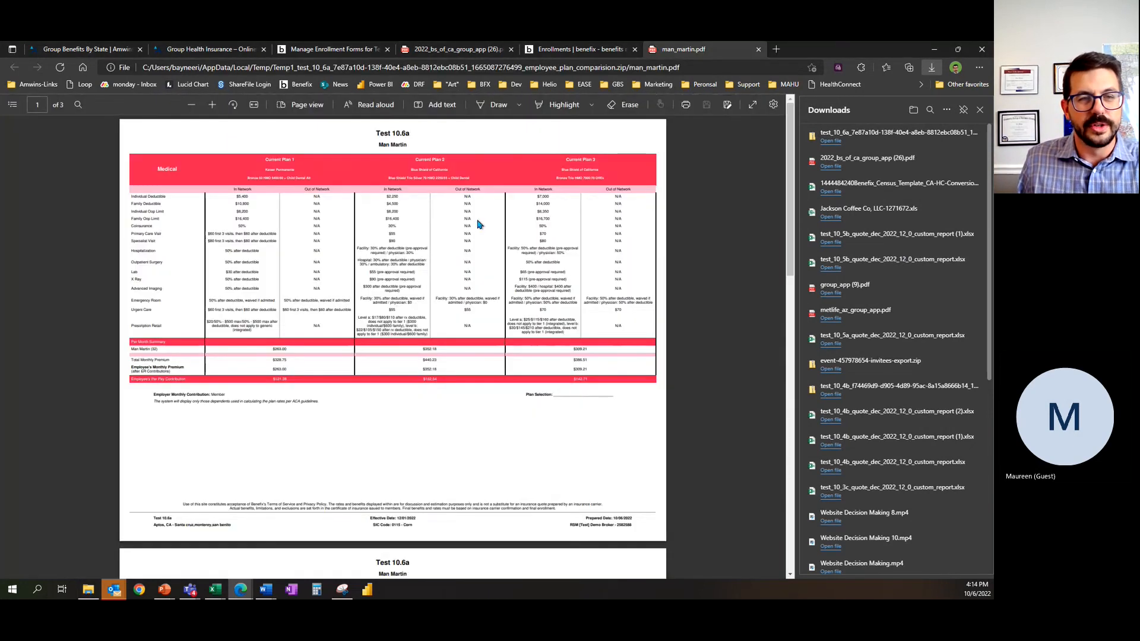
Step: Review the employee's plan comparison worksheet, close the PDF, and return to the employee applications list
scroll(478, 240, down, 5)
scroll(499, 256, down, 3)
scroll(499, 266, up, 10)
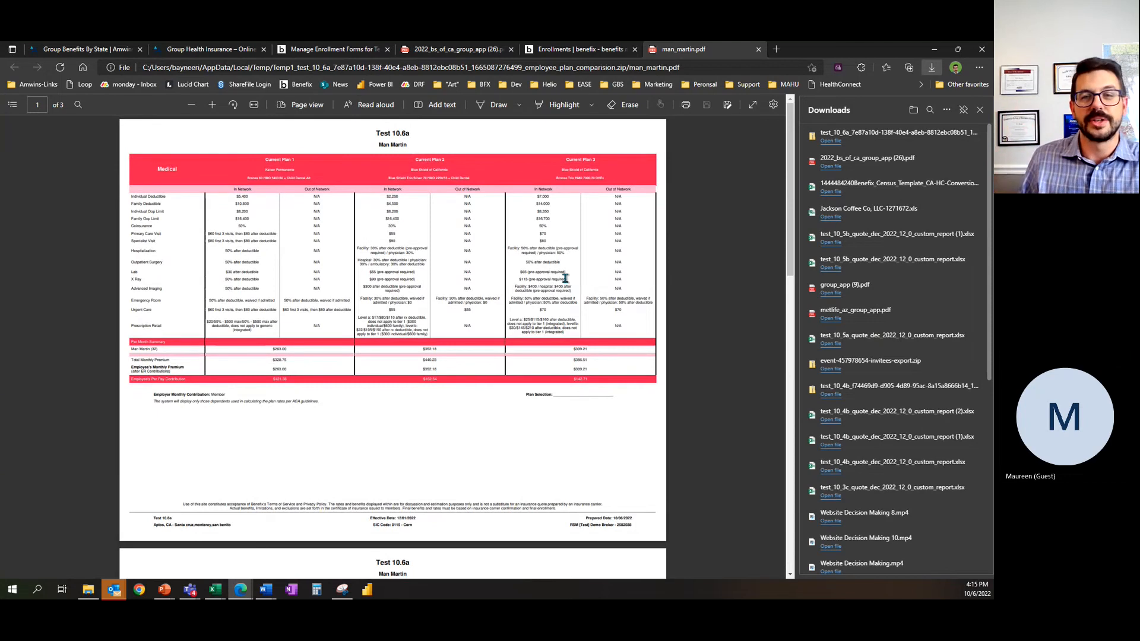
click(758, 50)
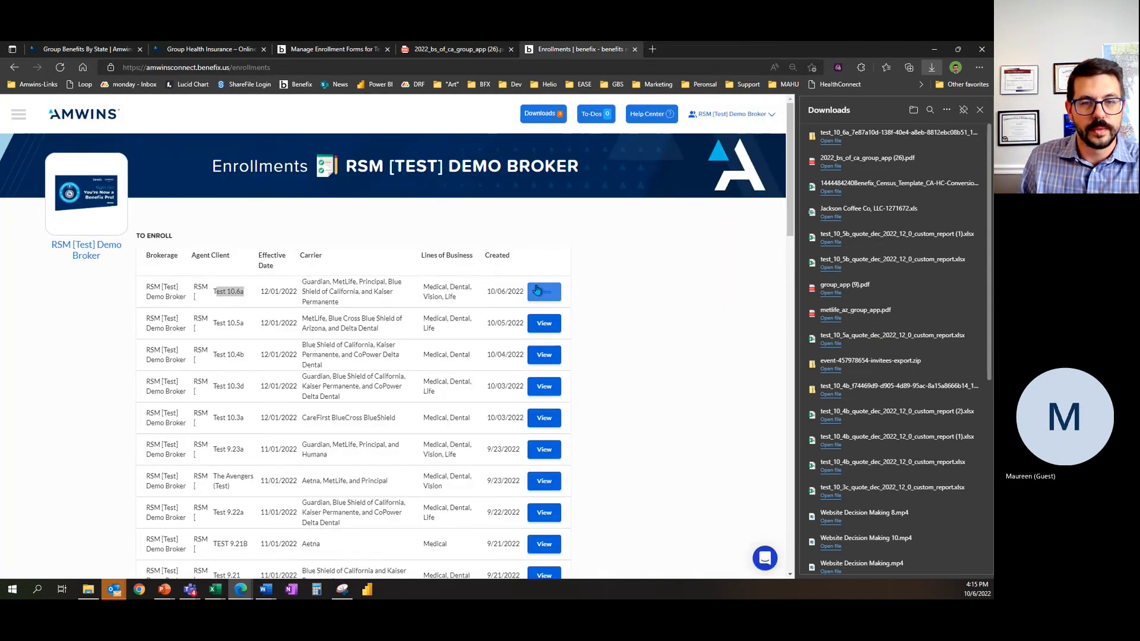
click(537, 291)
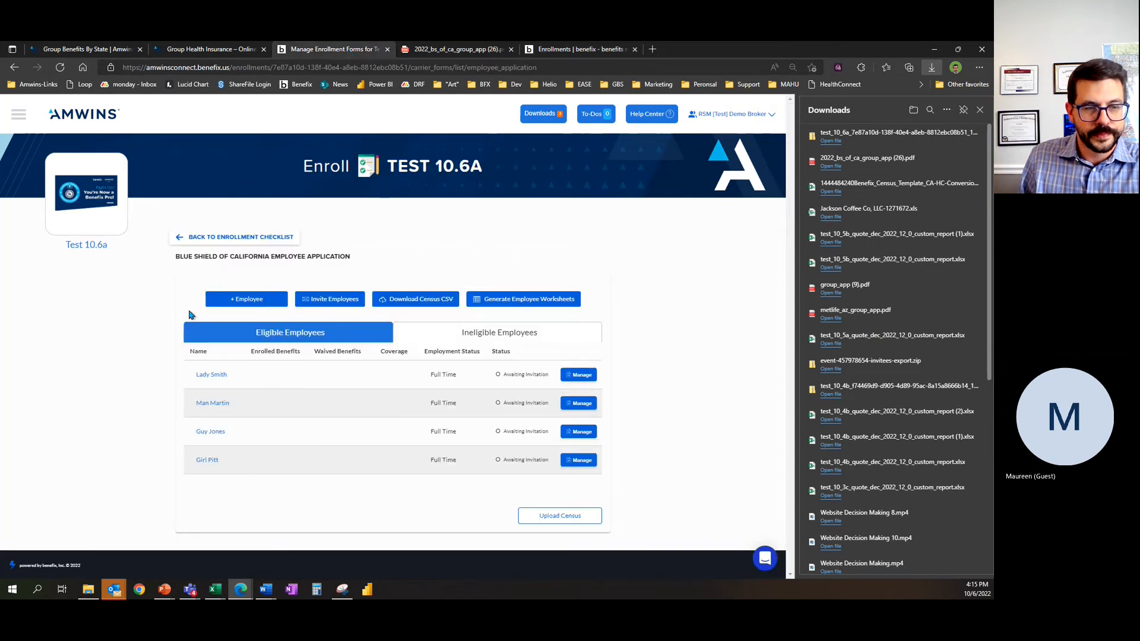
Step: Return to the enrollment checklist and open the additional documents for the Test 10.6a quote
click(258, 237)
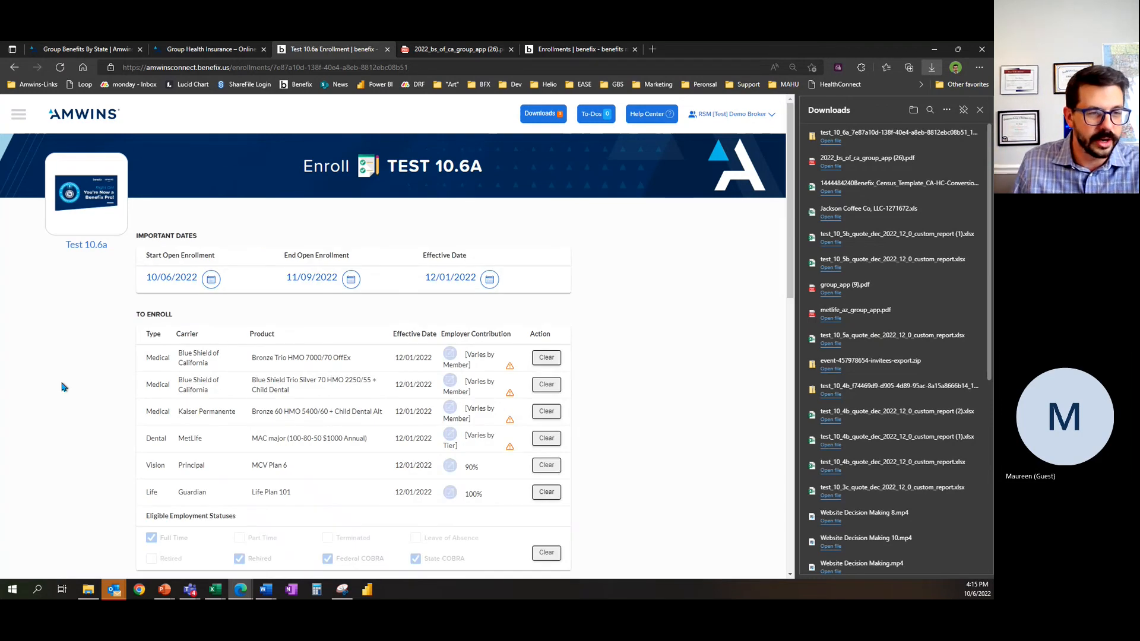
scroll(106, 371, down, 7)
scroll(95, 377, down, 2)
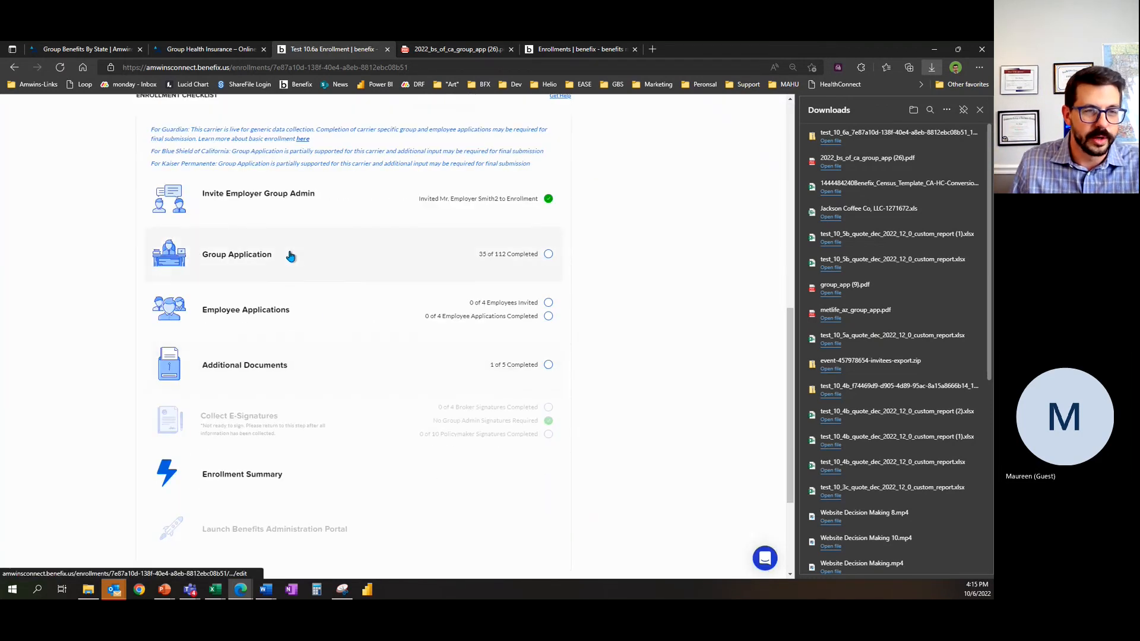
click(312, 373)
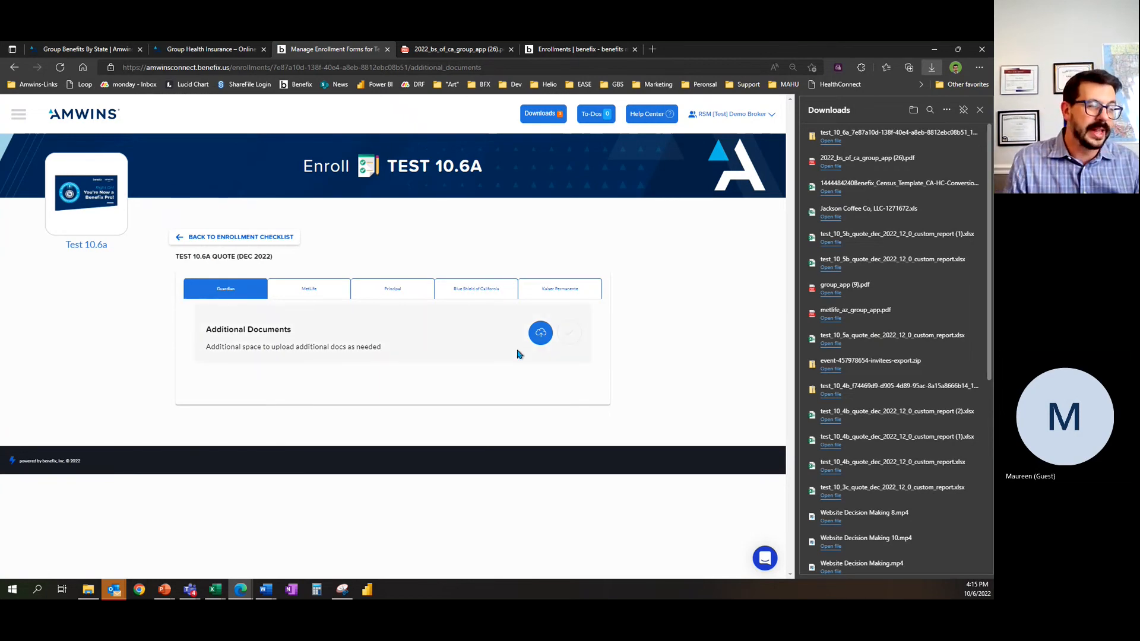
Step: Review the MetLife additional documents, from the signed proposal copy to the prior carrier's bill
click(306, 289)
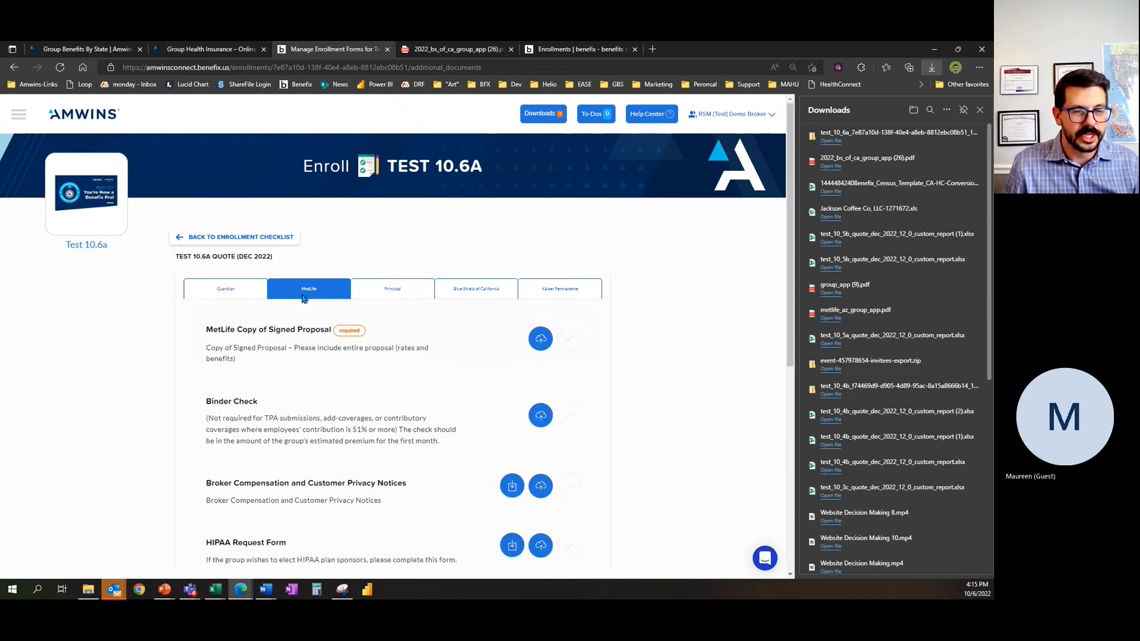
scroll(432, 317, down, 4)
scroll(468, 199, up, 1)
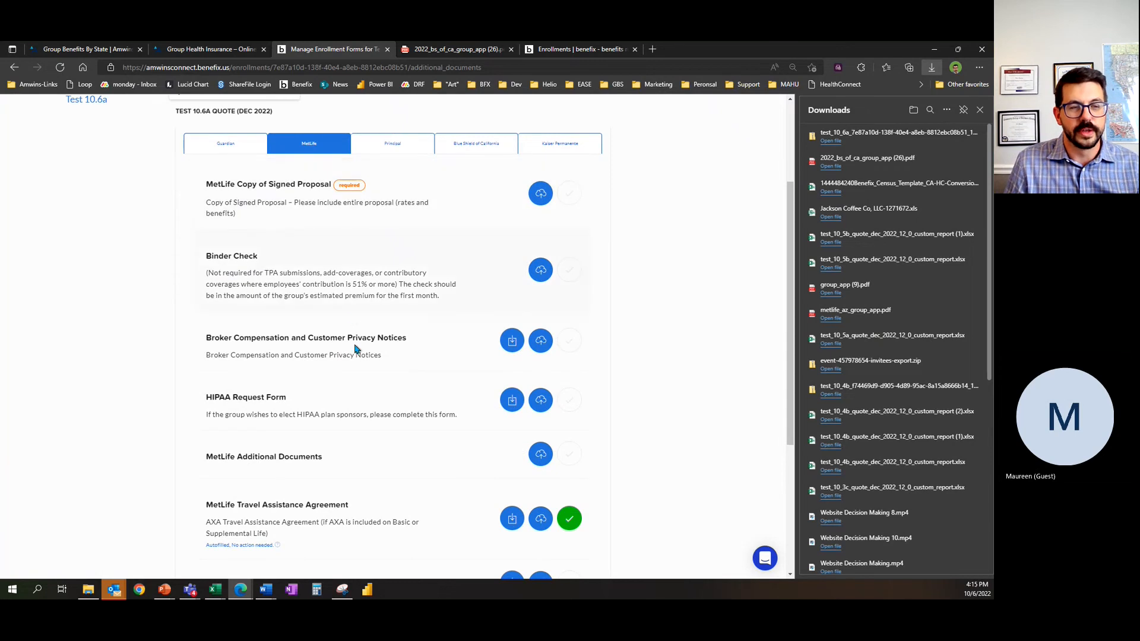
scroll(425, 331, down, 2)
scroll(425, 331, down, 2)
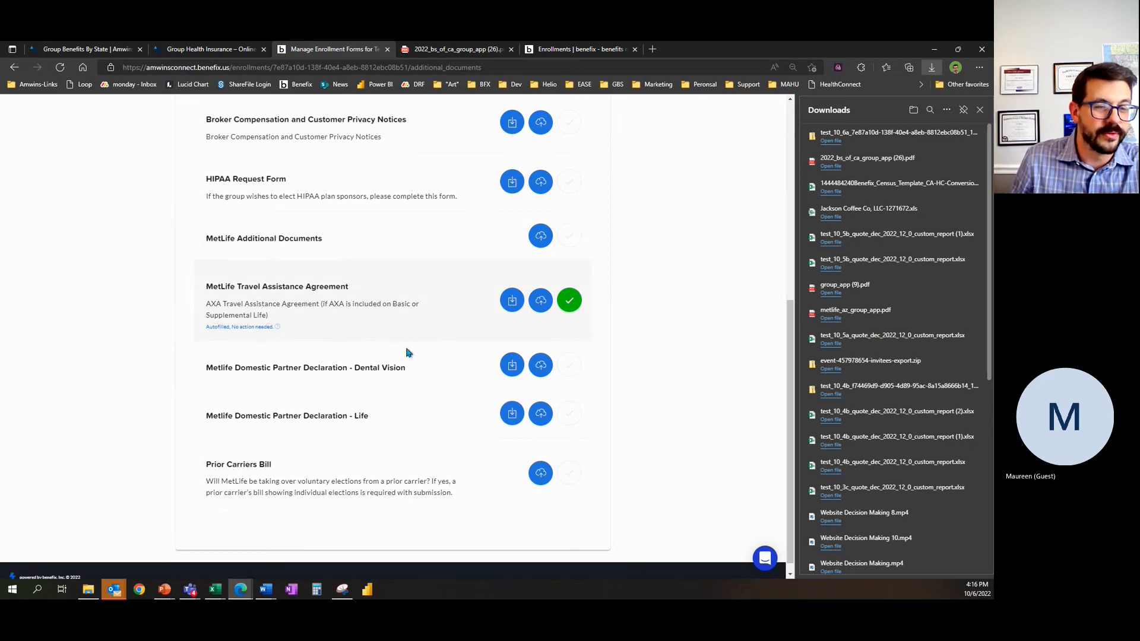
Step: Review the Principal additional documents and show the Blue Shield of California ones
scroll(242, 330, up, 6)
click(399, 291)
scroll(333, 277, down, 1)
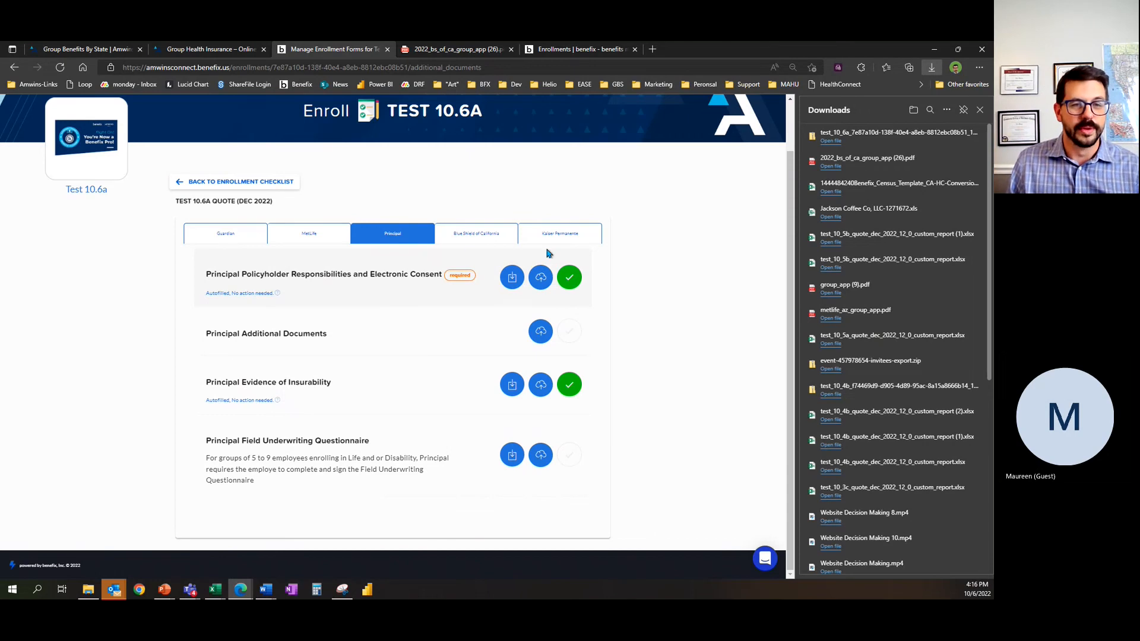
click(467, 234)
Step: Download the 2022 Kaiser CA Electronic Transfer for Payment Form from the Kaiser Permanente documents and open the PDF
click(599, 290)
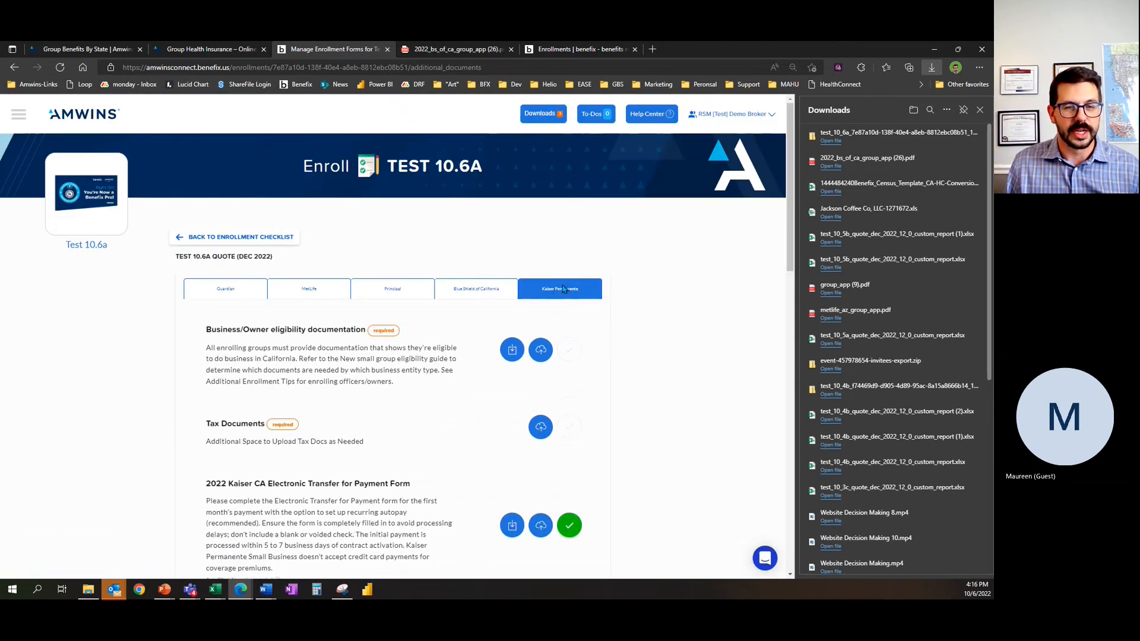
scroll(399, 247, down, 3)
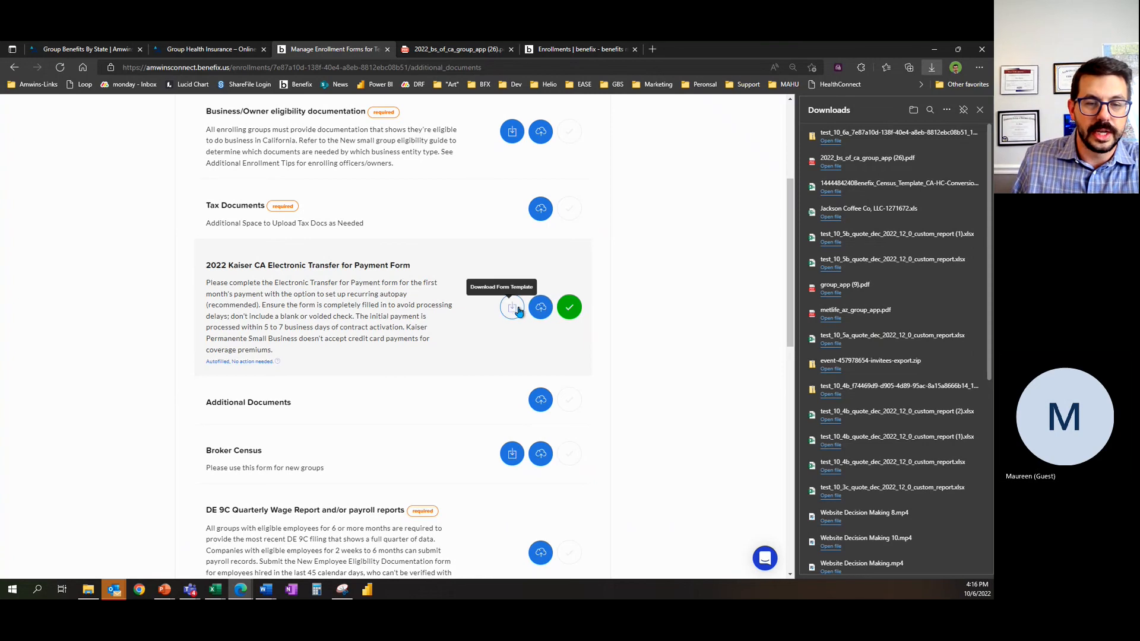
click(542, 309)
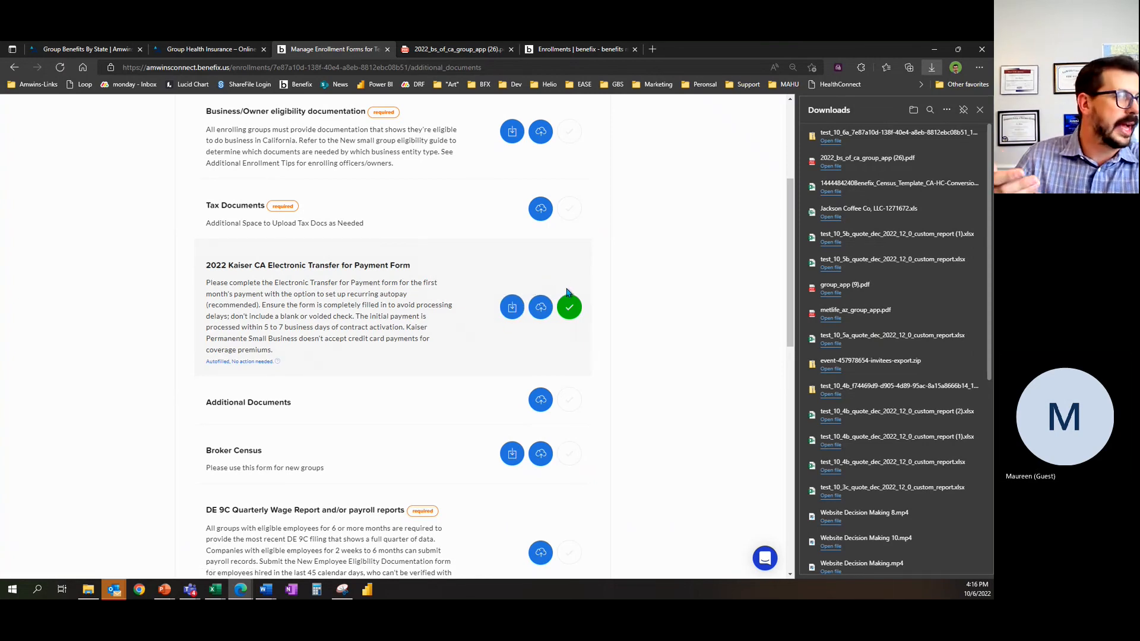
click(830, 140)
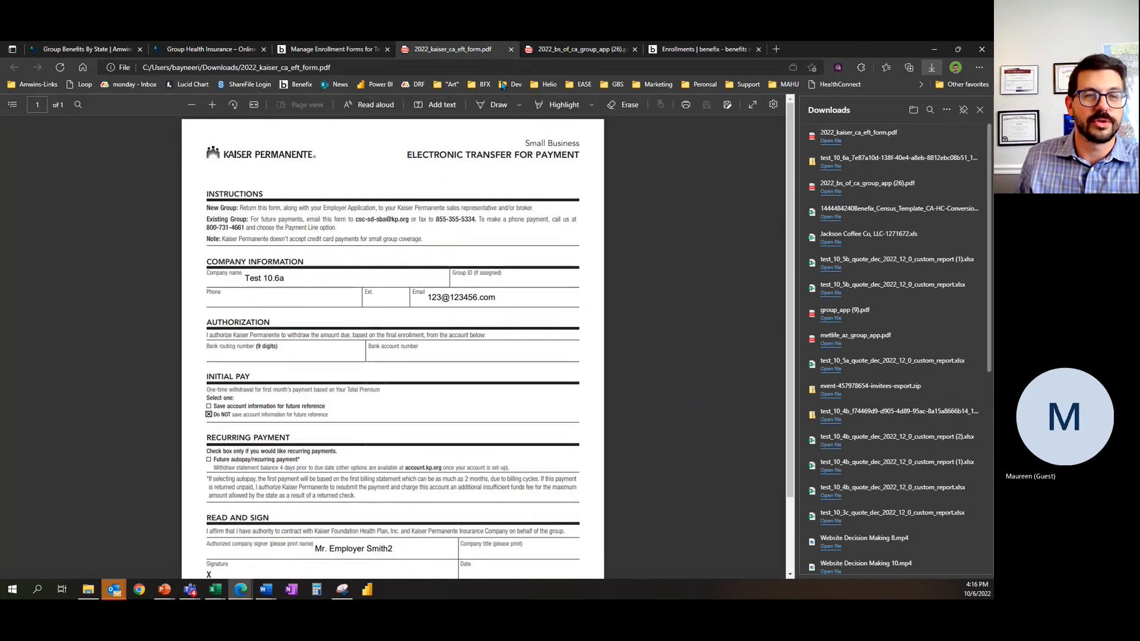
Step: Go back from the Kaiser payment form to the enrollment checklist and open the enrollment summary
click(373, 49)
scroll(365, 349, up, 3)
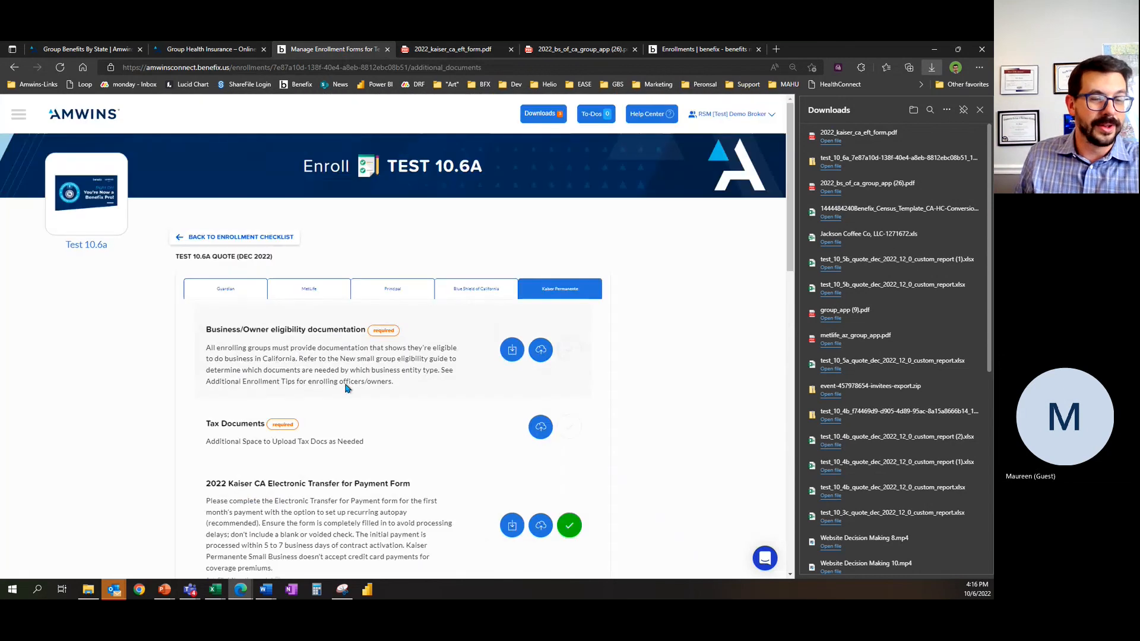
click(209, 243)
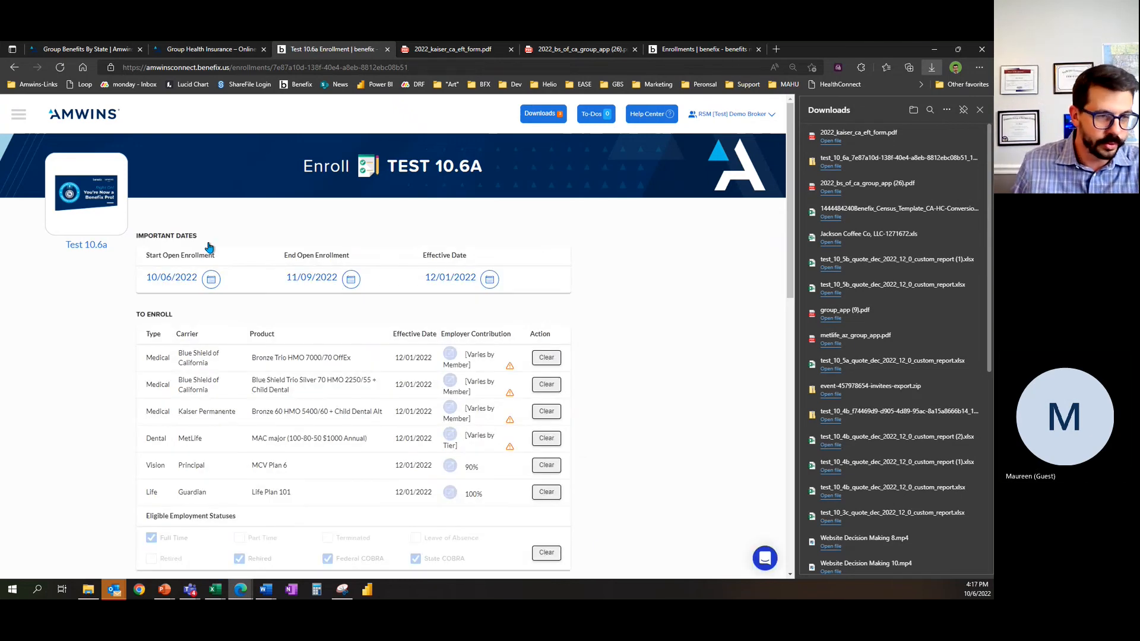
scroll(89, 332, down, 10)
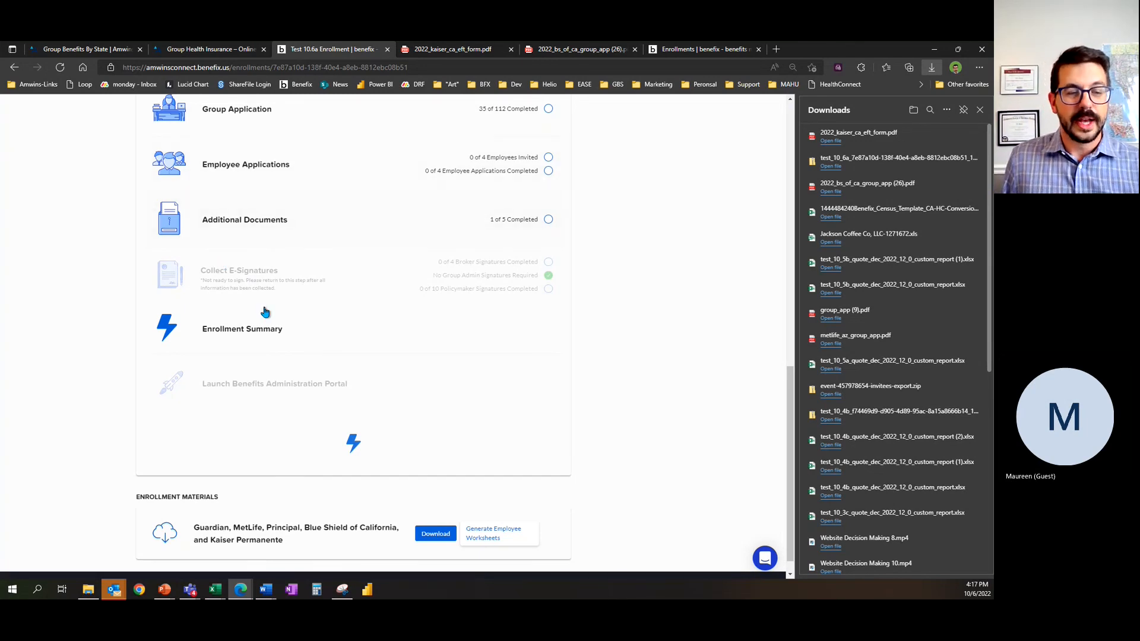
click(254, 336)
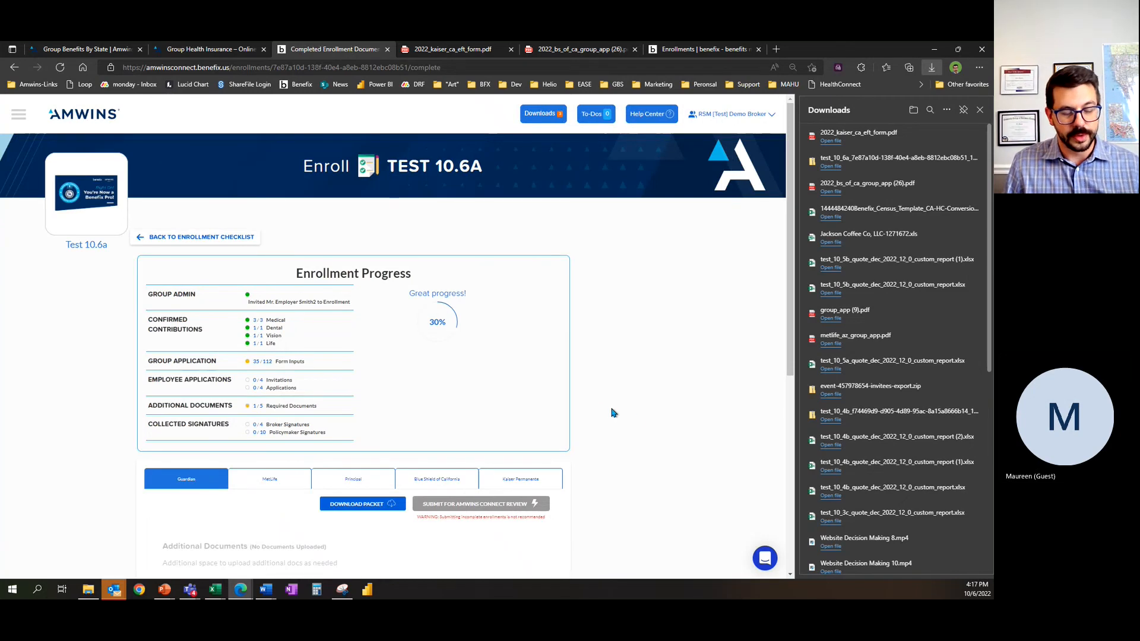
Step: Examine the enrollment progress overview and the Guardian document packet in the enrollment summary
scroll(611, 409, down, 3)
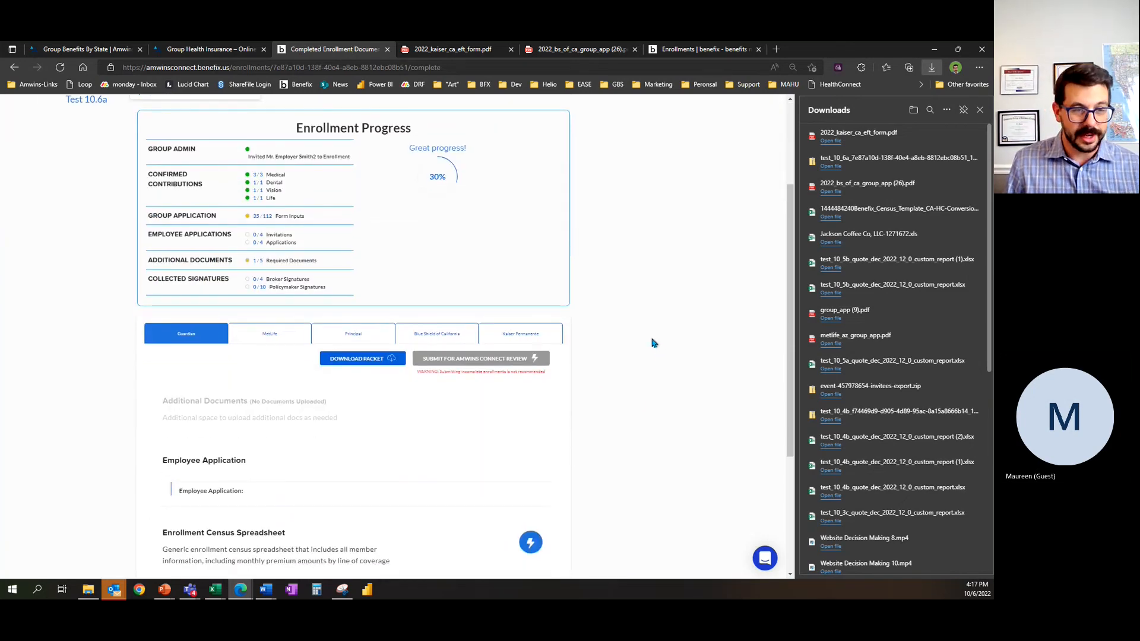
scroll(664, 355, down, 2)
scroll(646, 362, up, 3)
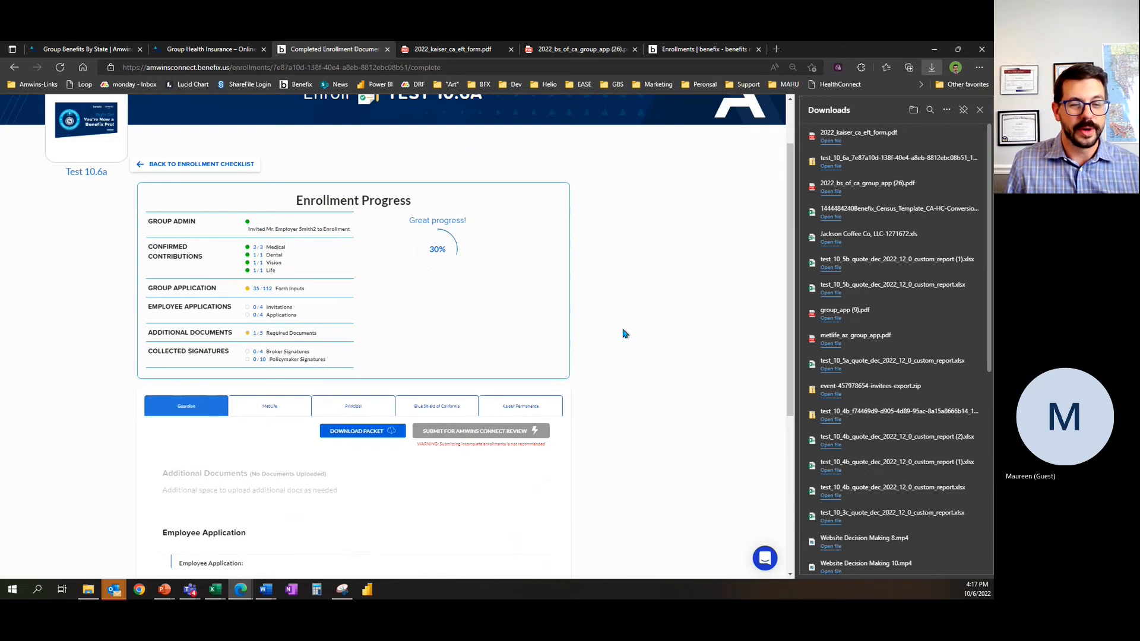
Step: Show the Blue Shield of California documents in the enrollment summary and start compiling that carrier's packet
scroll(629, 335, down, 2)
click(433, 332)
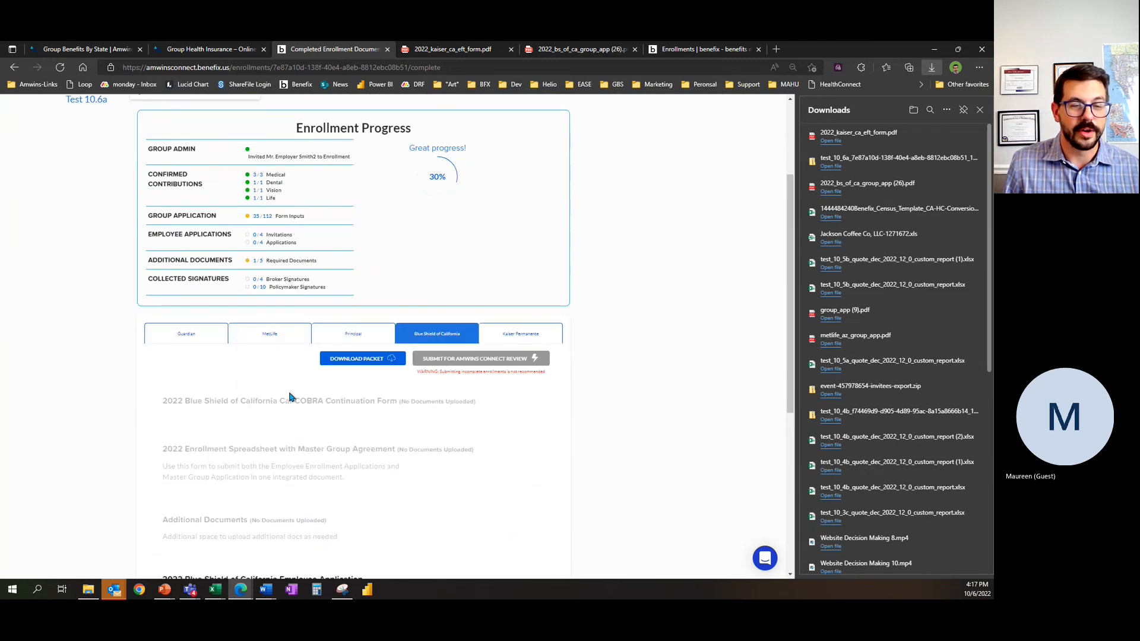
scroll(332, 415, down, 5)
scroll(364, 409, up, 3)
click(365, 263)
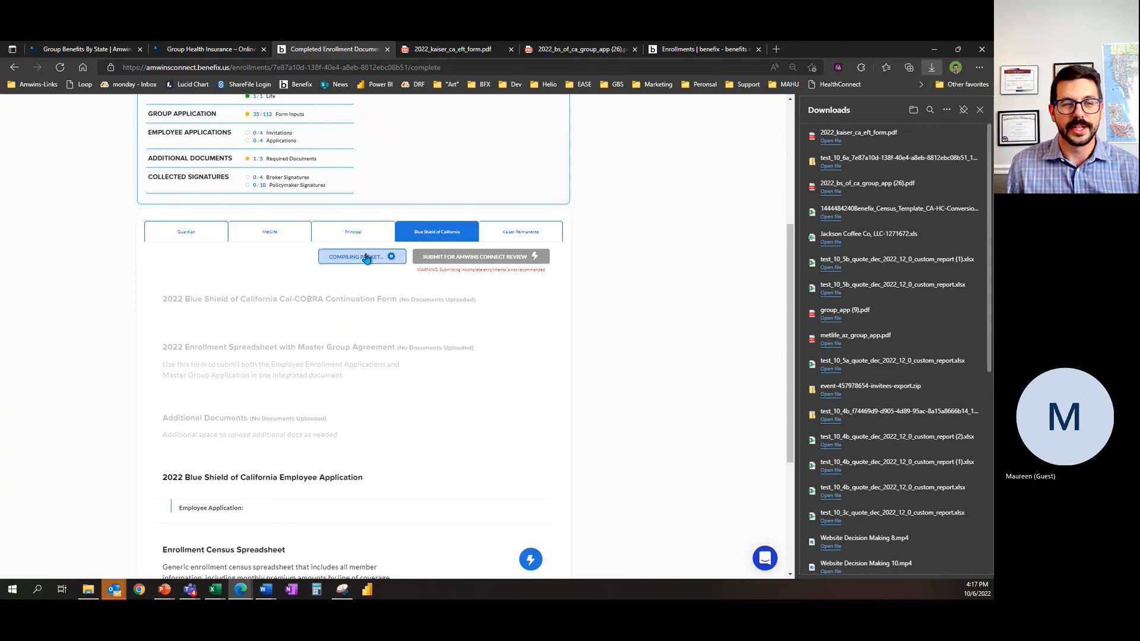
Step: Open the downloaded Blue Shield of California enrollment packet and view the 2022_bs_of_ca_group_app PDF inside it
scroll(356, 273, up, 3)
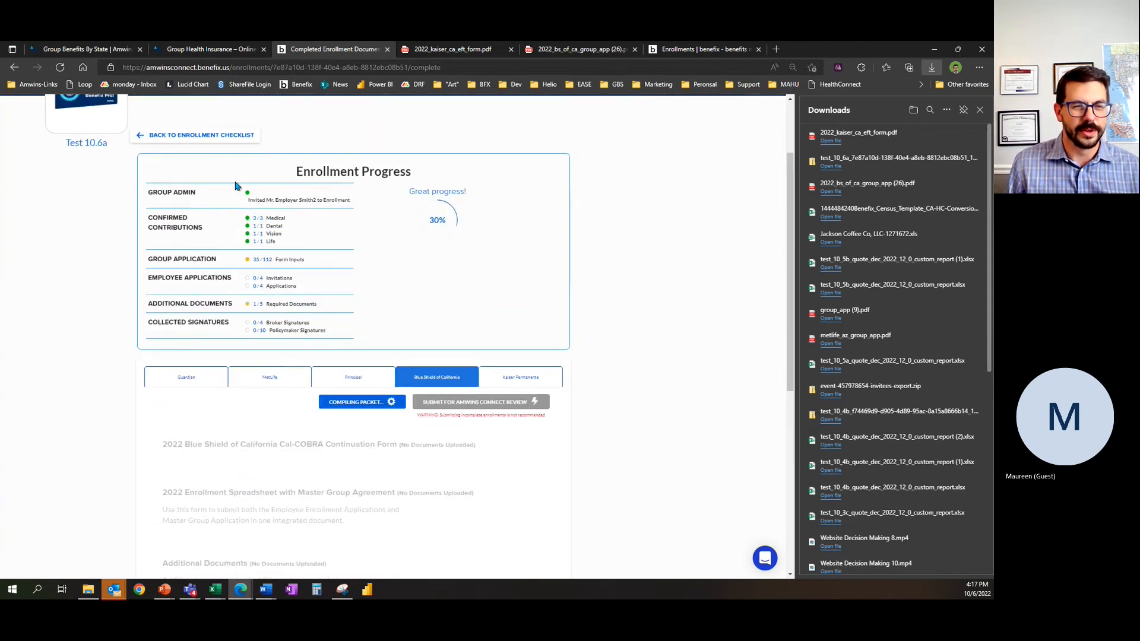
drag(296, 170, 397, 301)
click(397, 300)
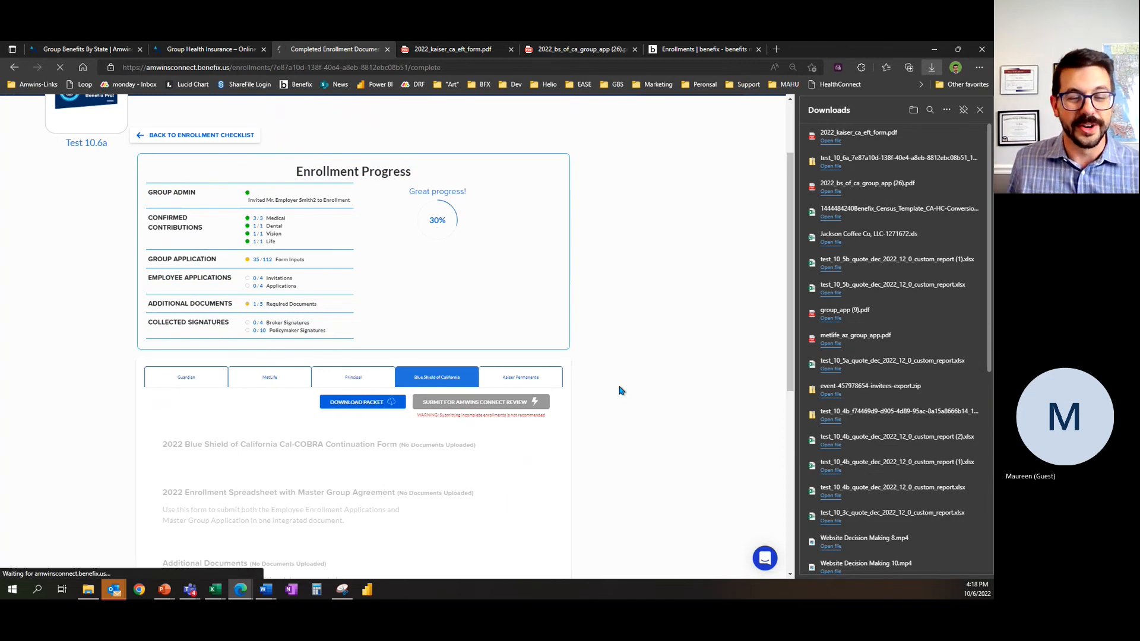
click(395, 403)
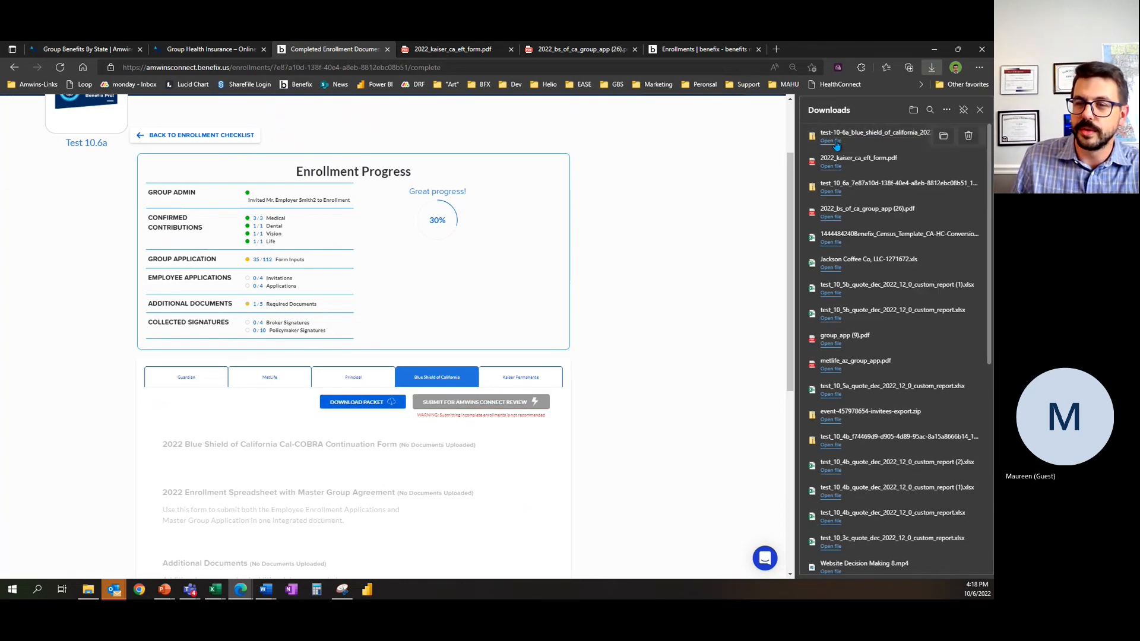
click(835, 143)
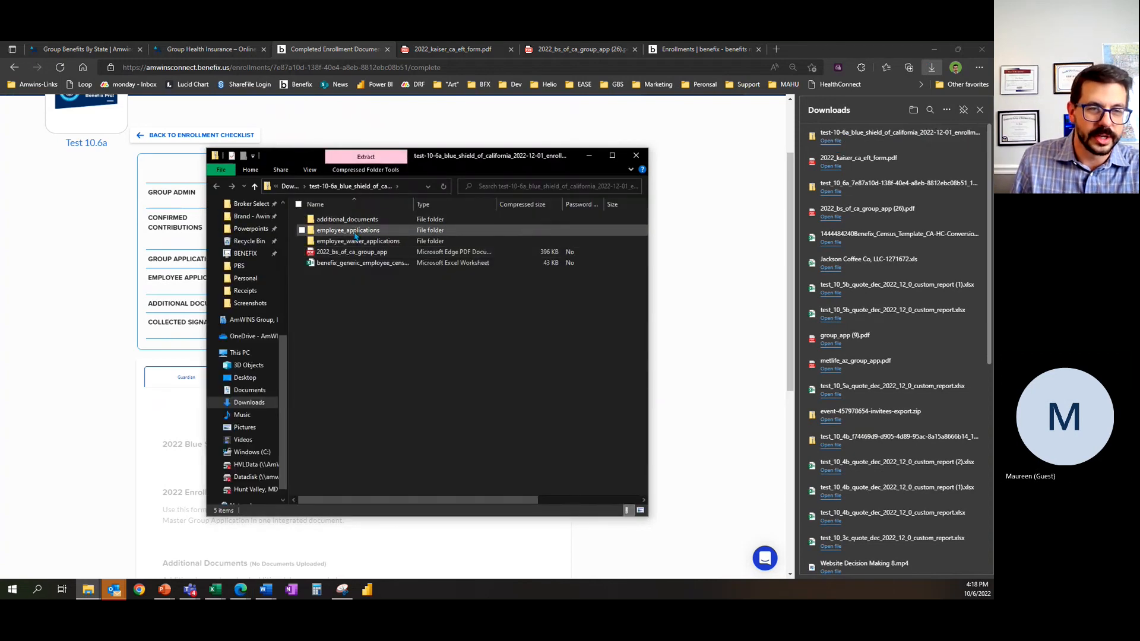
double_click(356, 256)
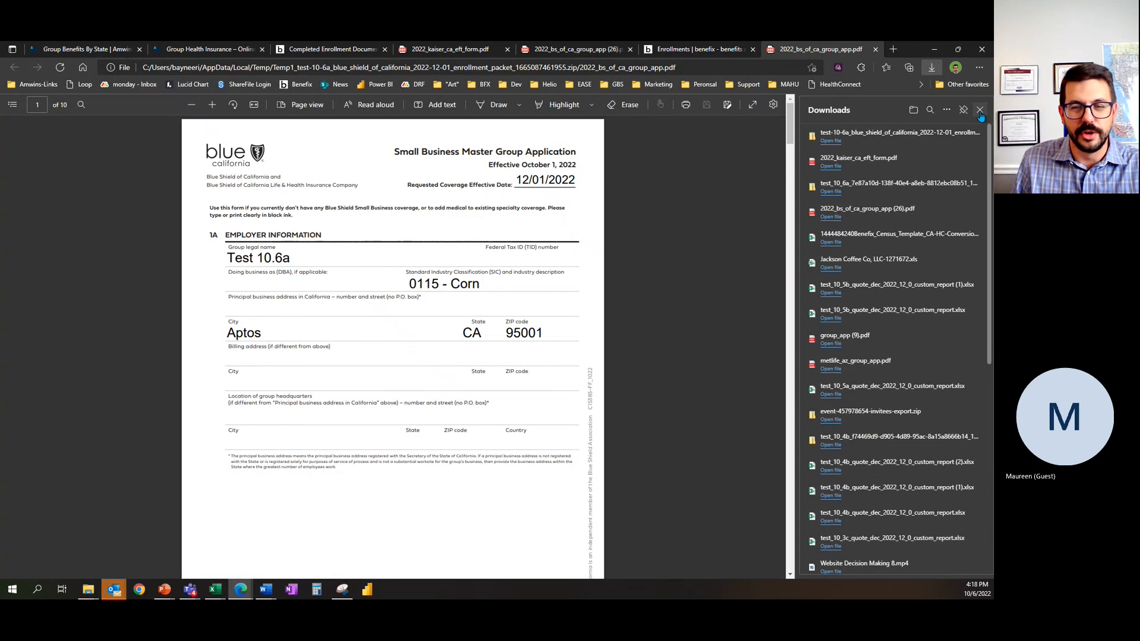
Step: Go back from the group application PDF to the Test 10.6a enrollment checklist page and close the downloads list
click(657, 49)
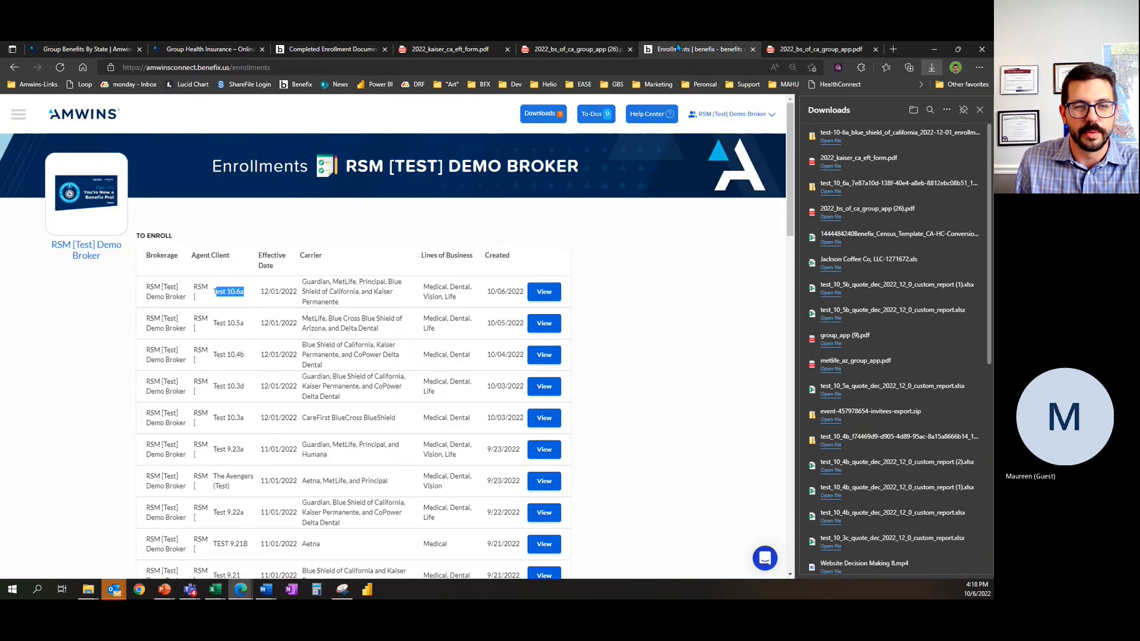
click(831, 49)
click(309, 50)
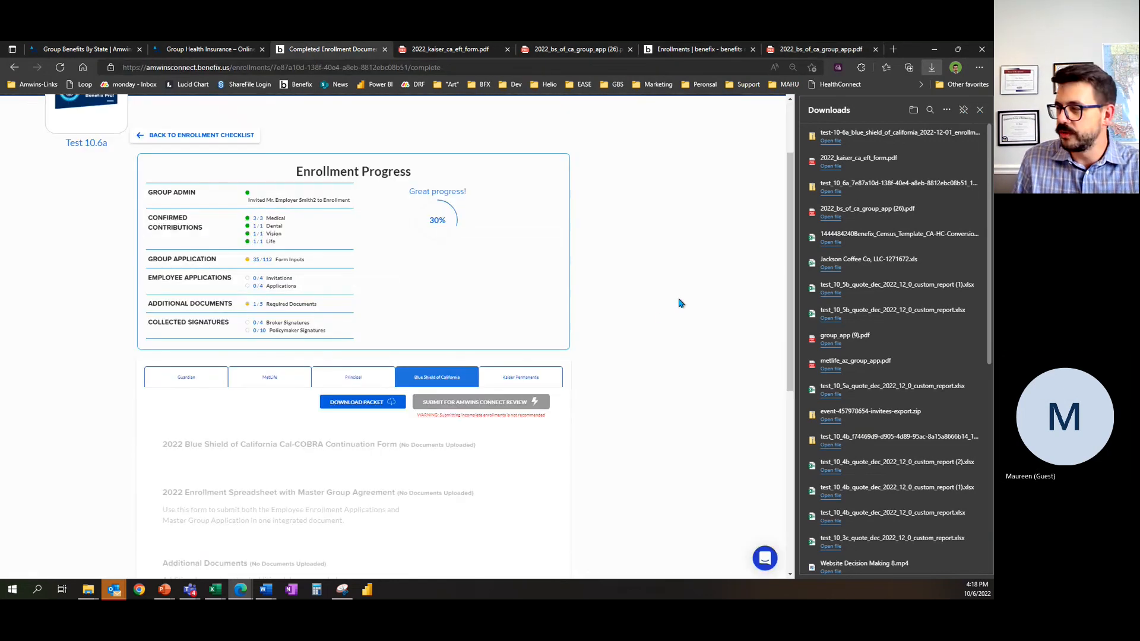
click(168, 136)
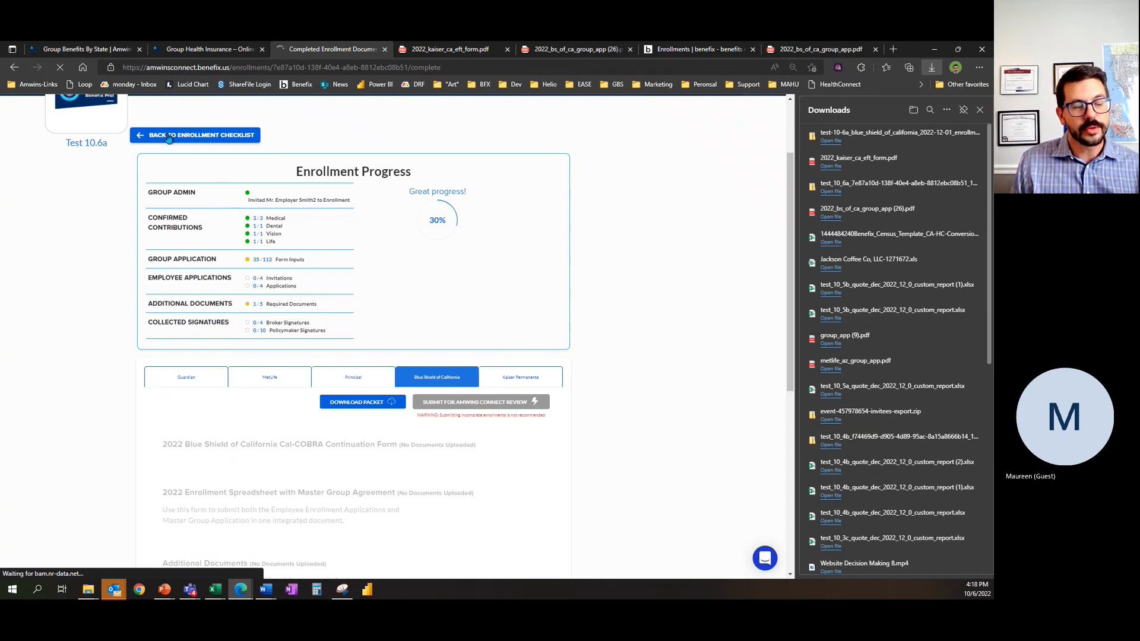
click(168, 135)
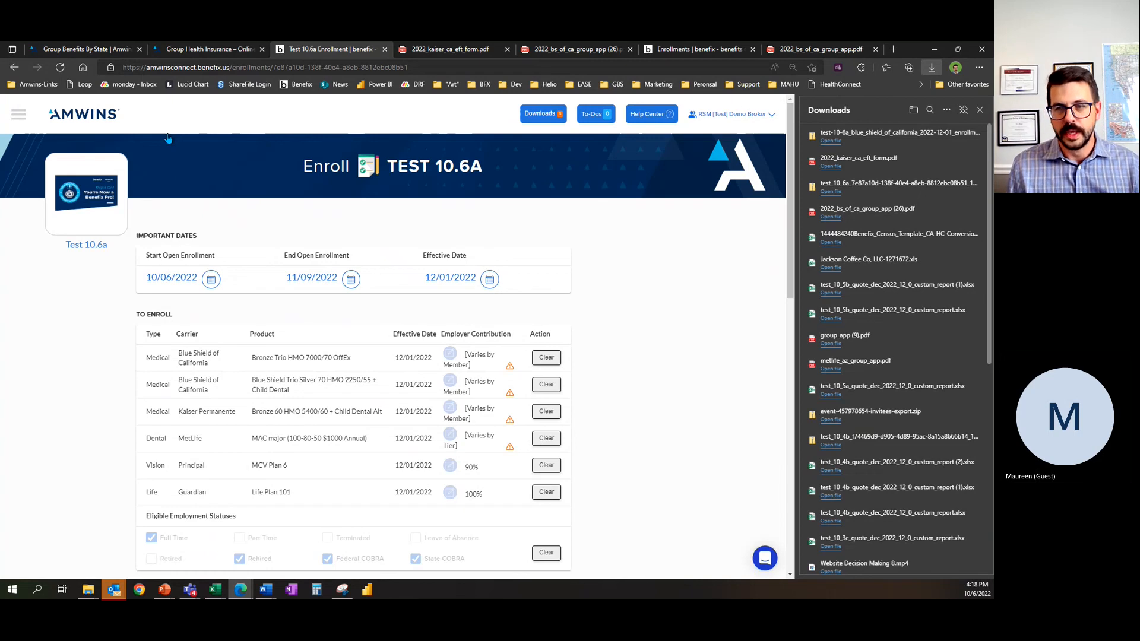
click(979, 110)
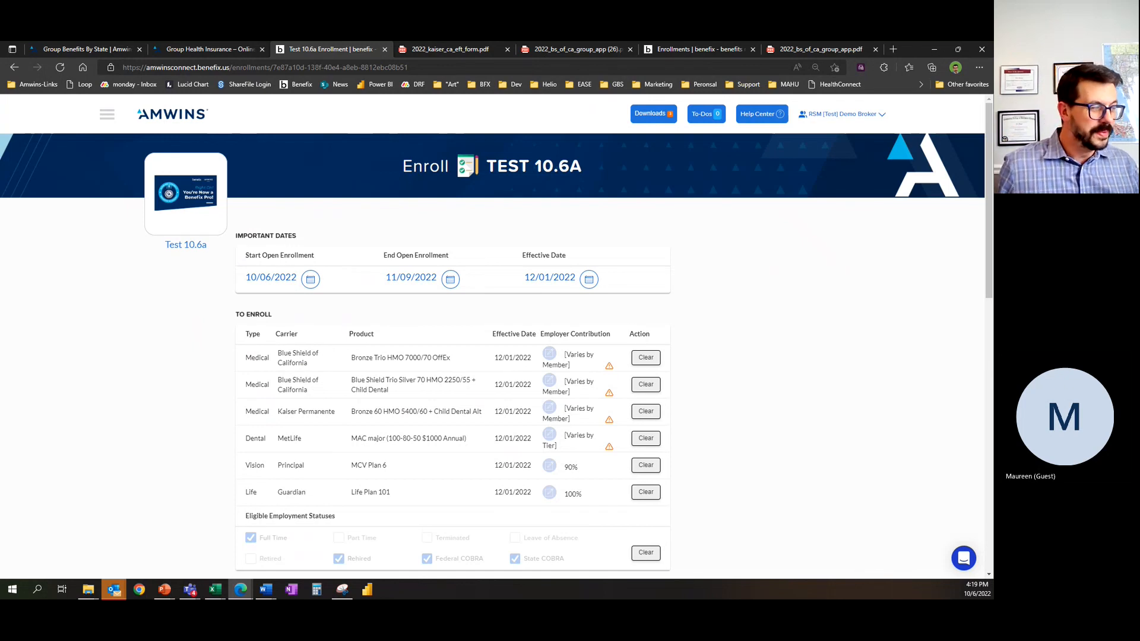
Step: Go to the broker dashboard and open the Test 10.6a enrollment from the enrollments list
click(175, 118)
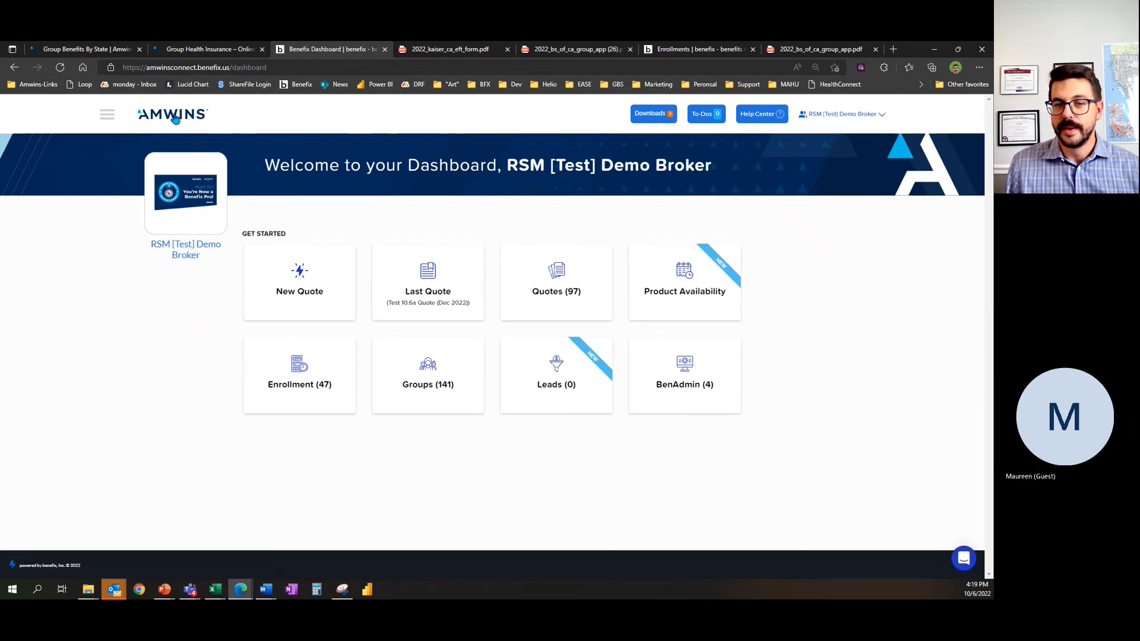
click(177, 119)
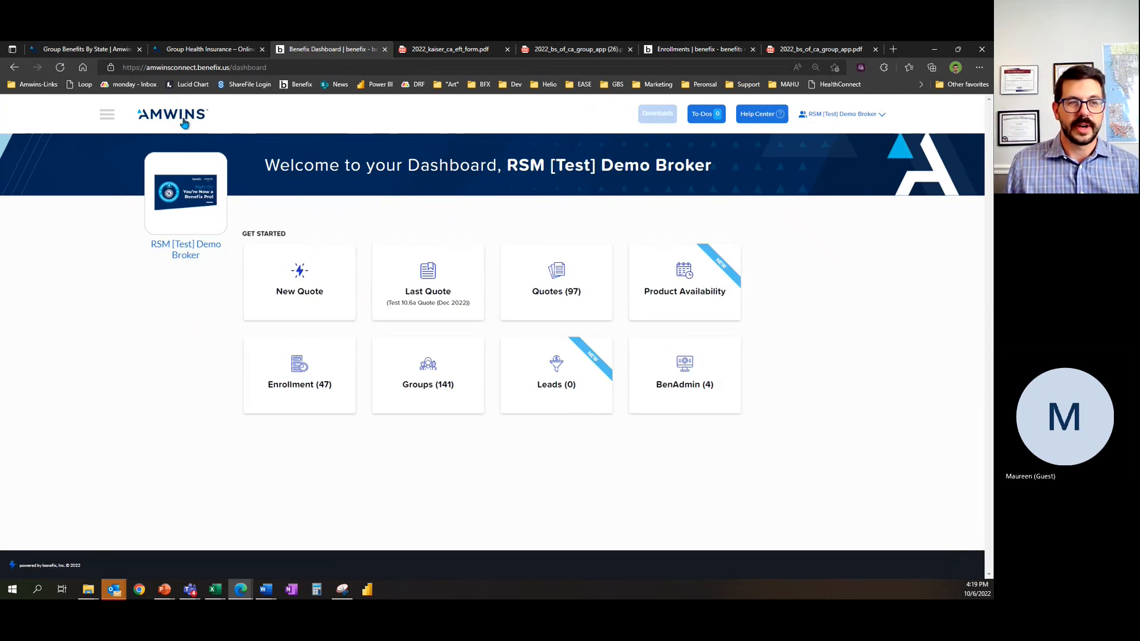
click(171, 115)
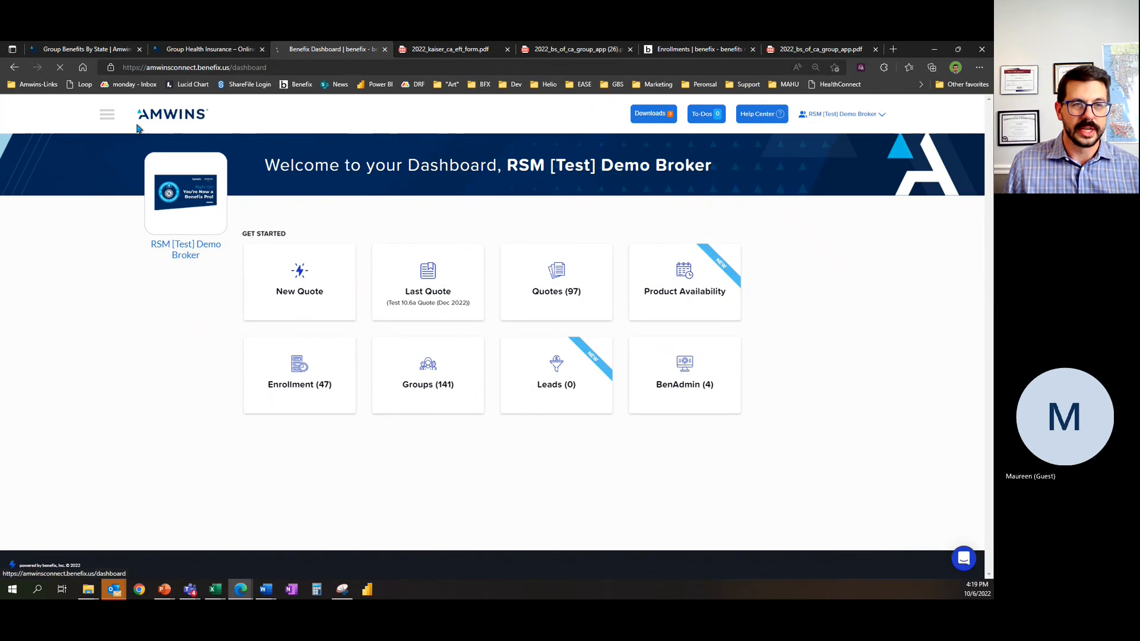
click(305, 297)
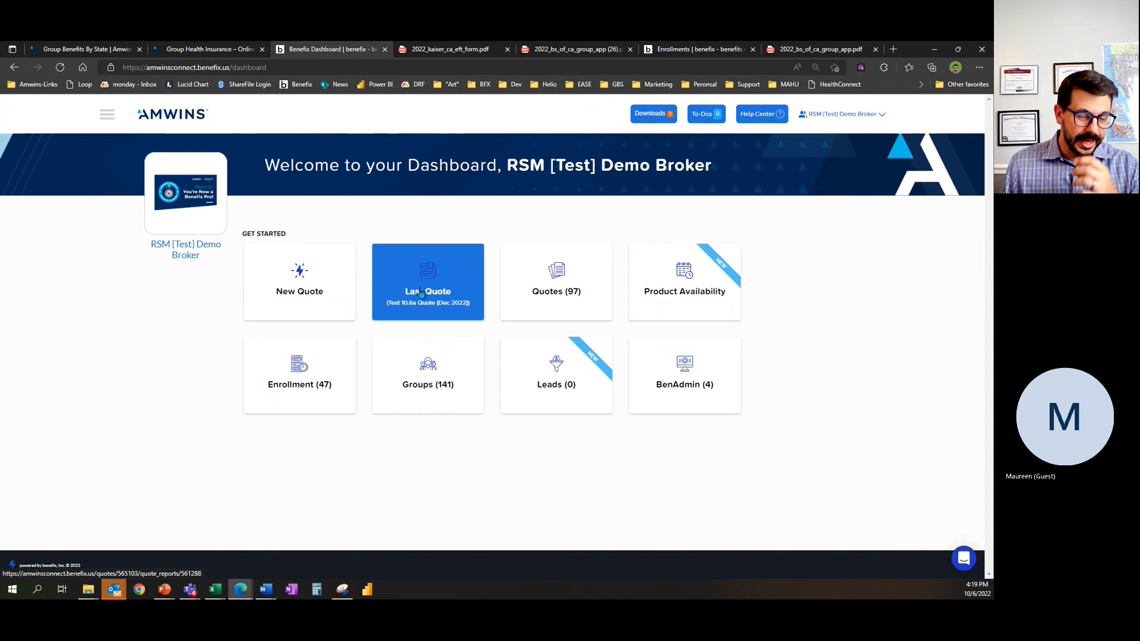
click(314, 363)
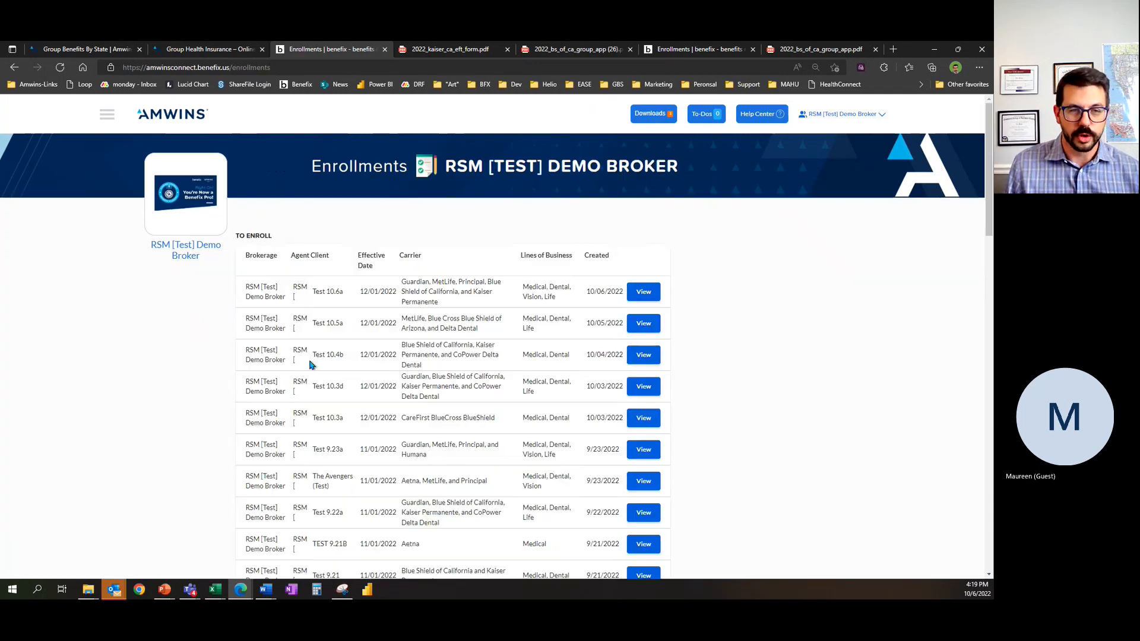
click(636, 297)
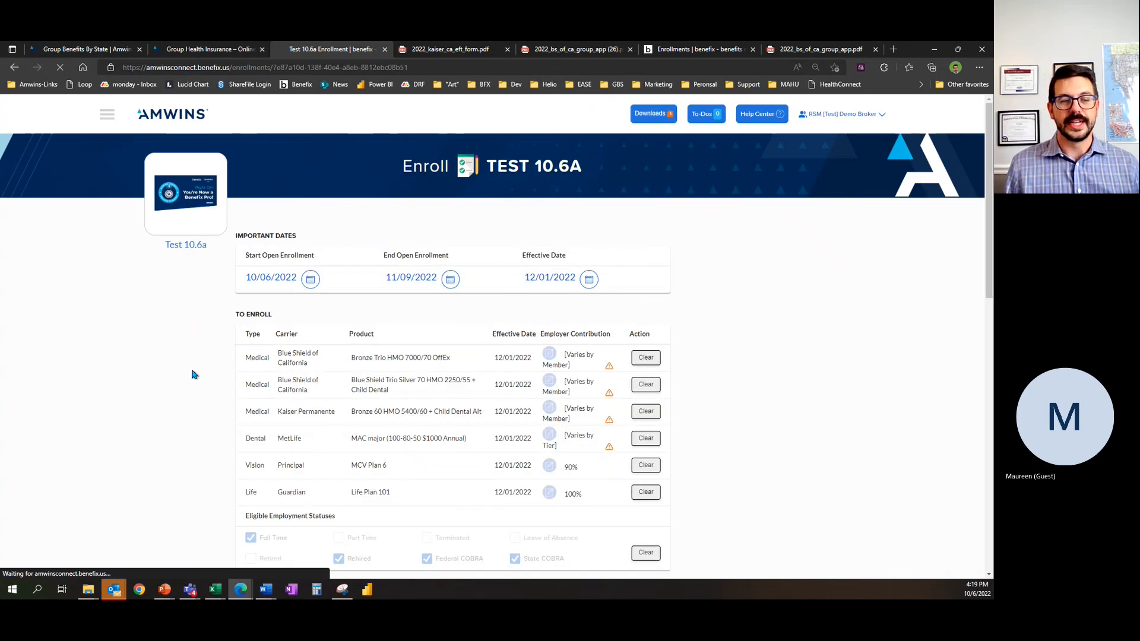
Step: Review the plans and enrollment checklist of Test 10.6a, and head back to the dashboard
scroll(193, 371, down, 3)
scroll(202, 379, up, 1)
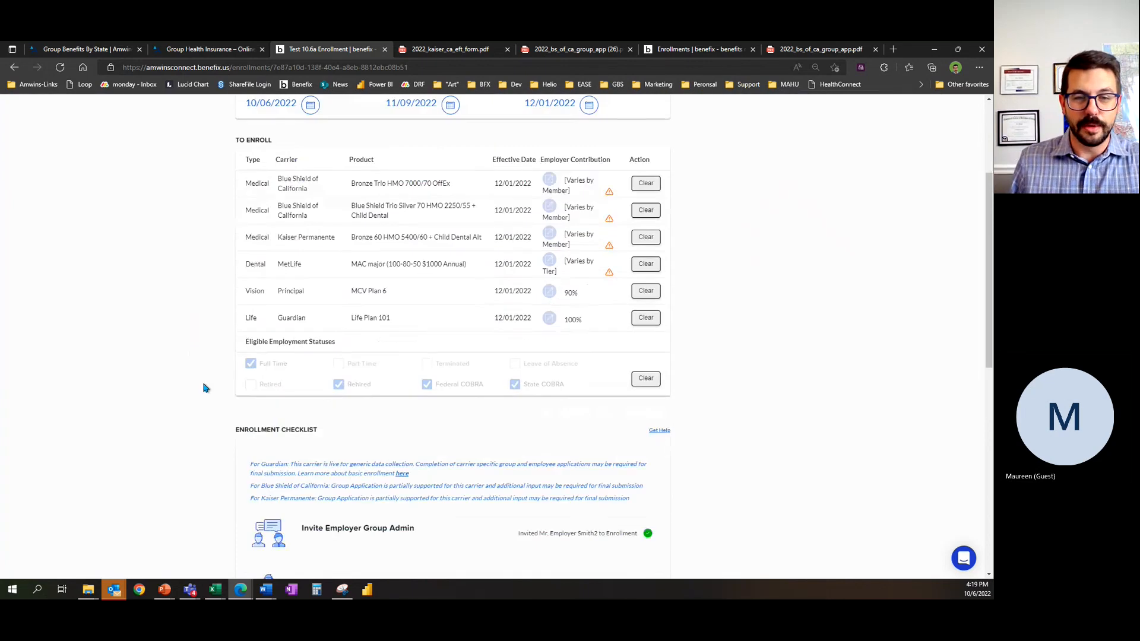
scroll(220, 368, down, 5)
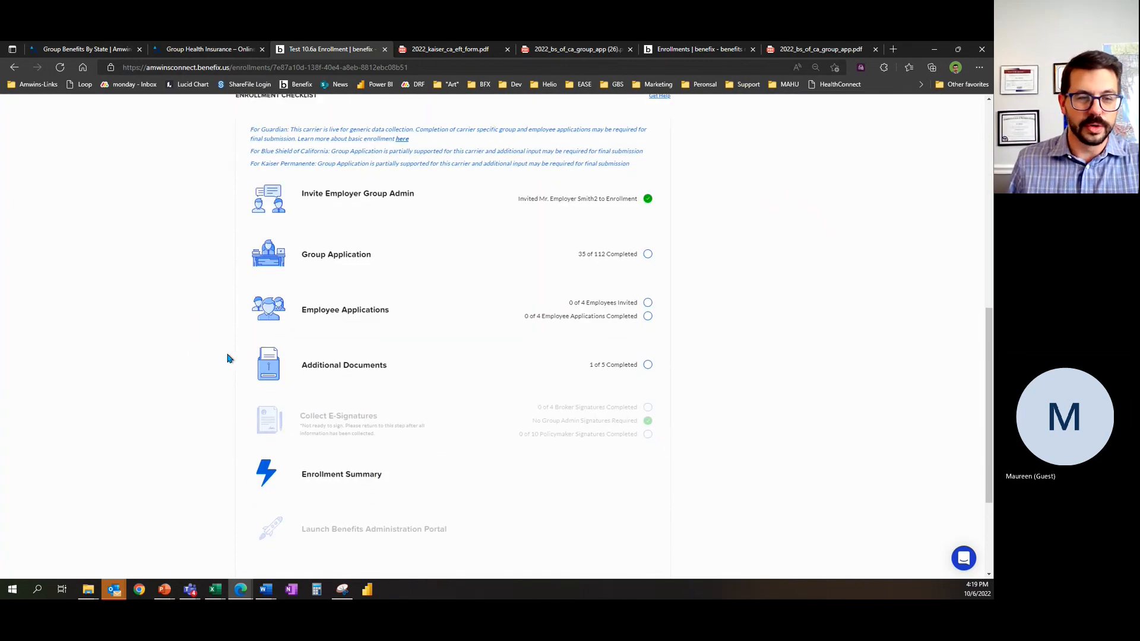
click(437, 310)
click(158, 119)
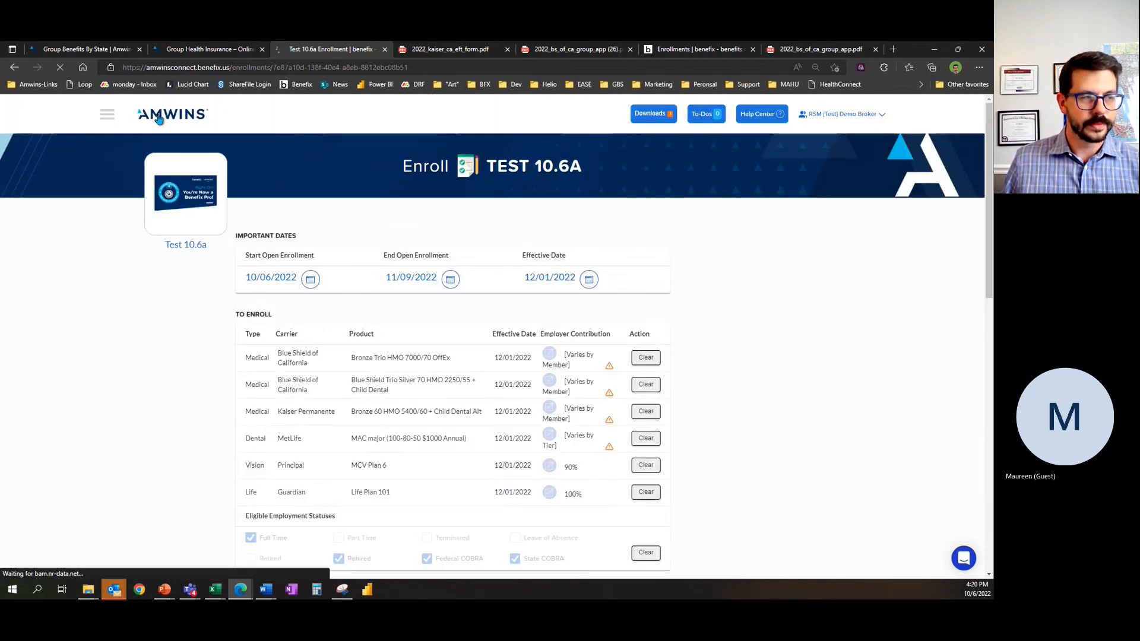